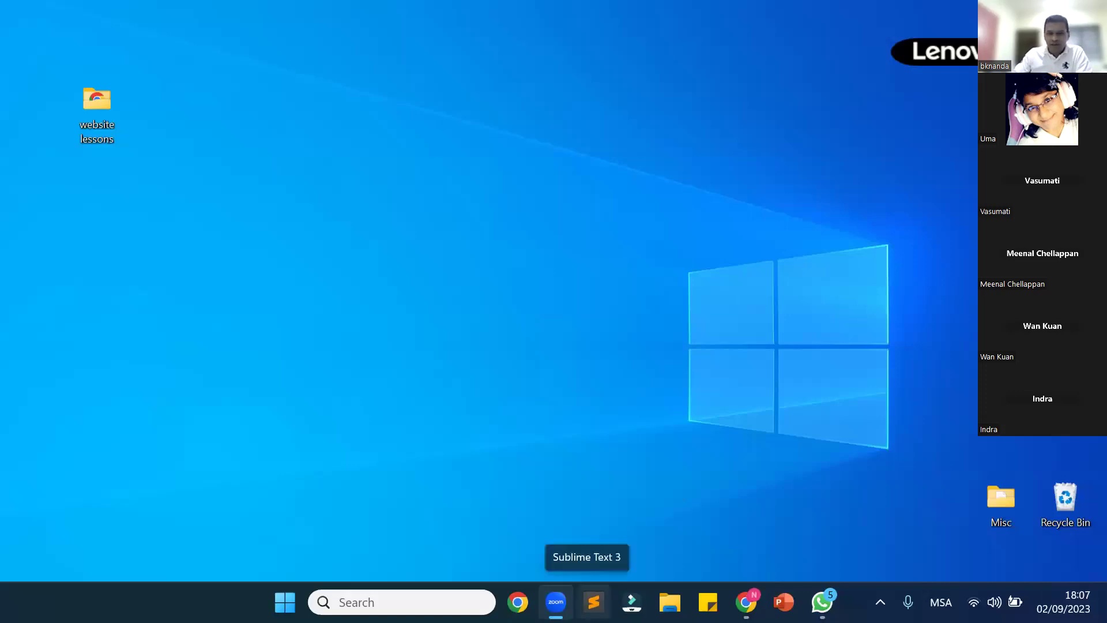
# Switch to Sublime Text and highlight the language code in the html tag at the beginning of index.html
pyautogui.click(594, 602)
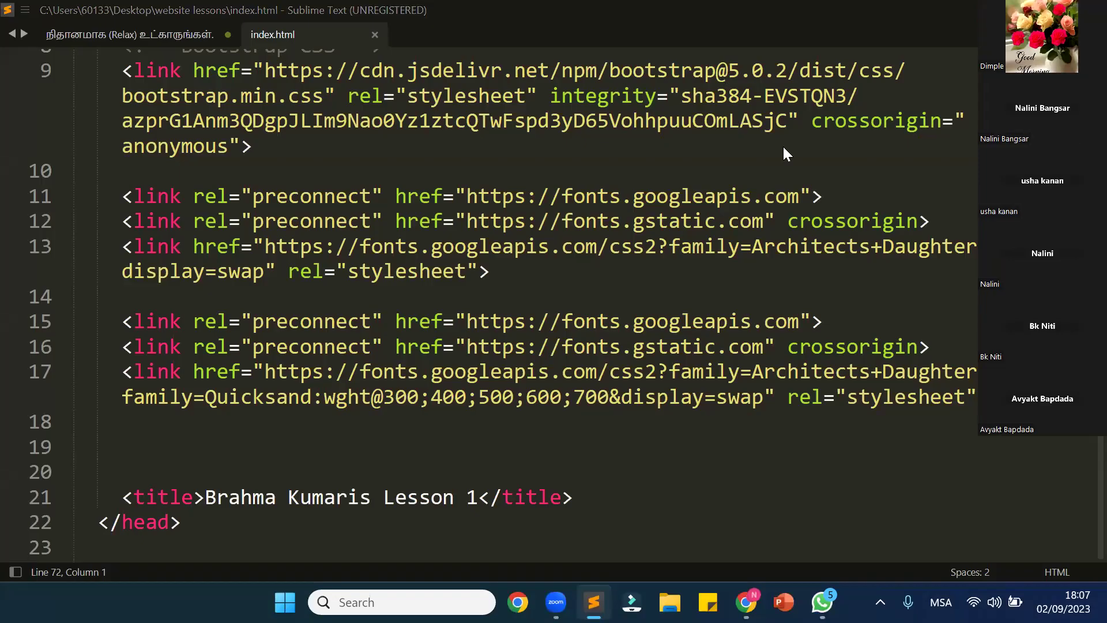
pyautogui.scroll(3, 723, 200)
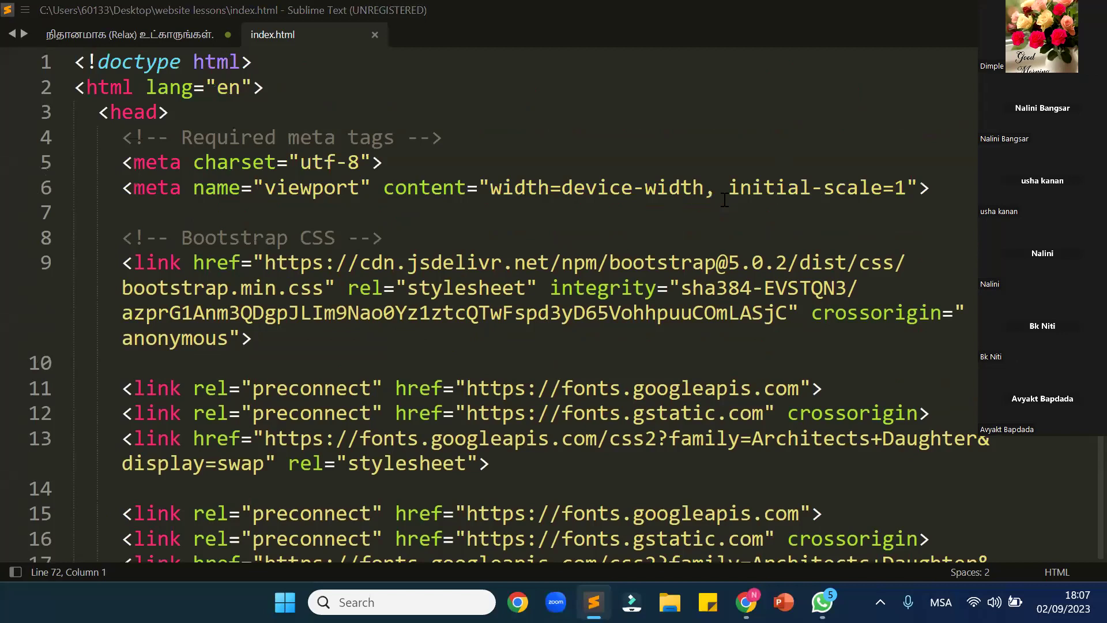
pyautogui.moveTo(216, 87); pyautogui.dragTo(239, 87)
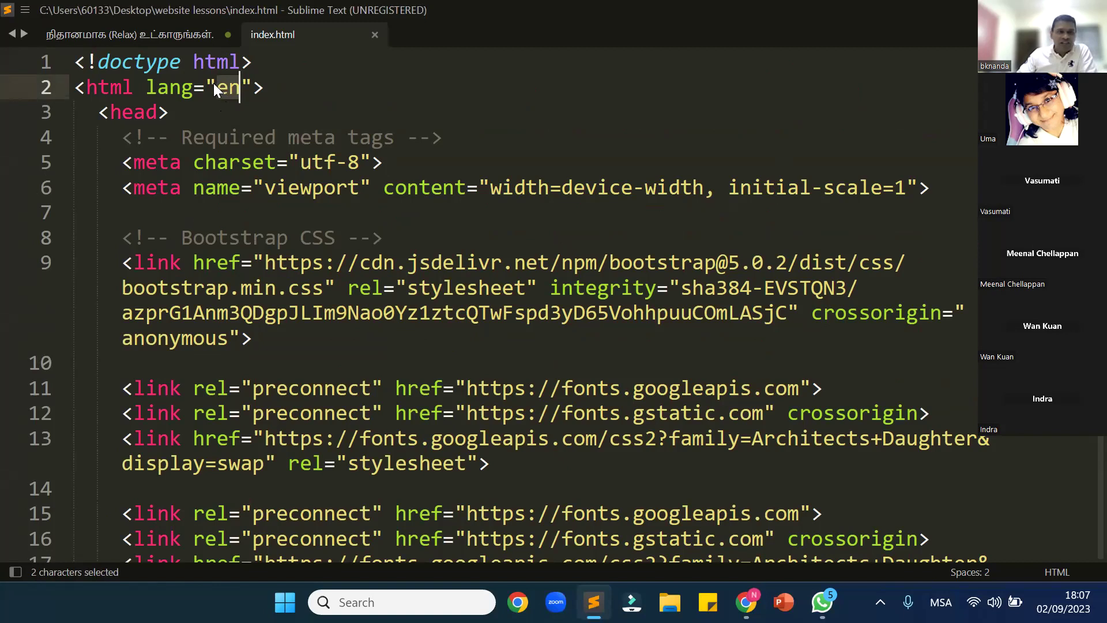
pyautogui.click(217, 87)
pyautogui.moveTo(218, 87); pyautogui.dragTo(240, 87)
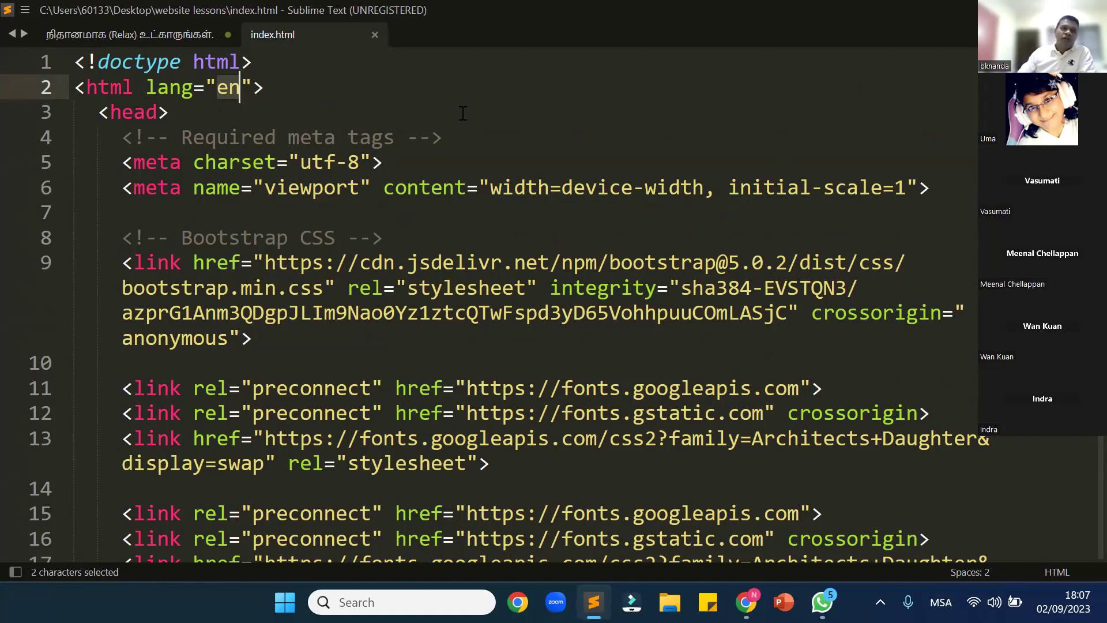
pyautogui.click(240, 91)
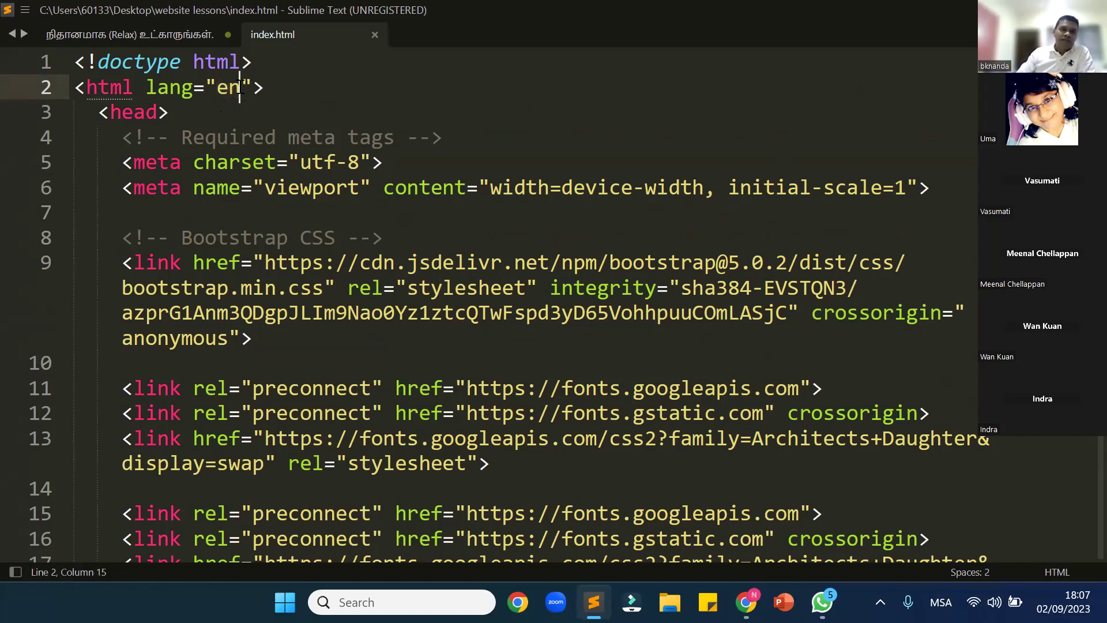
pyautogui.doubleClick(240, 91)
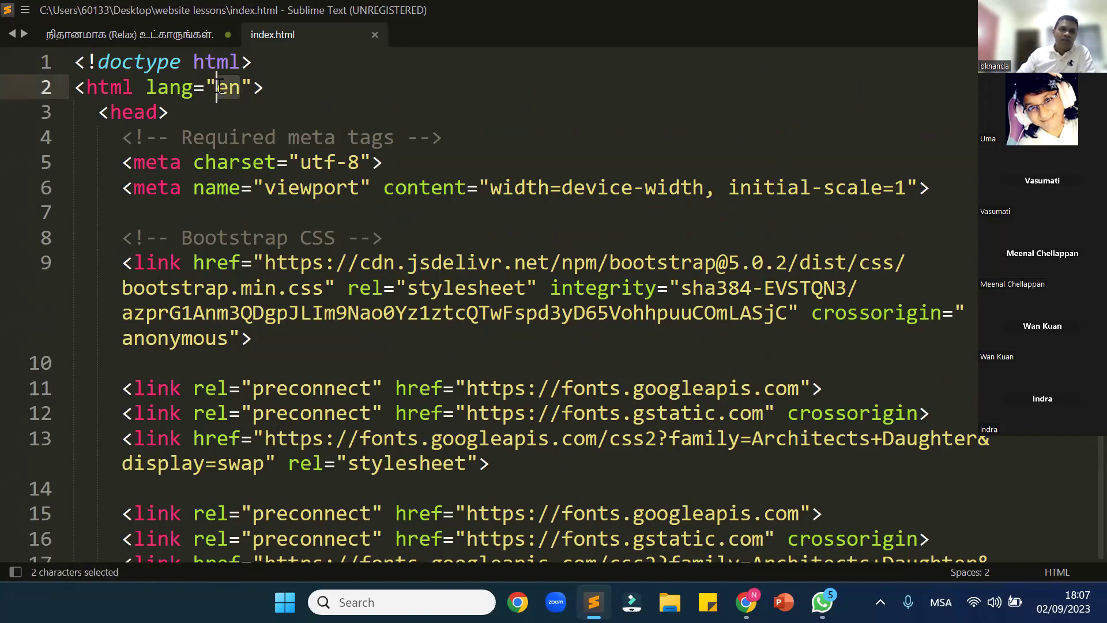
# Set the html tag's lang attribute to "ar" and save index.html
pyautogui.press('End')
pyautogui.click(244, 88)
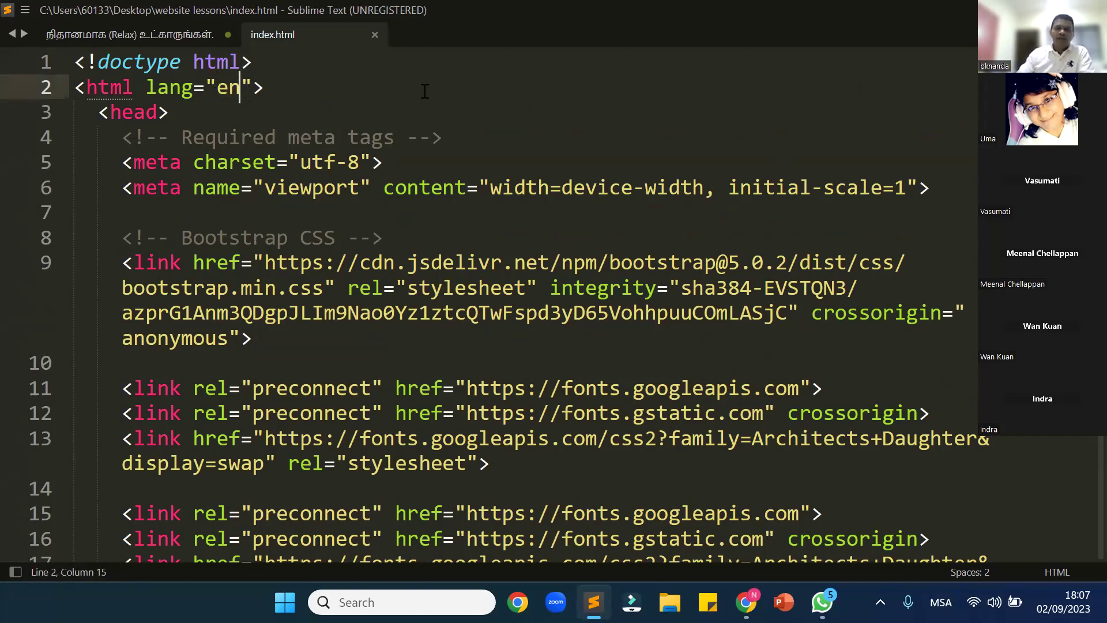
pyautogui.press('BackSpace')
pyautogui.press('BackSpace')
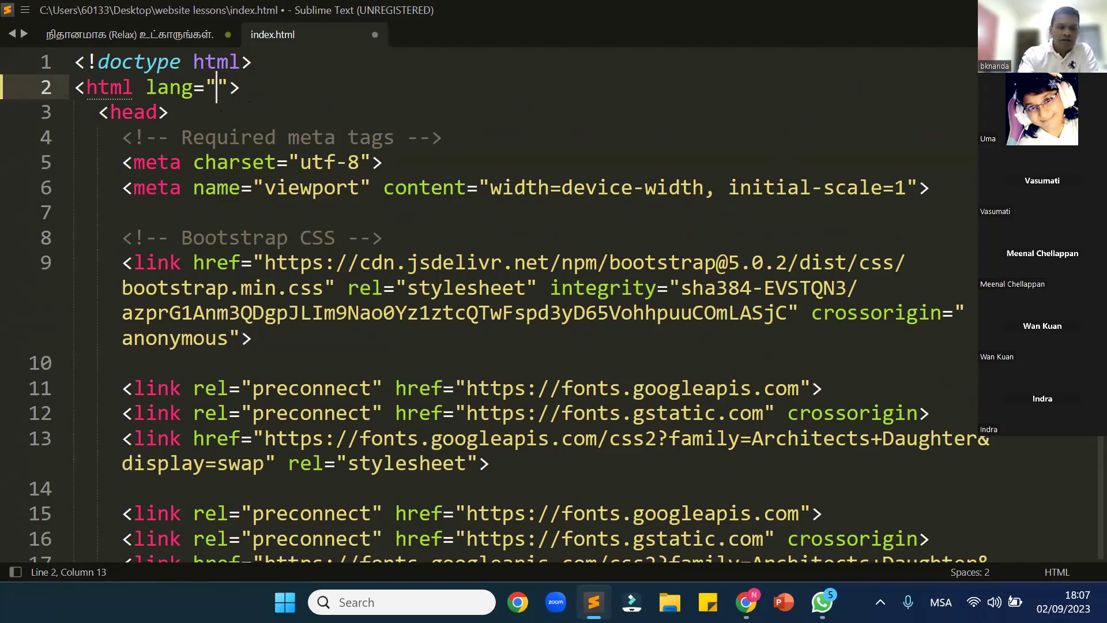
pyautogui.write('ar')
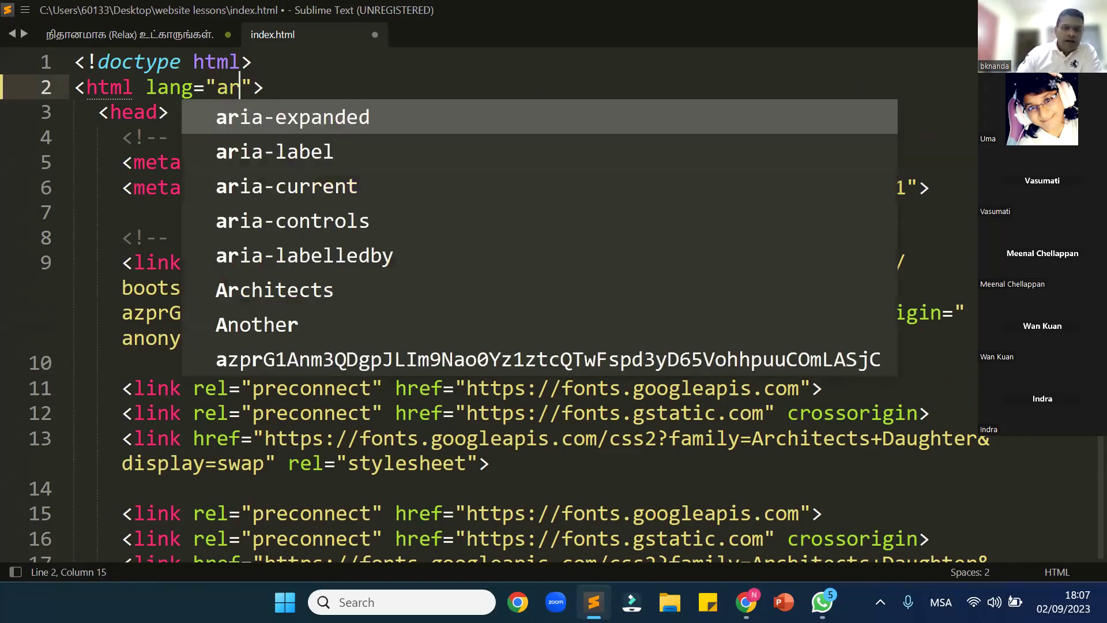
pyautogui.hotkey('ctrl', 's')
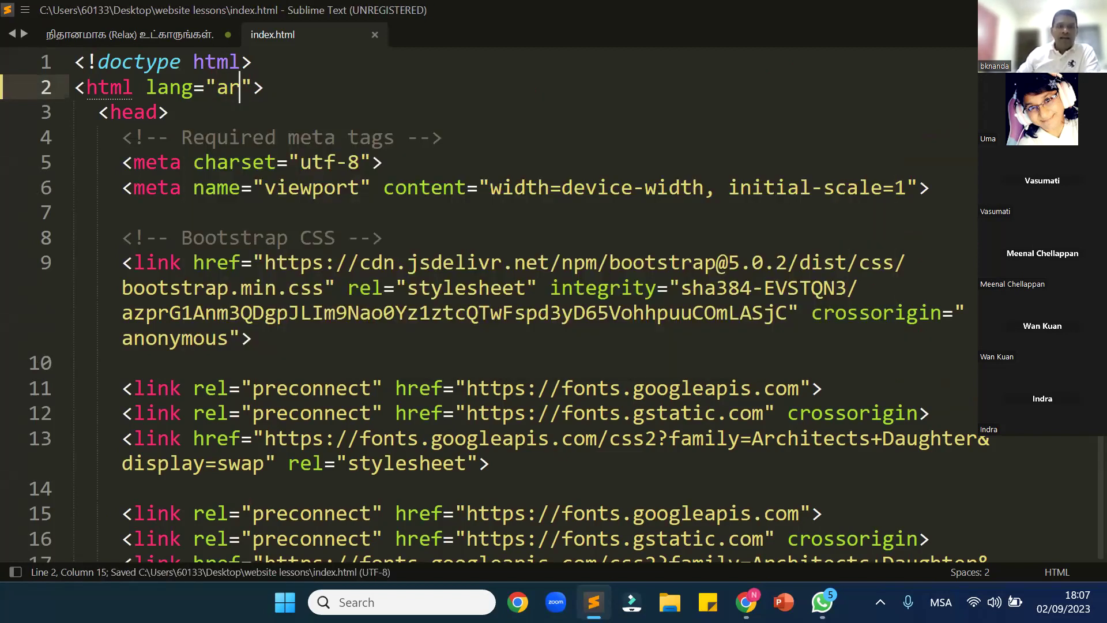
pyautogui.click(511, 87)
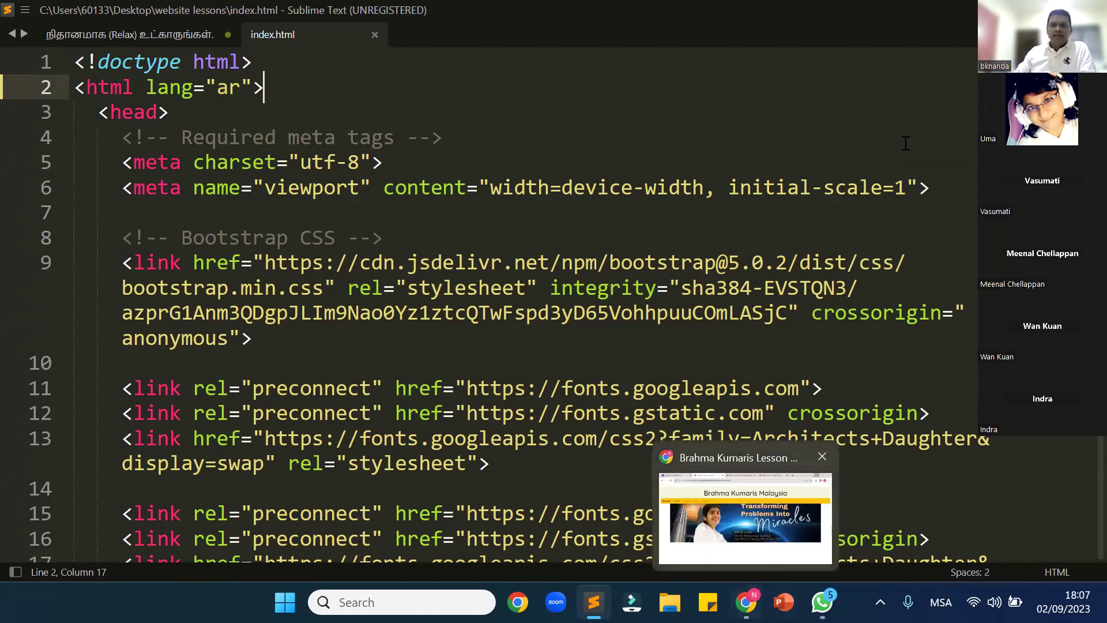
# Open the index page from the desktop's website lessons folder in the browser to preview it
pyautogui.press('super+d')
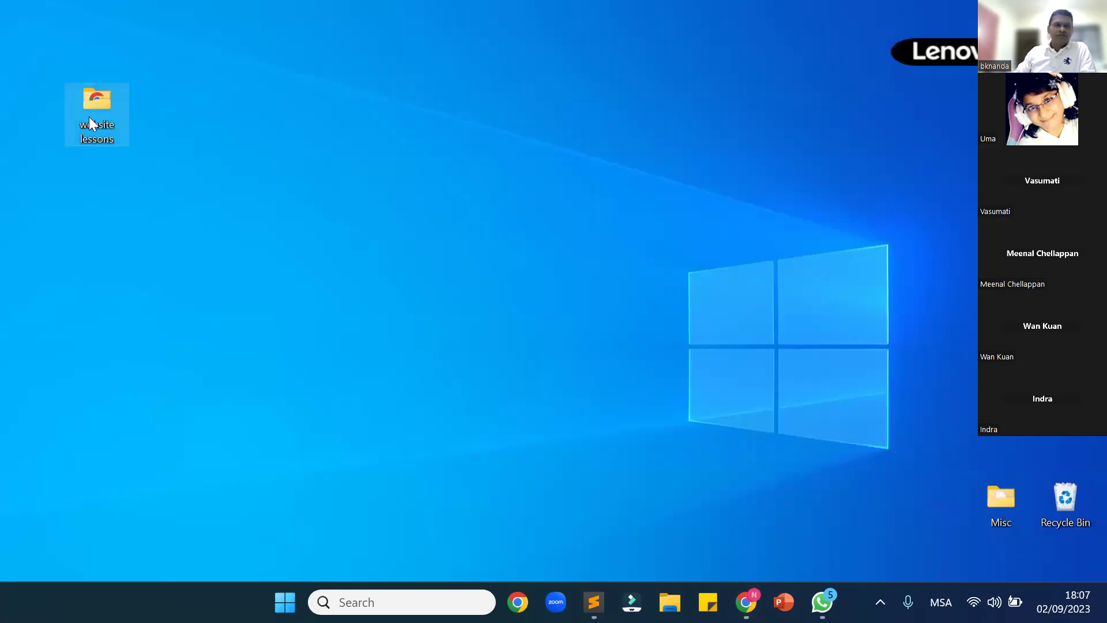
pyautogui.doubleClick(90, 128)
pyautogui.click(327, 231)
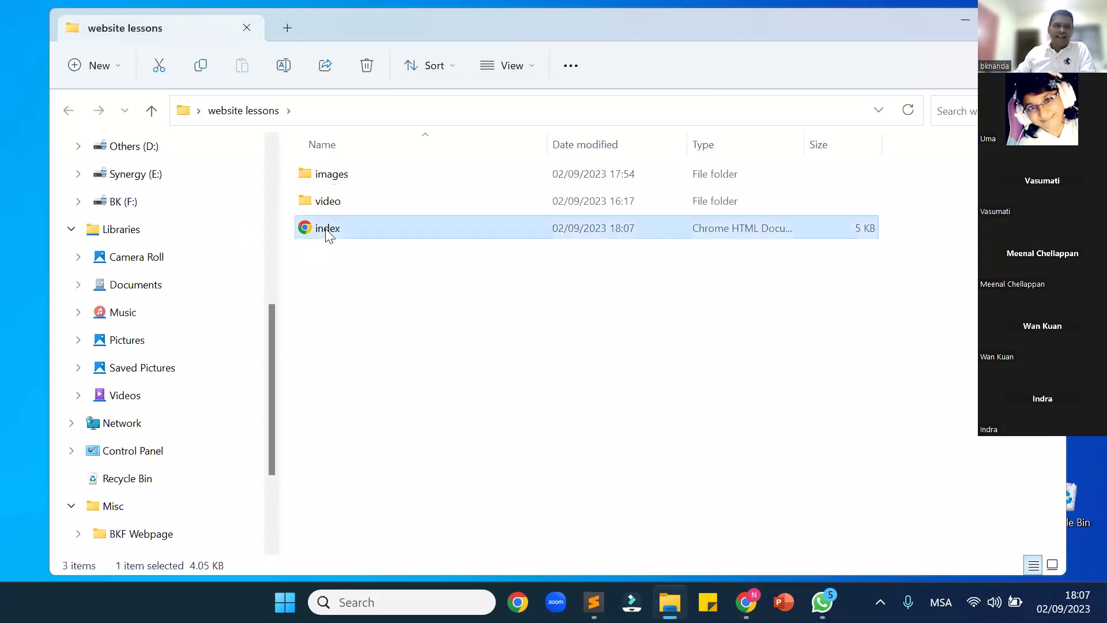
pyautogui.doubleClick(330, 231)
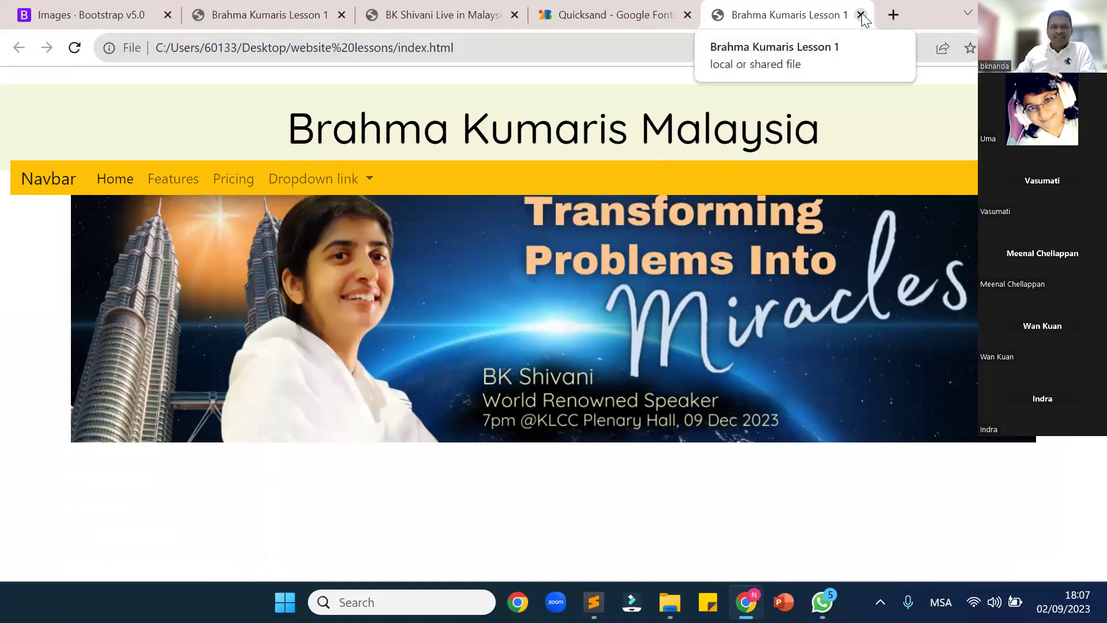
# Return to Sublime Text, set the html tag's lang attribute back to "en", save index.html and highlight the code
pyautogui.click(594, 602)
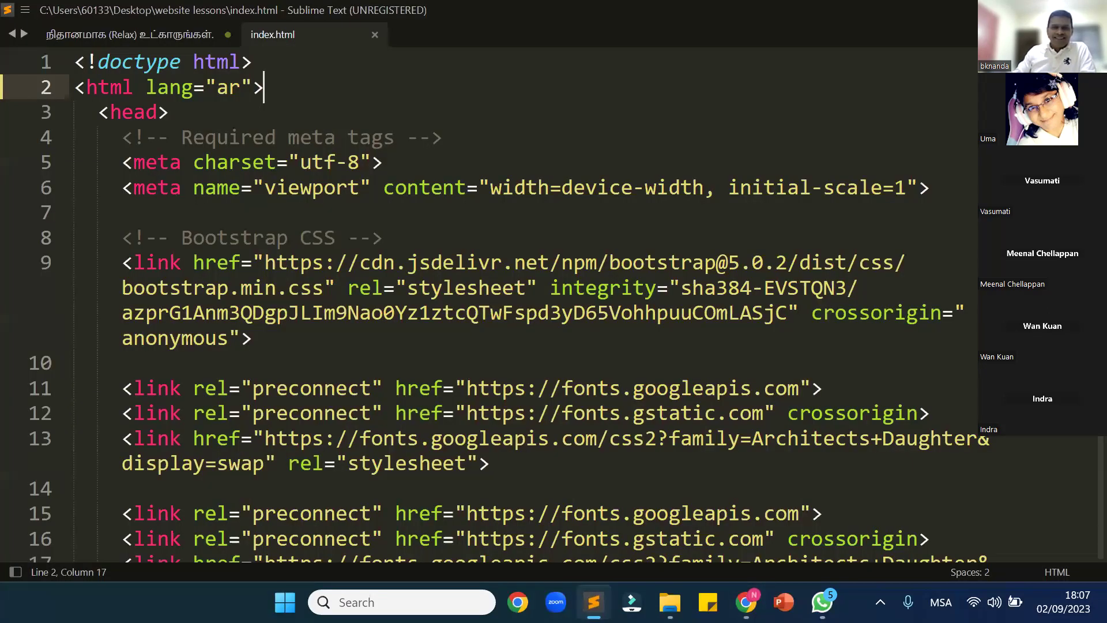
pyautogui.click(240, 90)
pyautogui.press('BackSpace')
pyautogui.press('BackSpace')
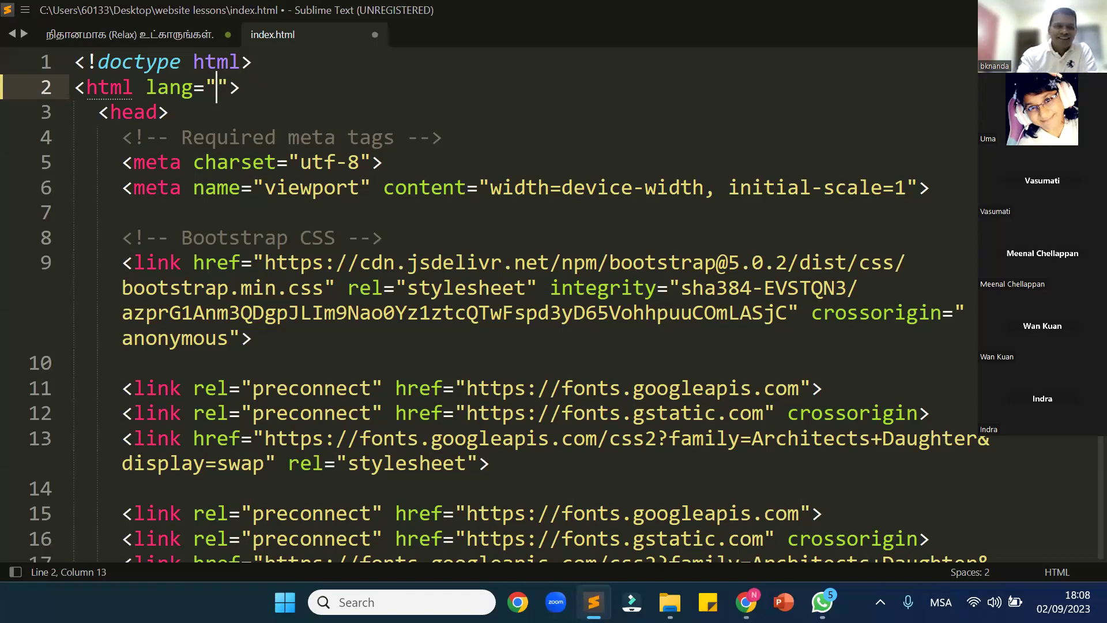
pyautogui.write('en')
pyautogui.hotkey('ctrl', 's')
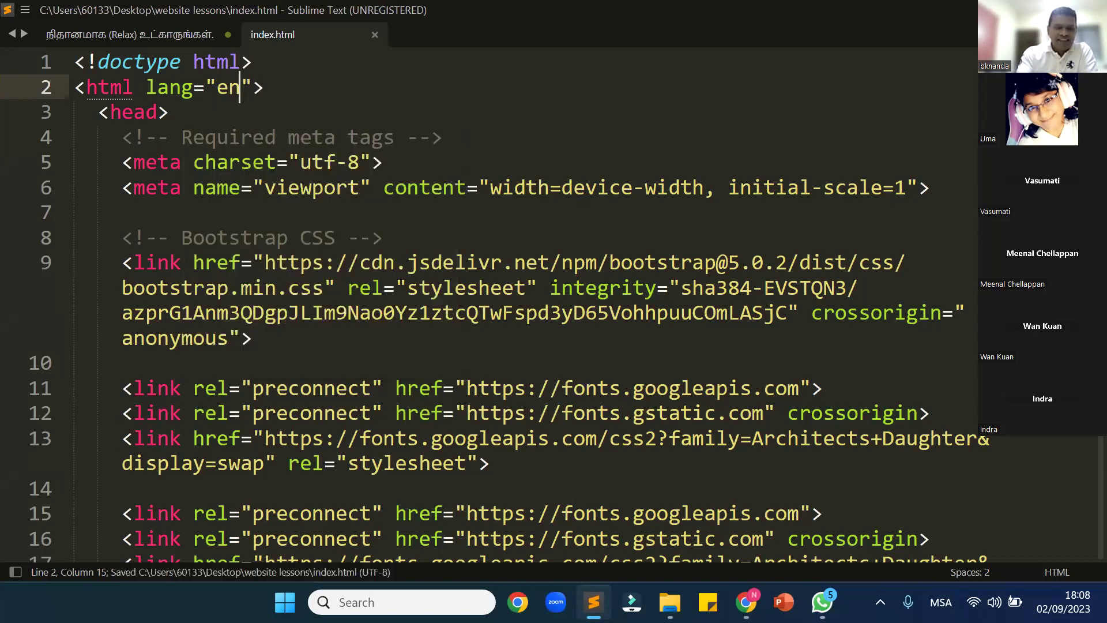
pyautogui.click(623, 124)
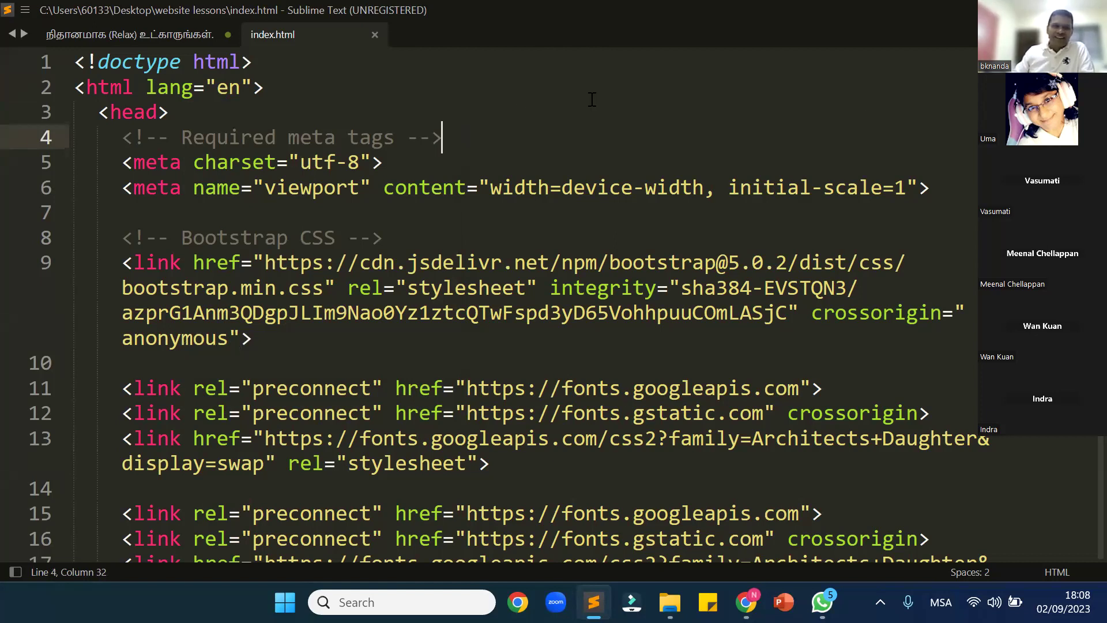
pyautogui.click(240, 90)
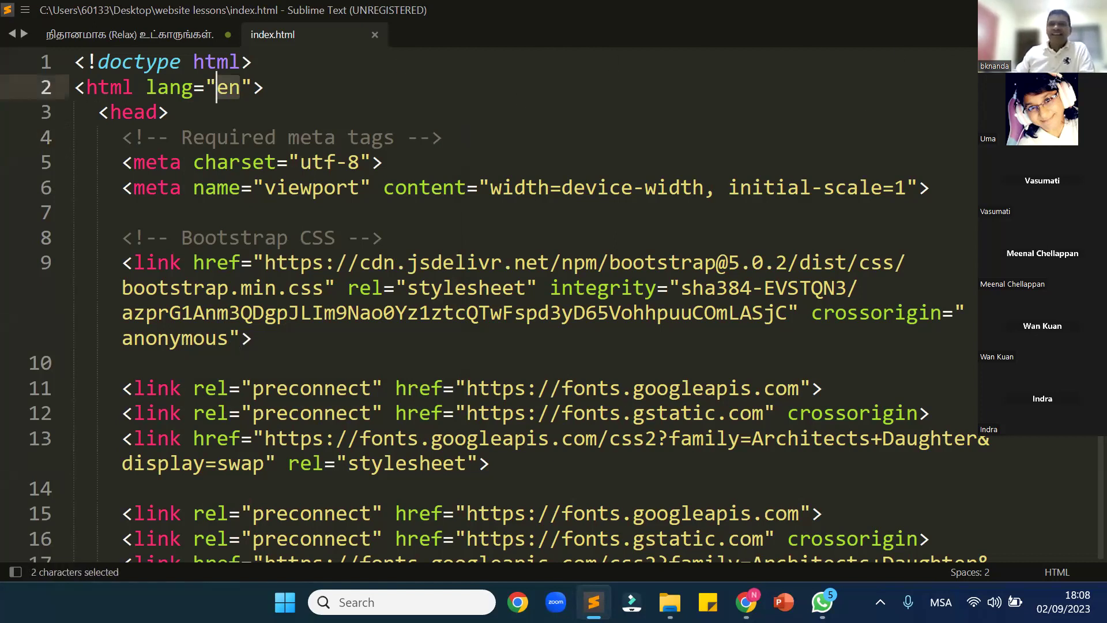
# Close the browser window and the website lessons folder window
pyautogui.hotkey('alt', 'Tab')
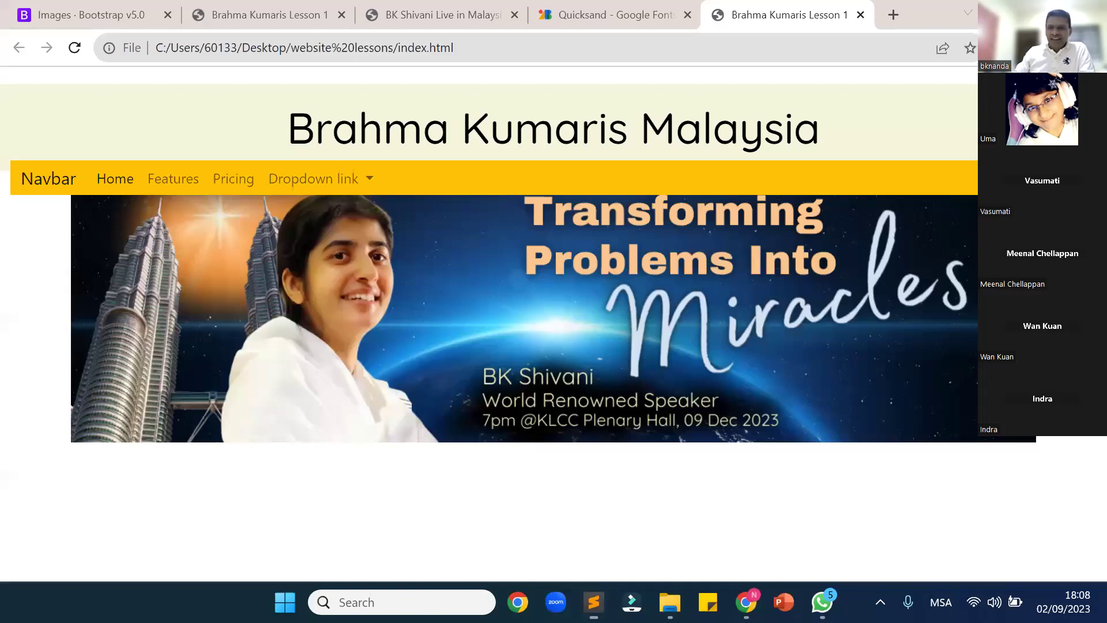
pyautogui.hotkey('alt', 'F4')
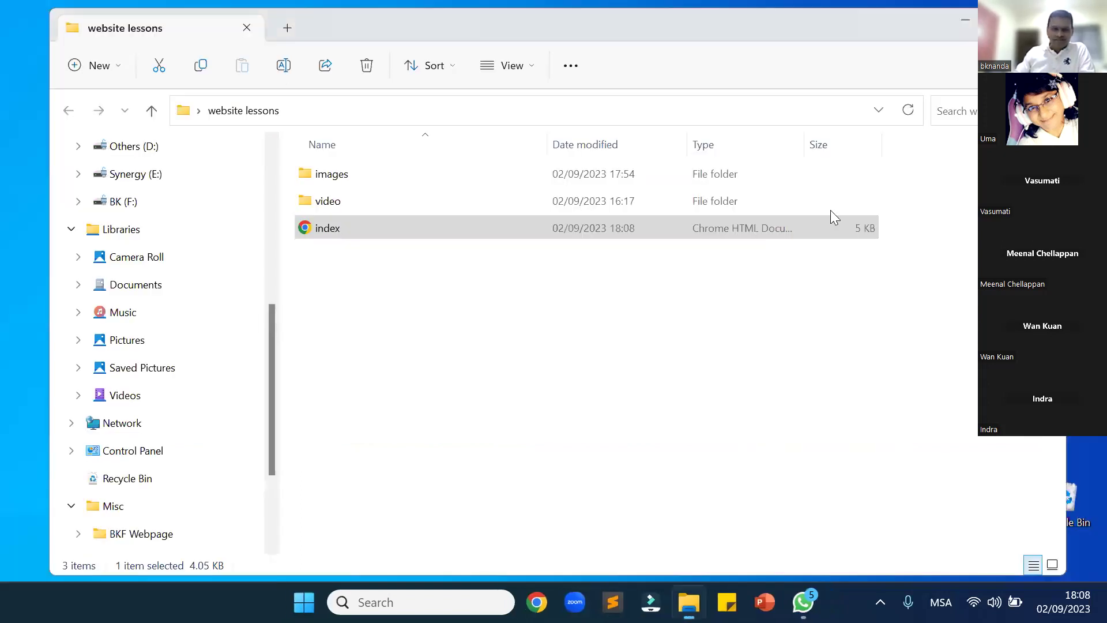
pyautogui.hotkey('alt', 'F4')
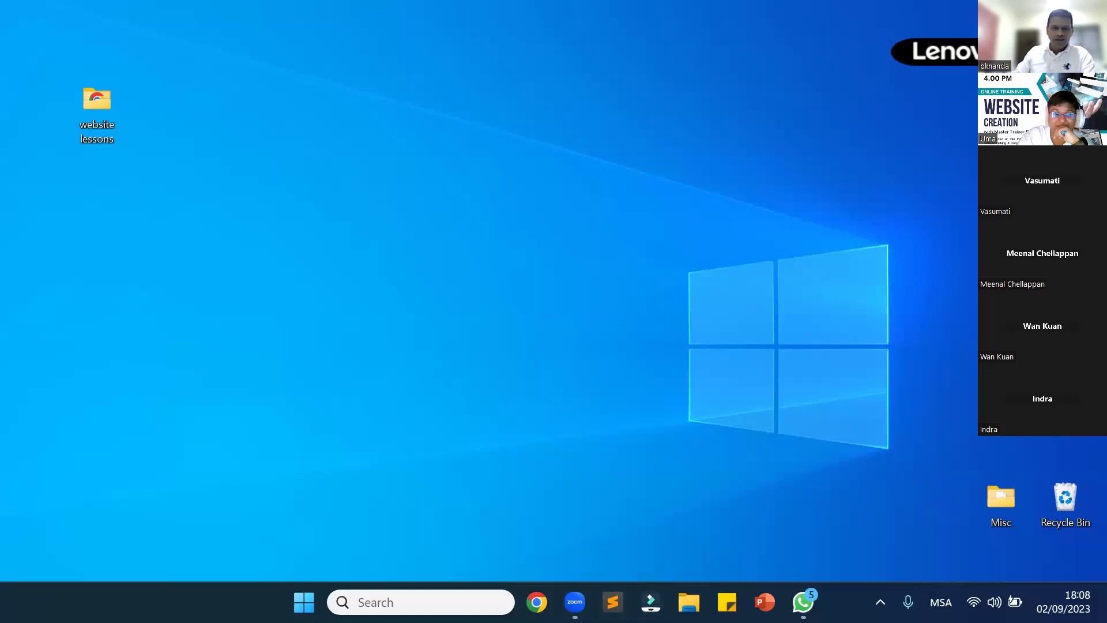
# Switch back to Sublime Text and examine the opening nav tag and its classes below the h1 heading in index.html
pyautogui.hotkey('alt', 'Tab')
pyautogui.scroll(-3, 691, 395)
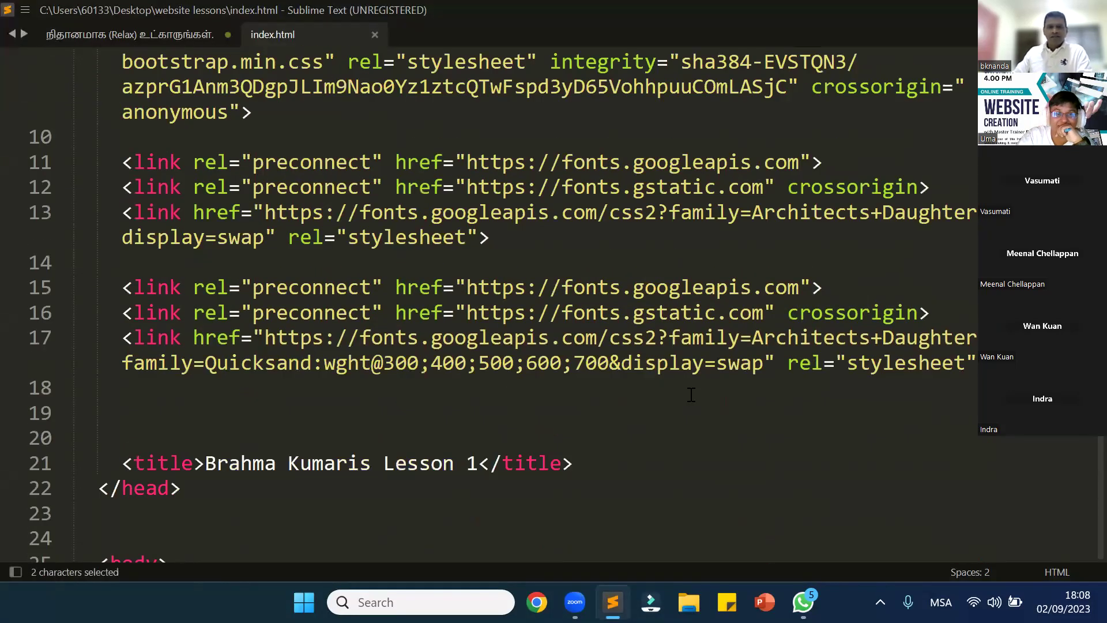
pyautogui.scroll(-5, 690, 395)
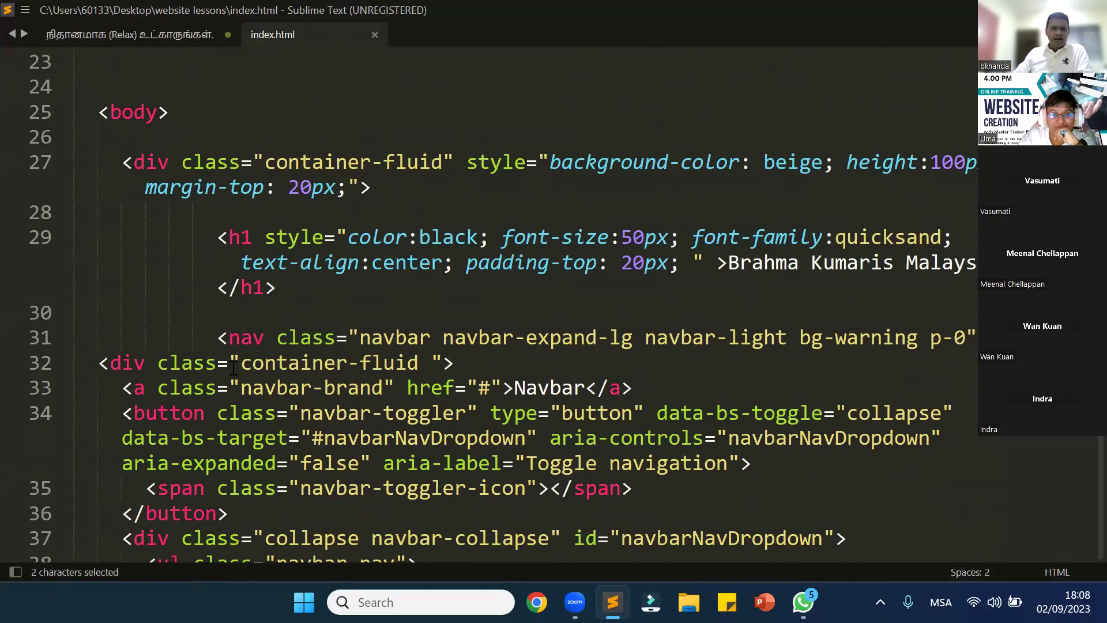
pyautogui.moveTo(81, 339); pyautogui.dragTo(788, 339)
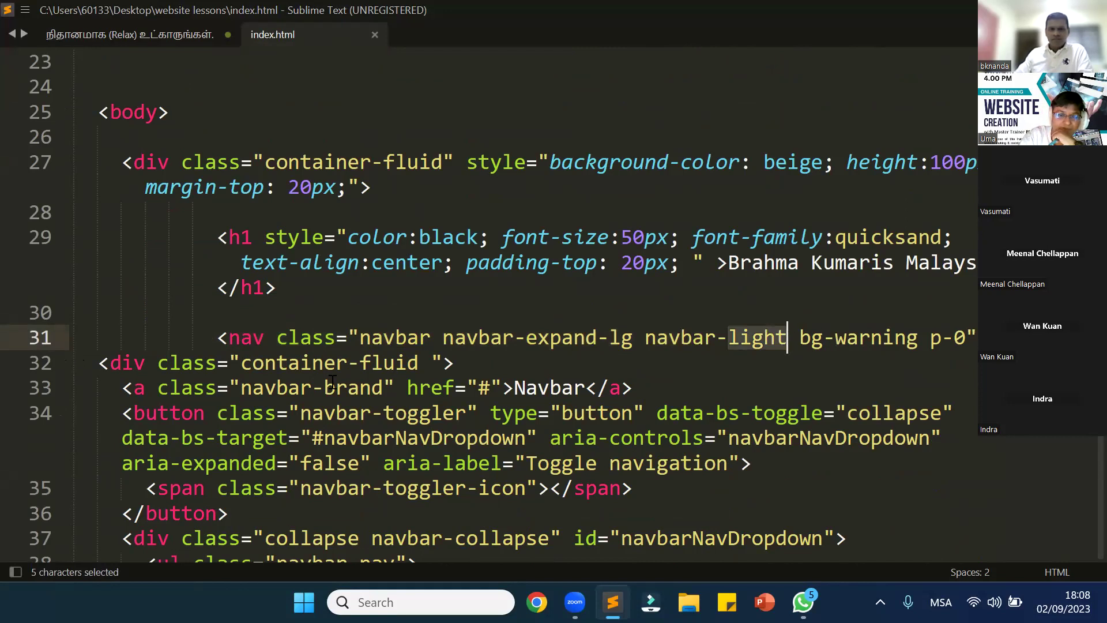
pyautogui.moveTo(218, 337); pyautogui.dragTo(444, 340)
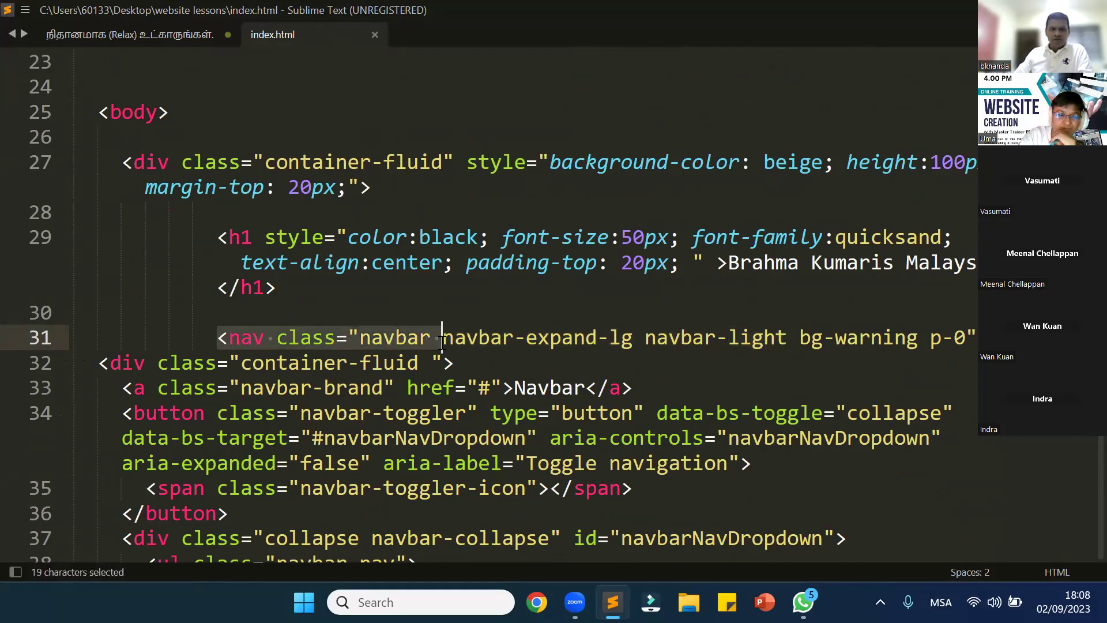
pyautogui.moveTo(277, 287); pyautogui.dragTo(196, 287)
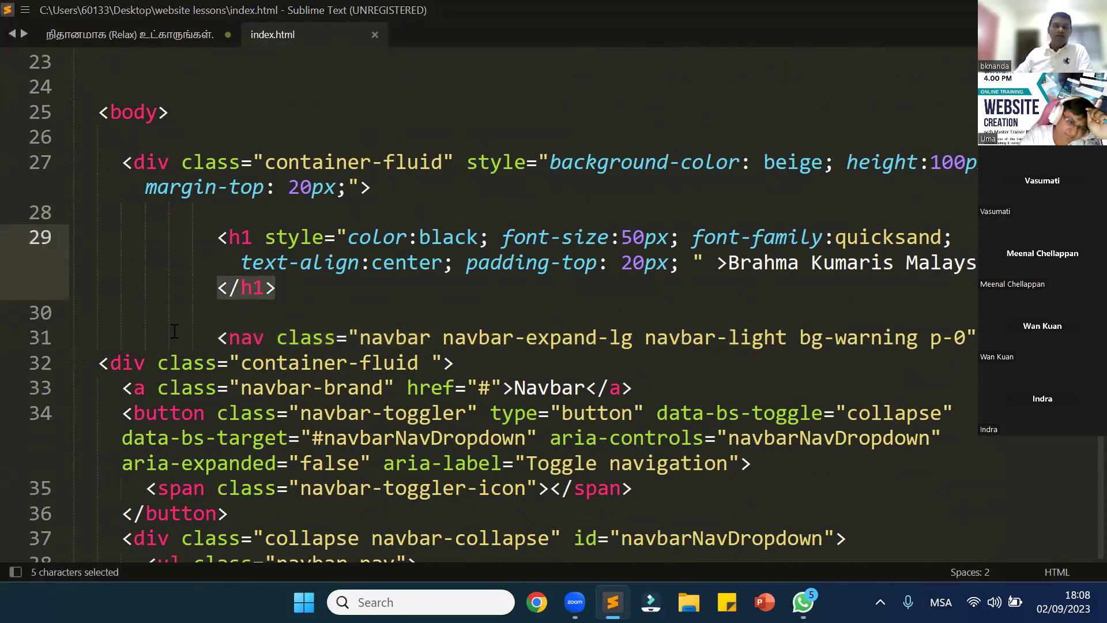
pyautogui.click(234, 314)
pyautogui.moveTo(213, 339); pyautogui.dragTo(823, 338)
pyautogui.click(764, 353)
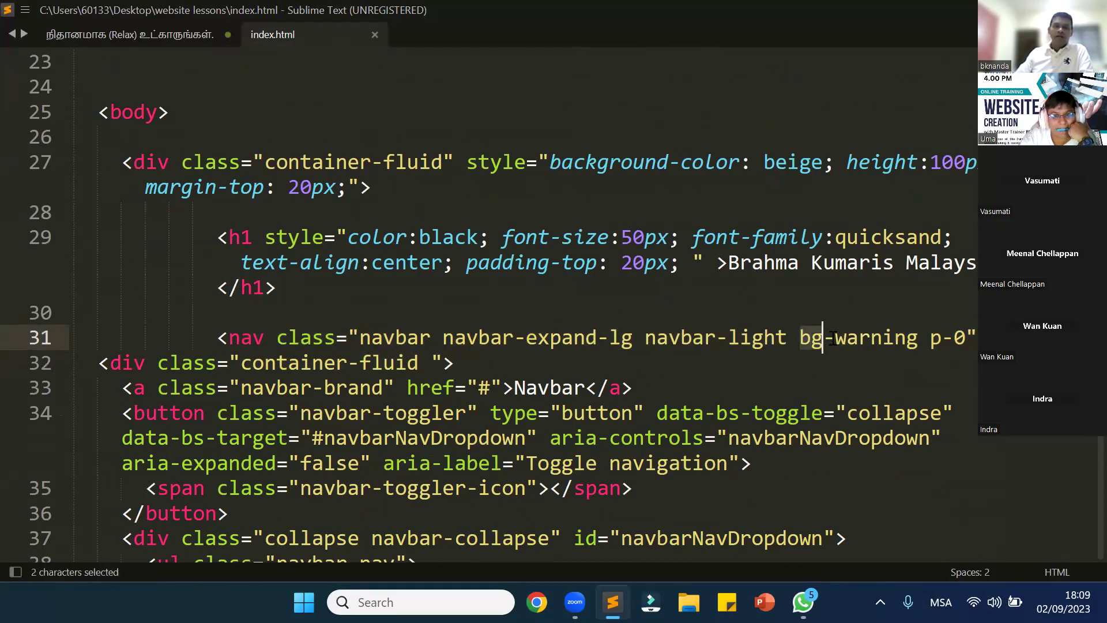
# Highlight the bg-warning class in the opening nav tag to examine the navbar's background colour setting
pyautogui.click(837, 339)
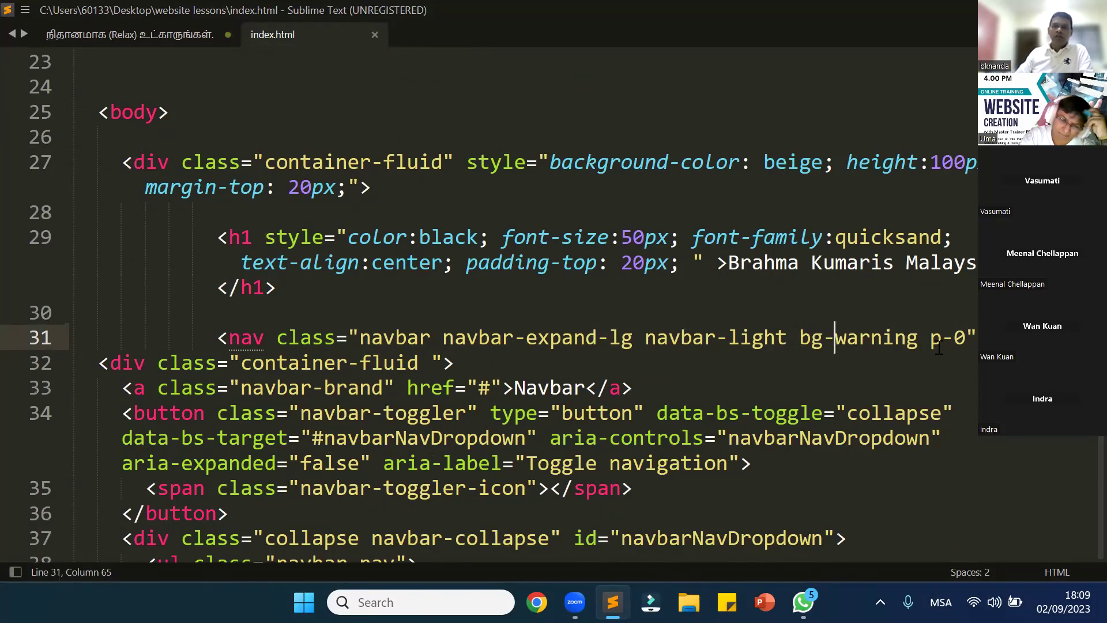
pyautogui.moveTo(802, 337); pyautogui.dragTo(918, 335)
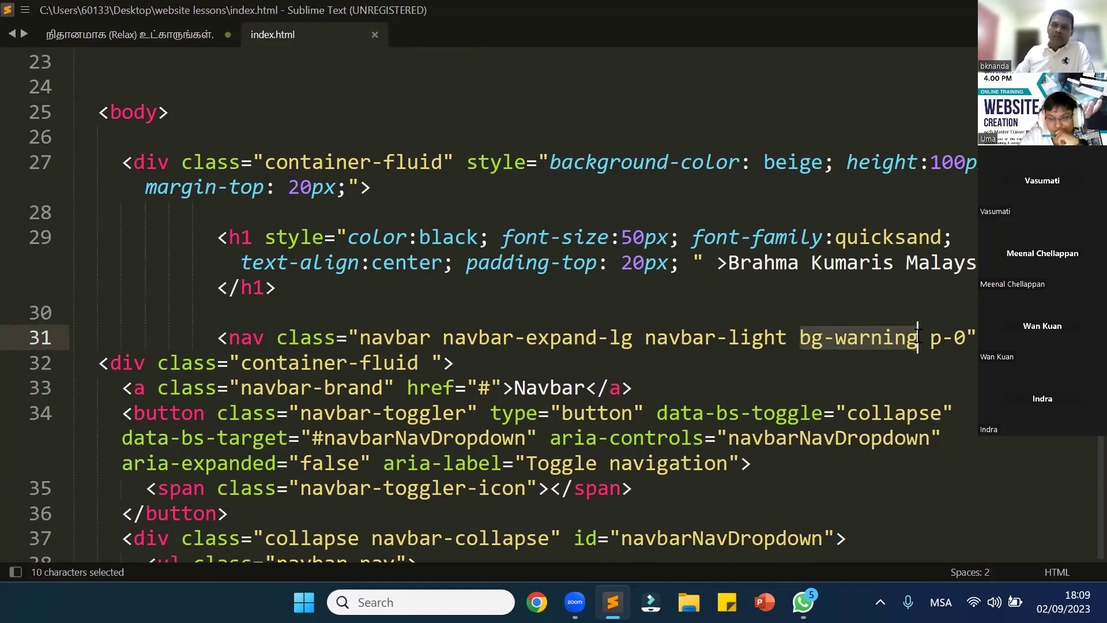
pyautogui.click(894, 372)
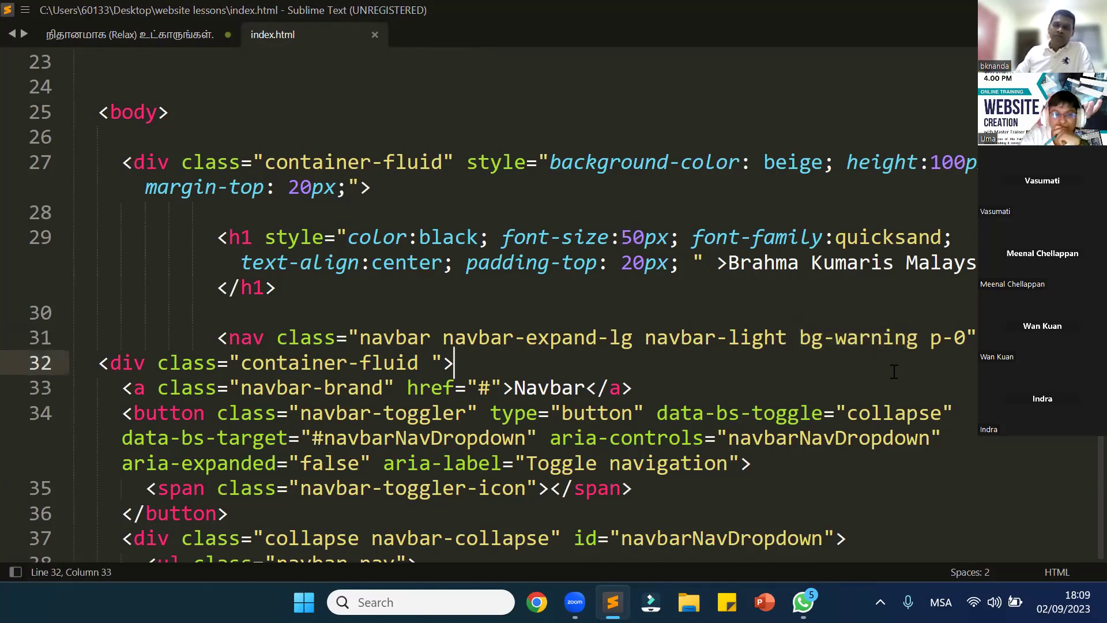
pyautogui.moveTo(801, 338); pyautogui.dragTo(917, 340)
pyautogui.click(808, 339)
pyautogui.click(925, 381)
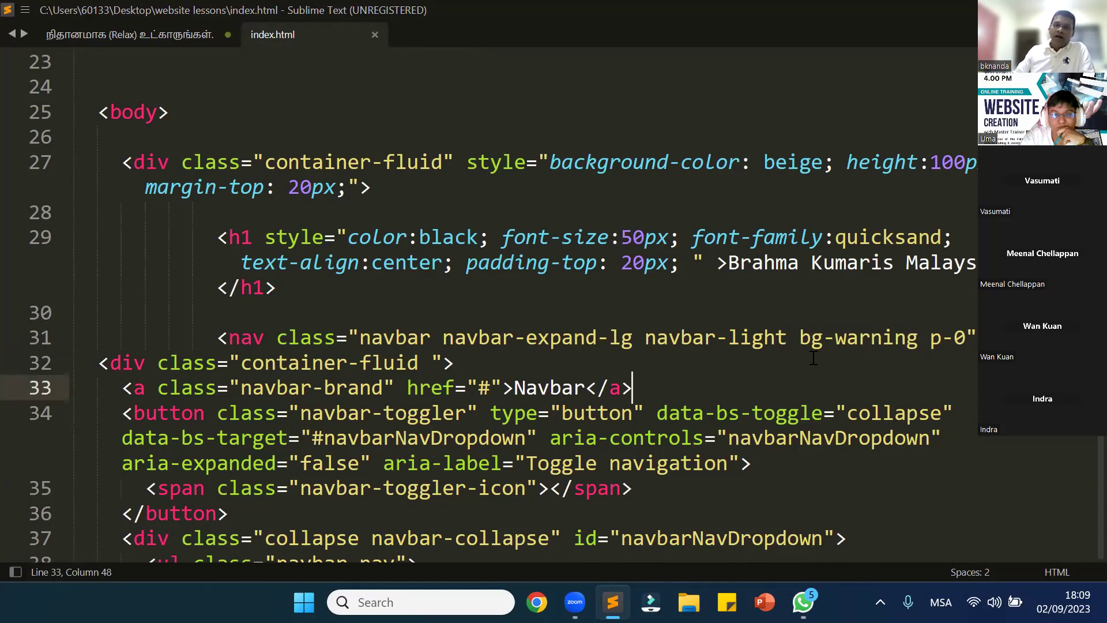
pyautogui.moveTo(798, 337); pyautogui.dragTo(917, 333)
pyautogui.click(932, 376)
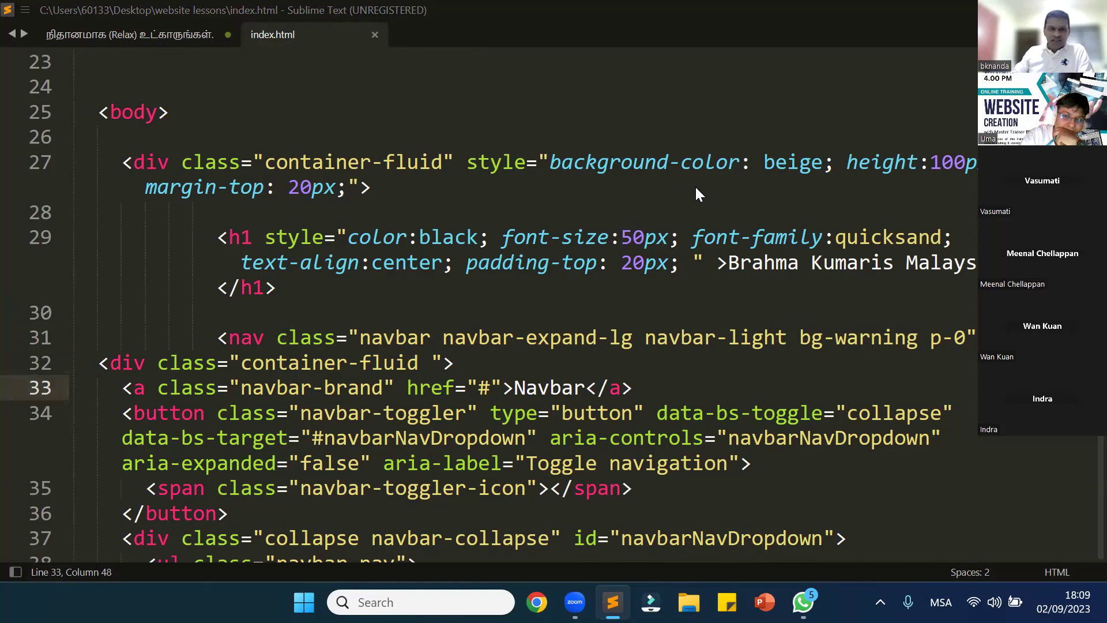
# Show the desktop and open the website lessons folder
pyautogui.press('super+d')
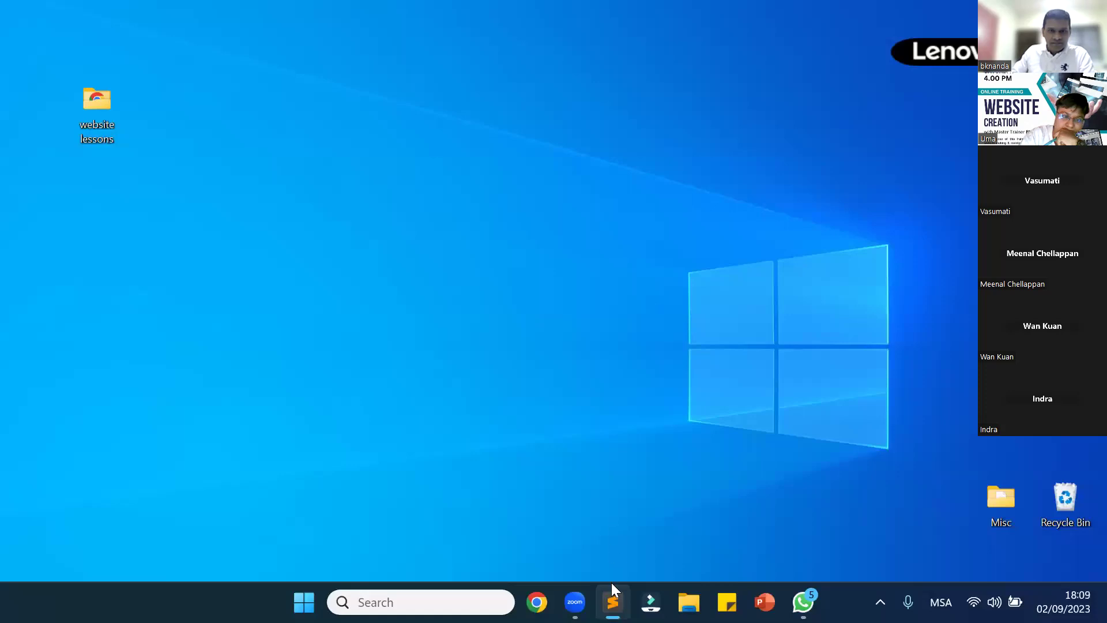
pyautogui.moveTo(612, 587)
pyautogui.click(90, 115)
pyautogui.doubleClick(90, 115)
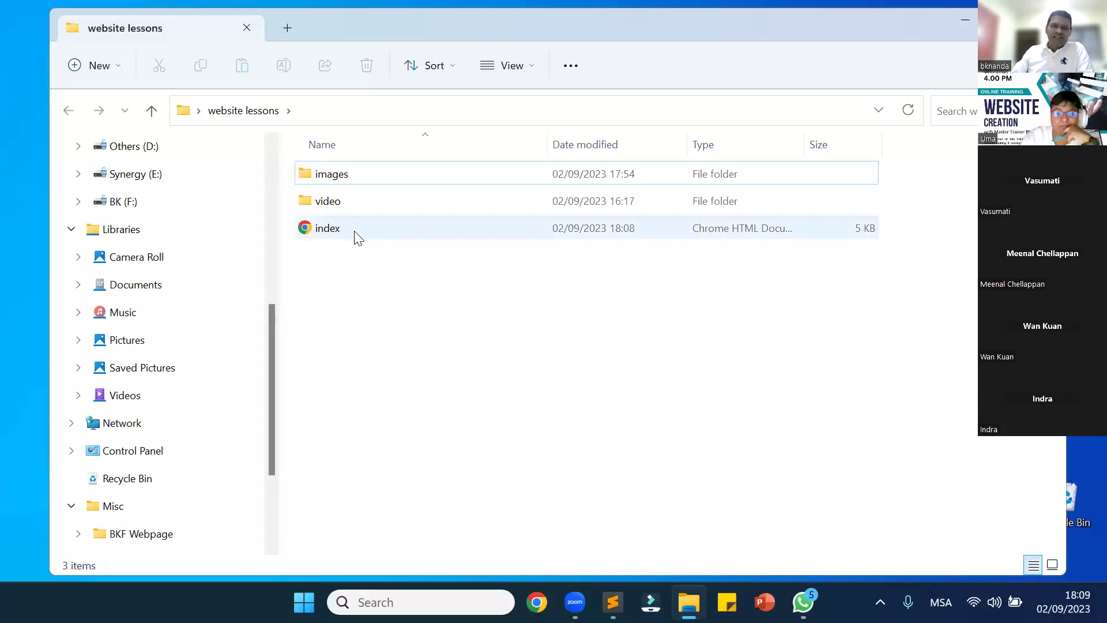
pyautogui.rightClick(312, 235)
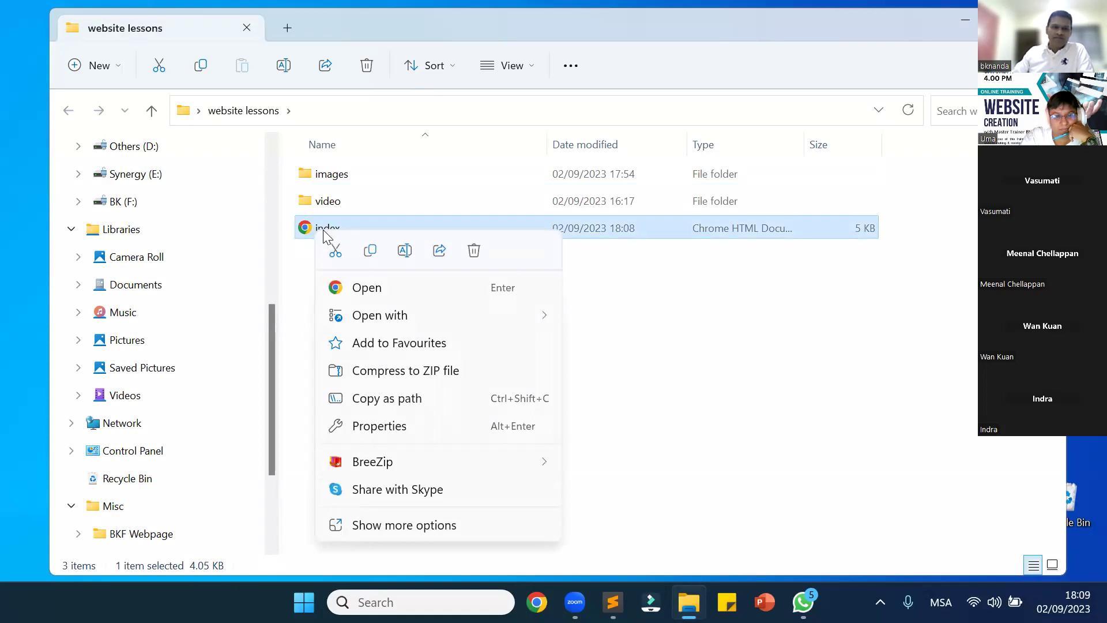
pyautogui.click(534, 257)
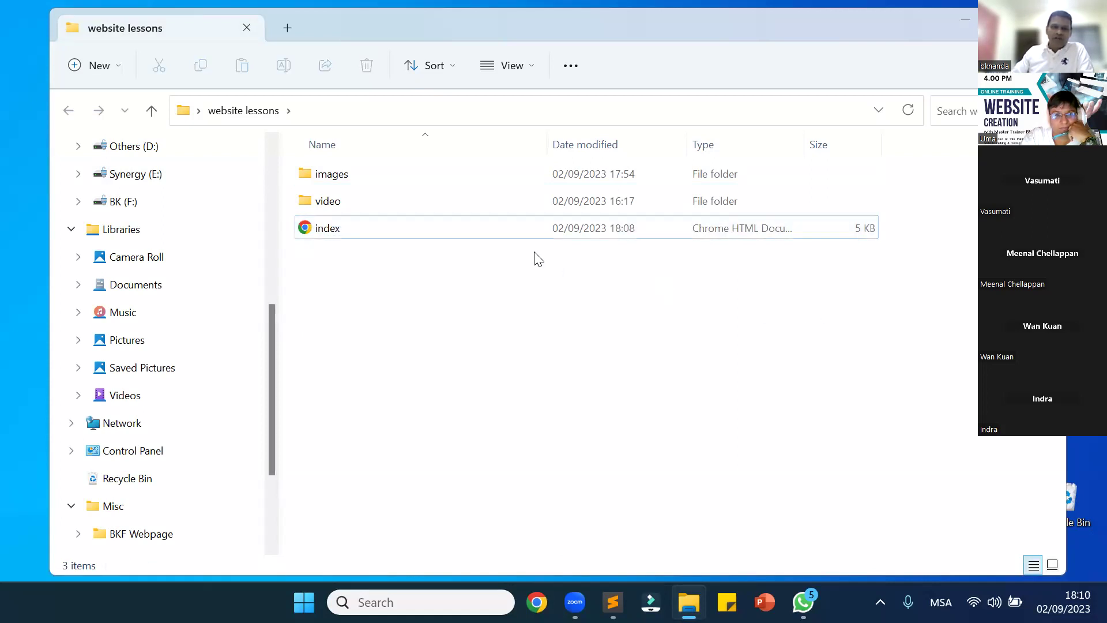
# Open the index file's properties and set Google Chrome as the default app for .html files
pyautogui.rightClick(312, 230)
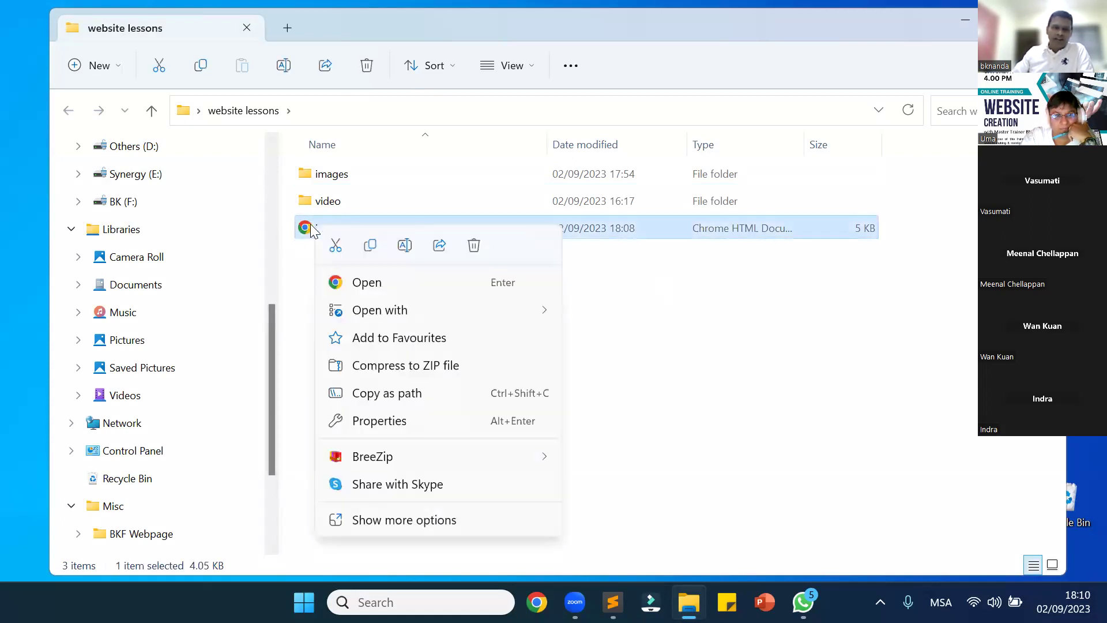
pyautogui.click(440, 522)
pyautogui.moveTo(482, 441)
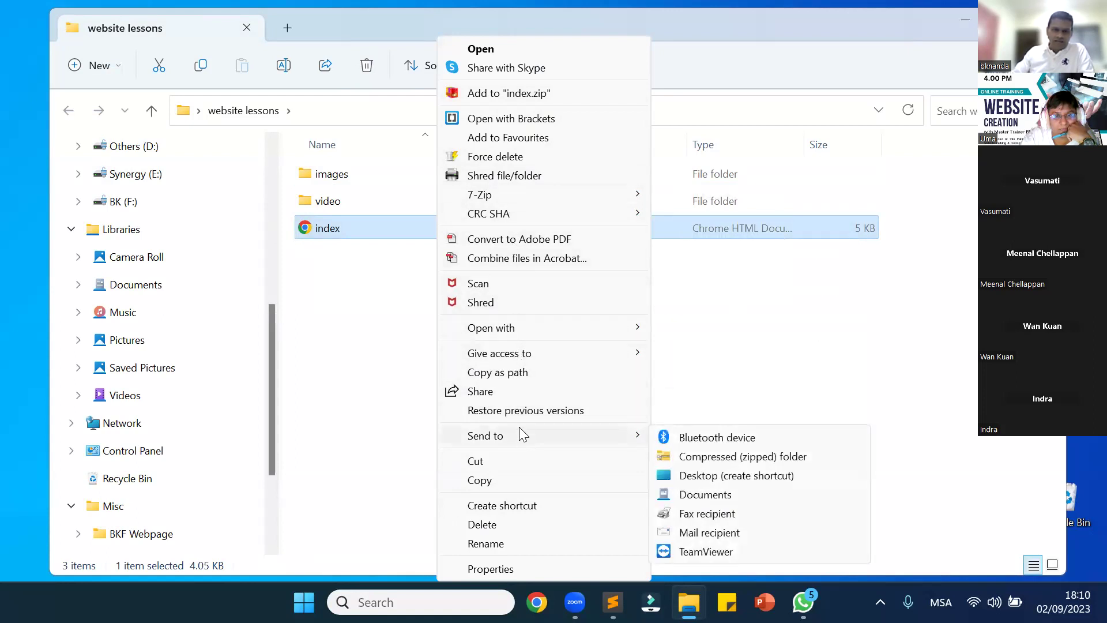
pyautogui.moveTo(517, 326)
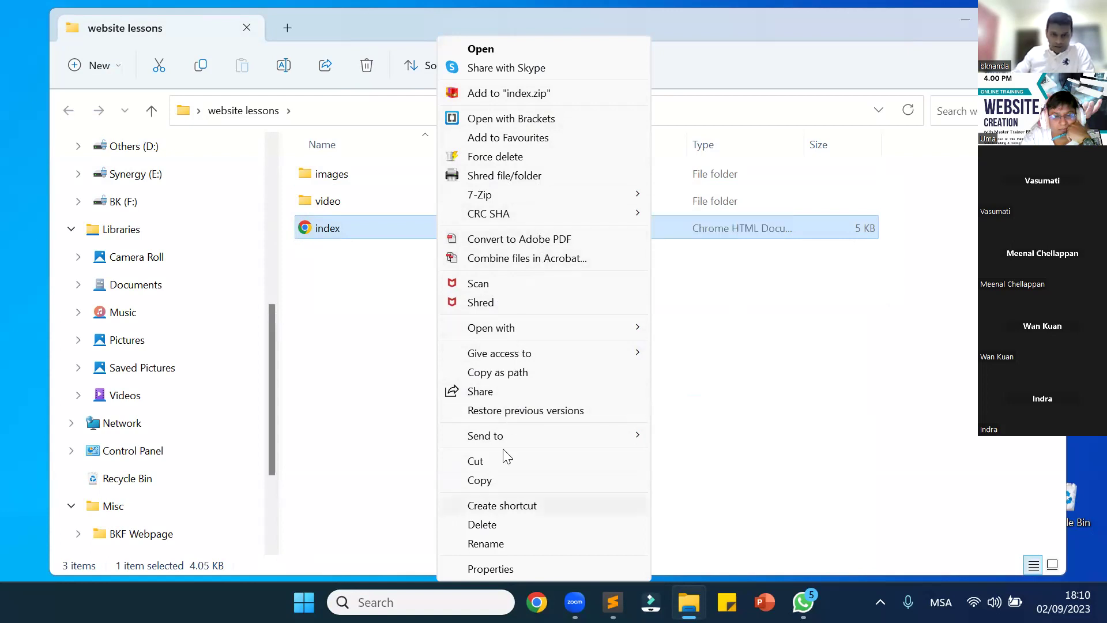
pyautogui.click(505, 568)
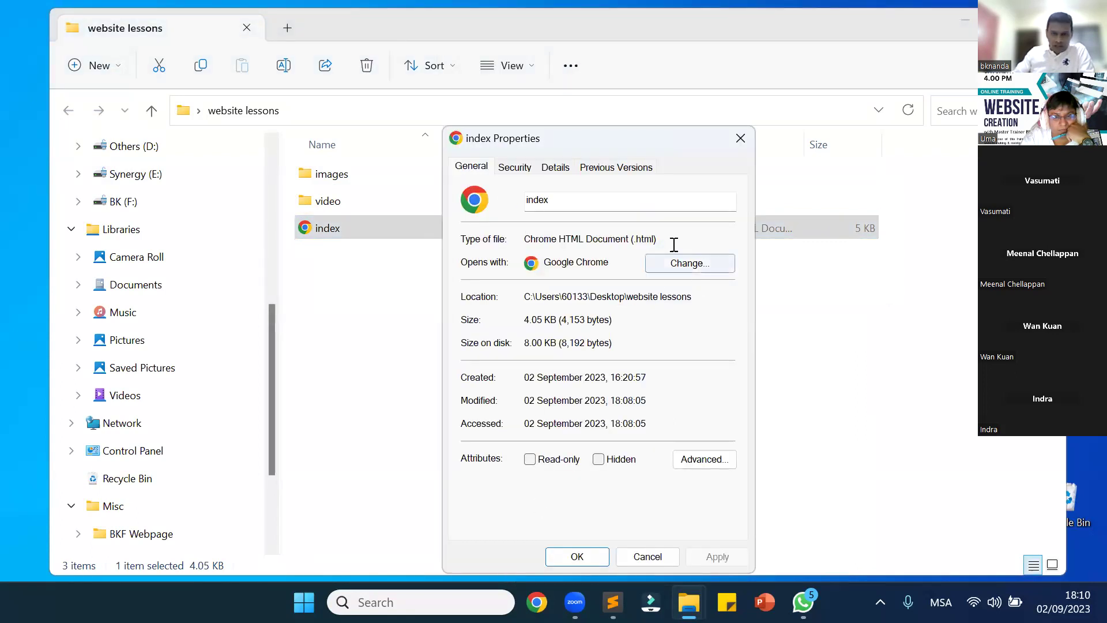
pyautogui.click(707, 261)
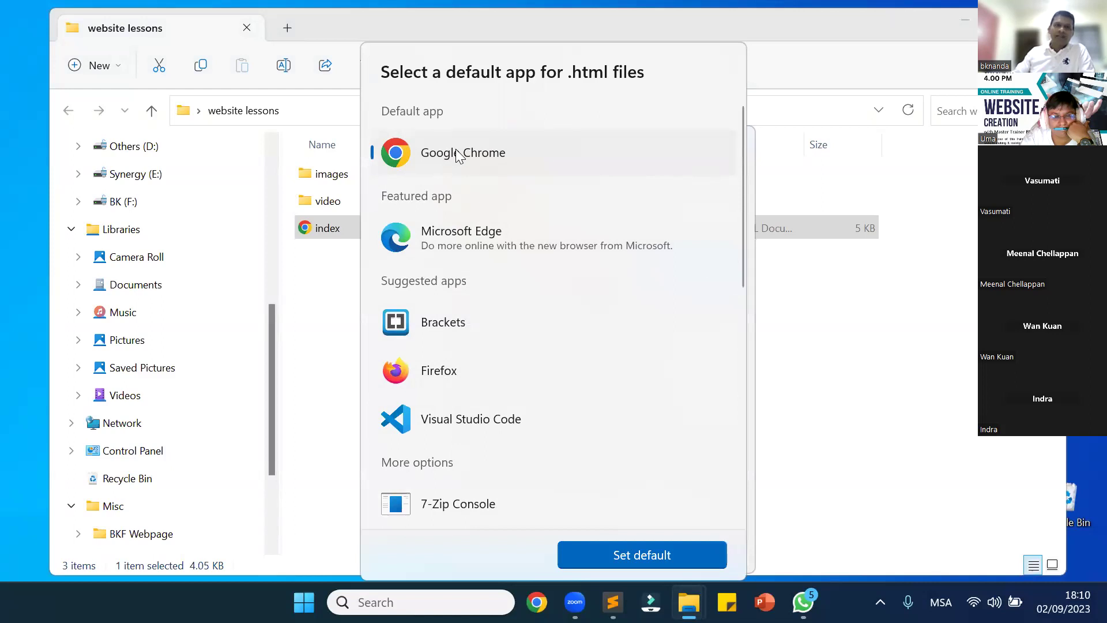
pyautogui.click(670, 558)
pyautogui.click(670, 559)
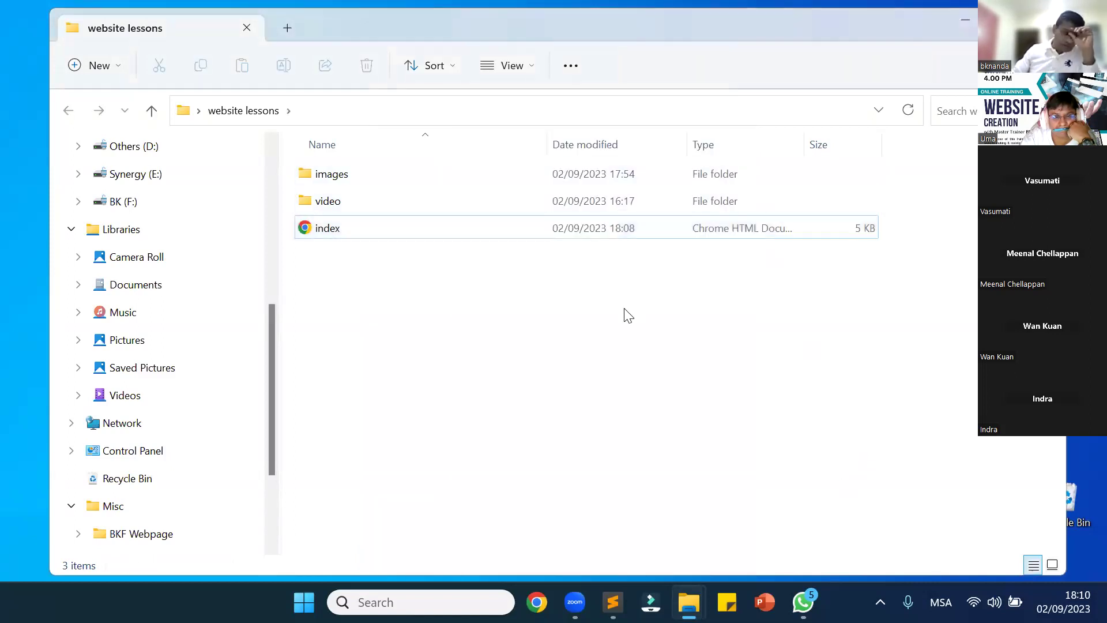
# Reopen the index file's properties to check which app the file opens with
pyautogui.click(325, 230)
pyautogui.rightClick(326, 229)
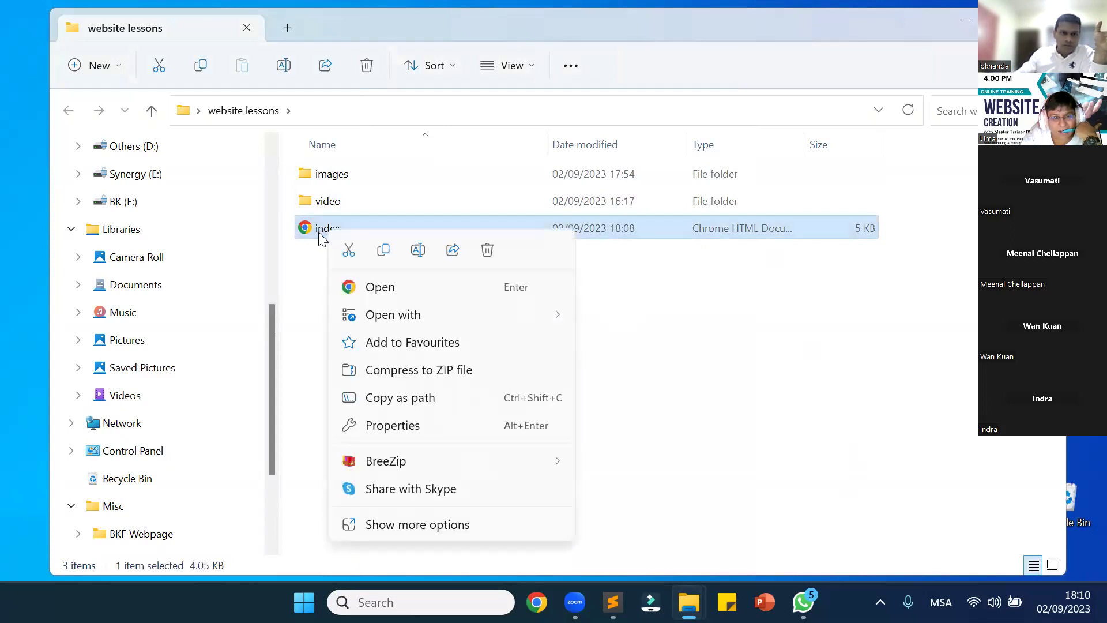
pyautogui.click(319, 233)
pyautogui.rightClick(318, 233)
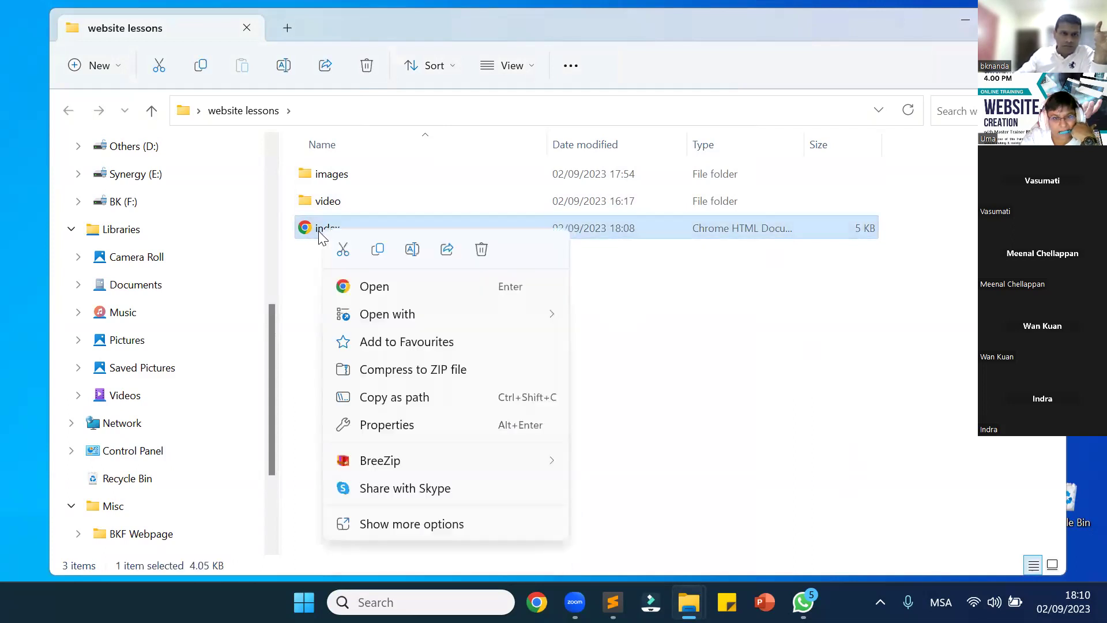
pyautogui.click(389, 528)
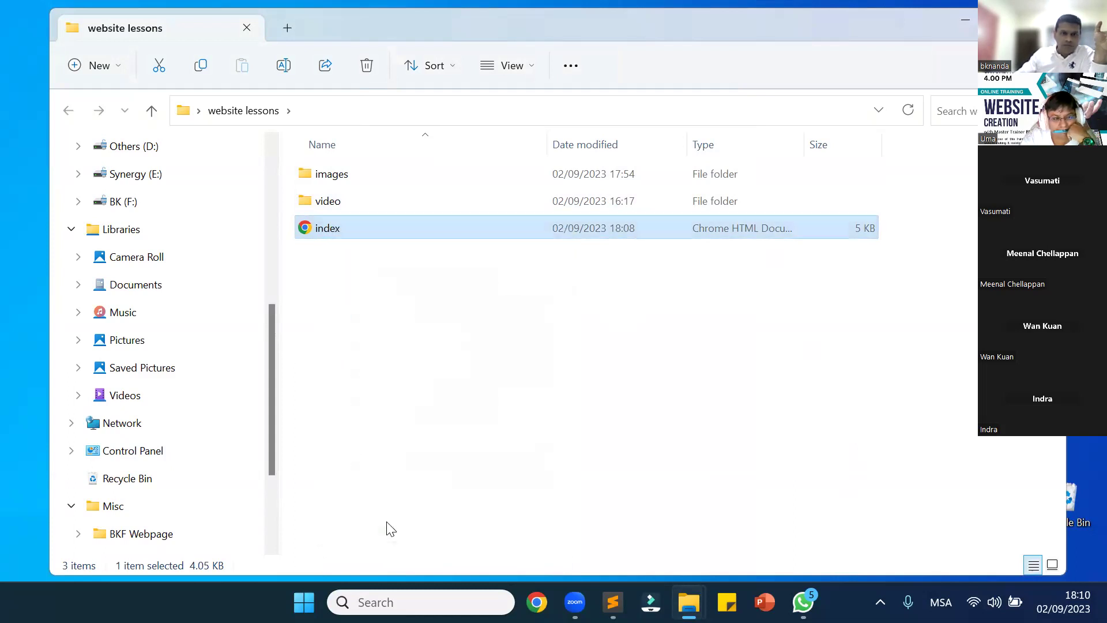
pyautogui.click(317, 271)
pyautogui.click(318, 231)
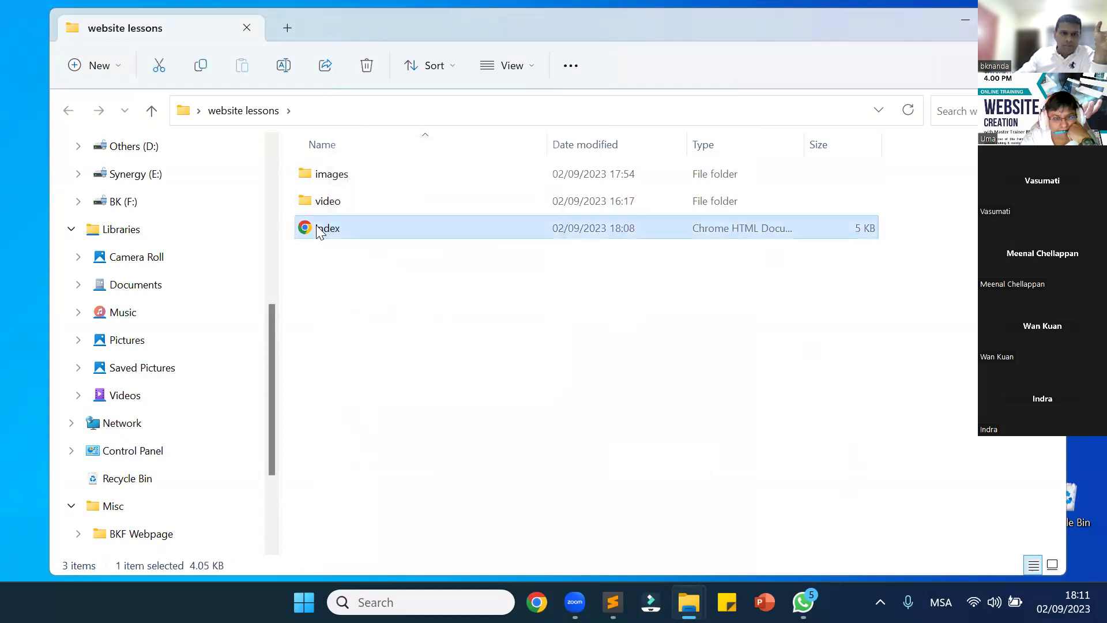
pyautogui.rightClick(318, 231)
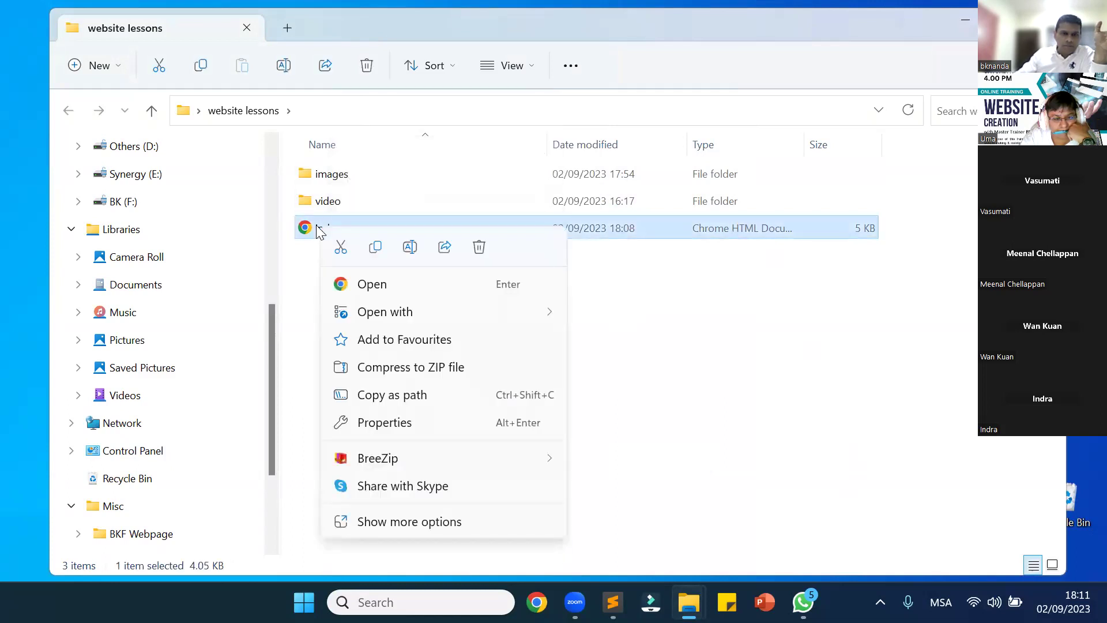
pyautogui.click(384, 423)
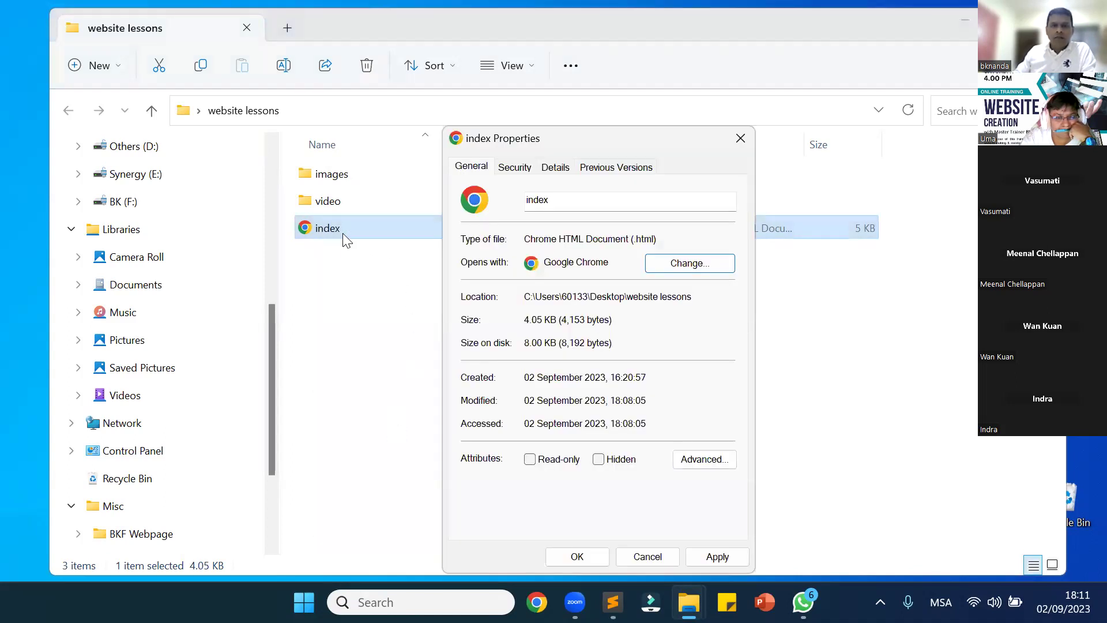
pyautogui.press('Escape')
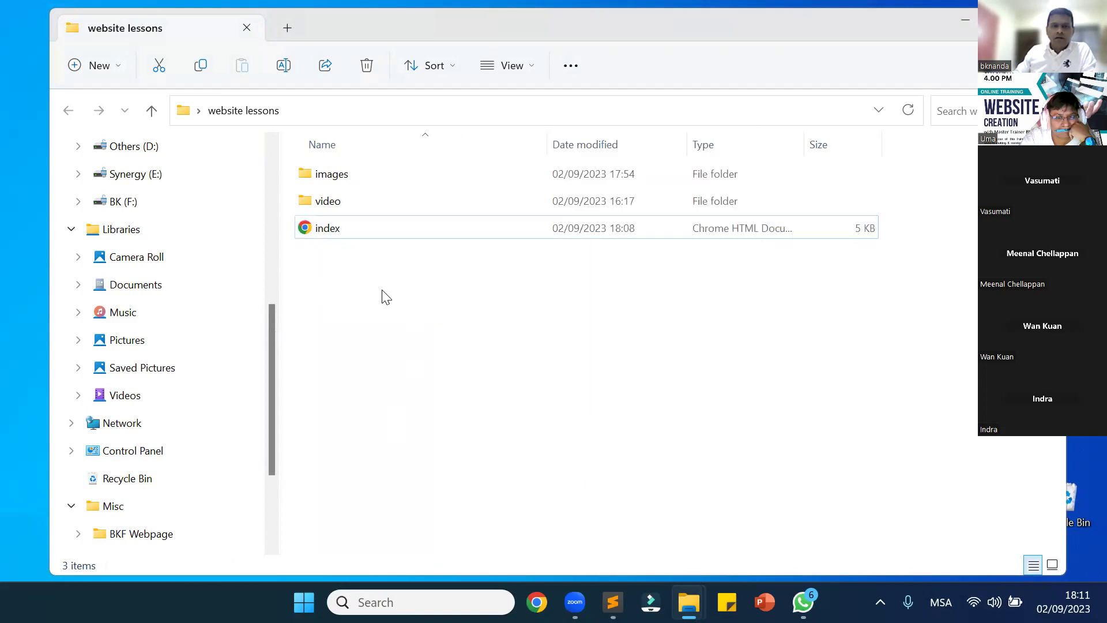
pyautogui.rightClick(342, 233)
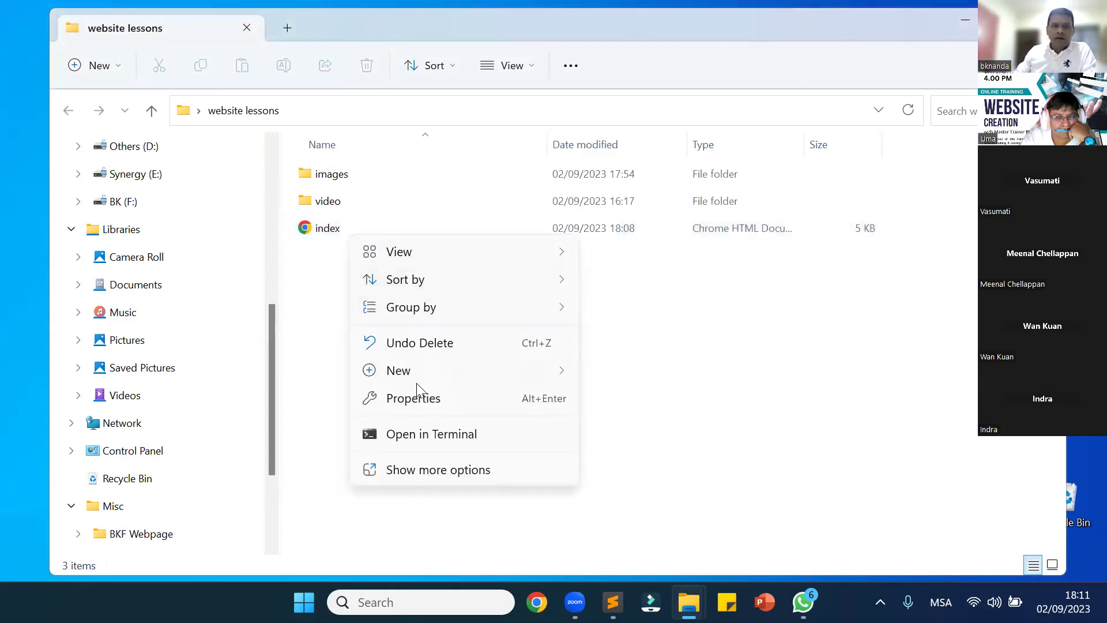
pyautogui.click(420, 401)
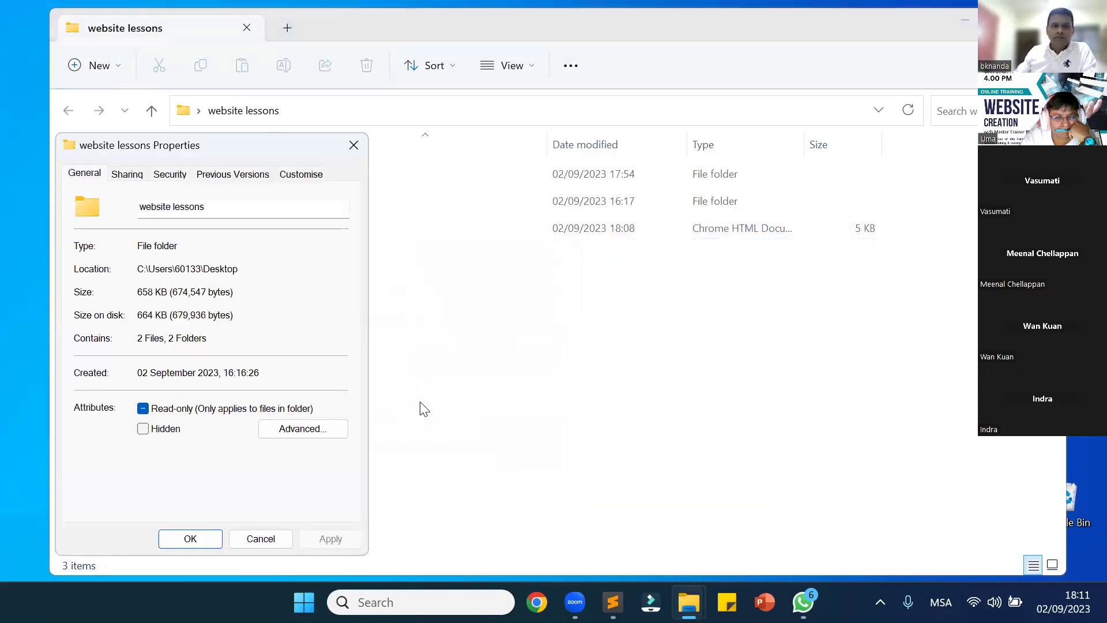
pyautogui.press('Escape')
pyautogui.rightClick(417, 239)
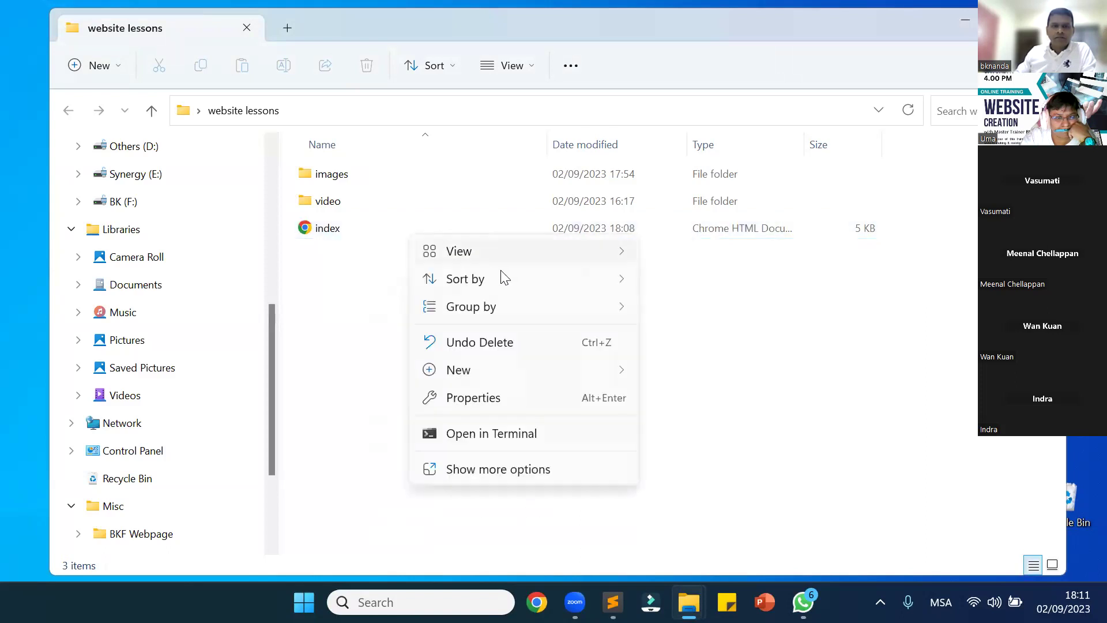
pyautogui.click(522, 400)
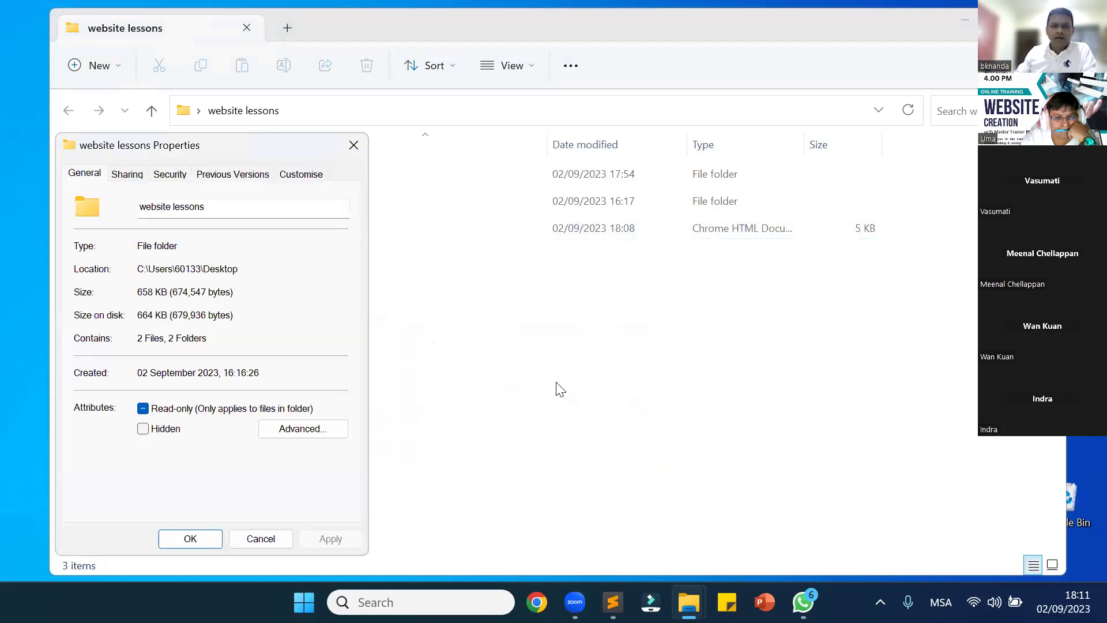
pyautogui.click(353, 145)
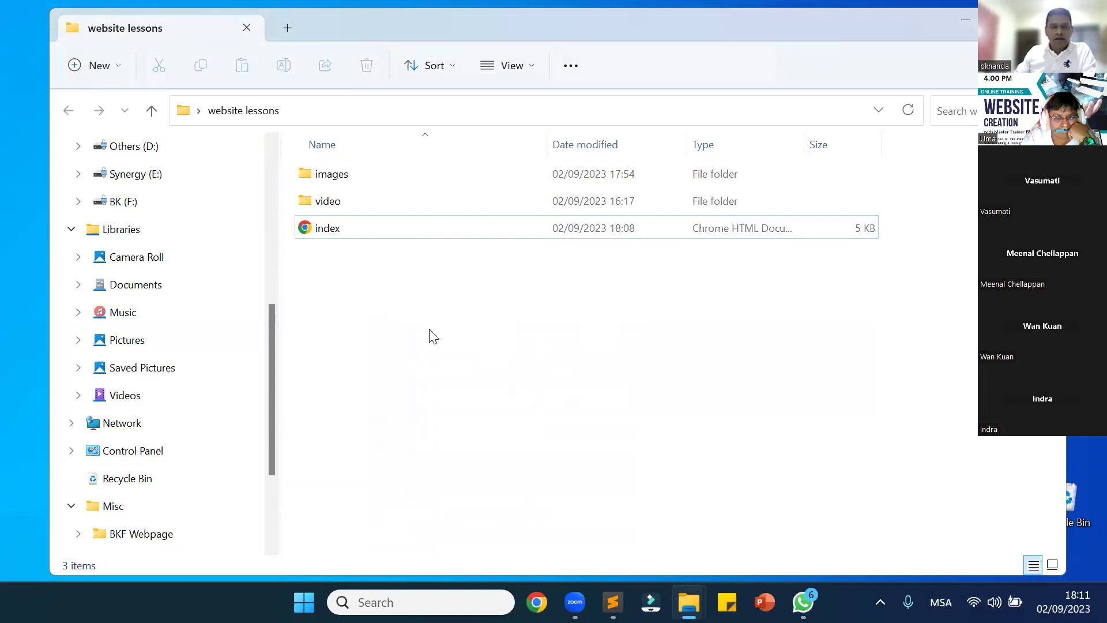
# Close the folder window and the index properties, and return to the start of index.html in Sublime Text
pyautogui.click(151, 112)
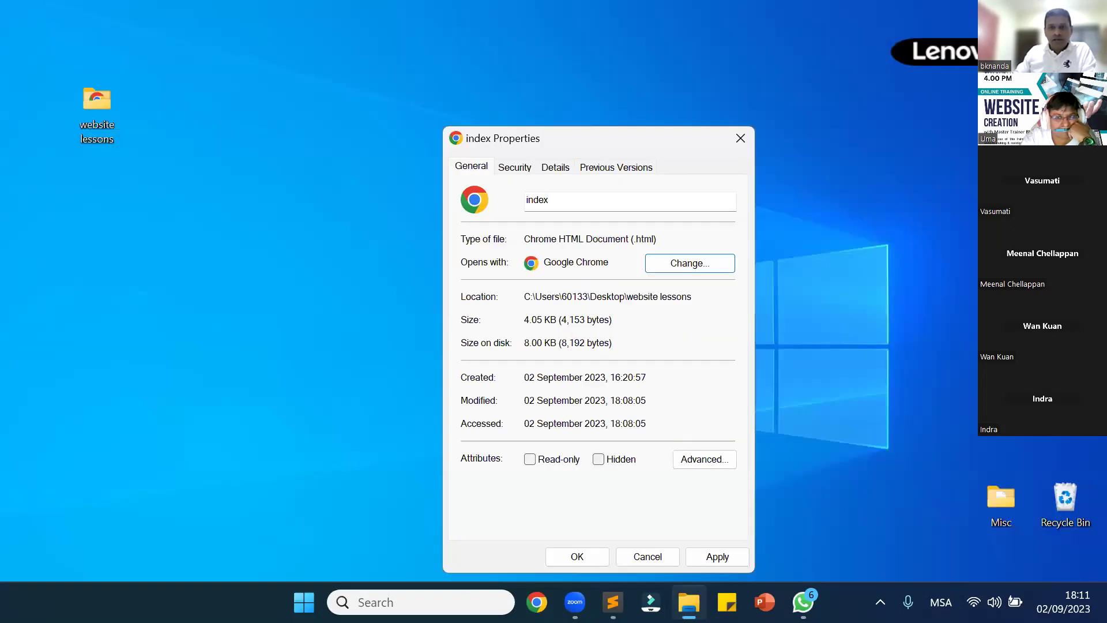
pyautogui.click(746, 140)
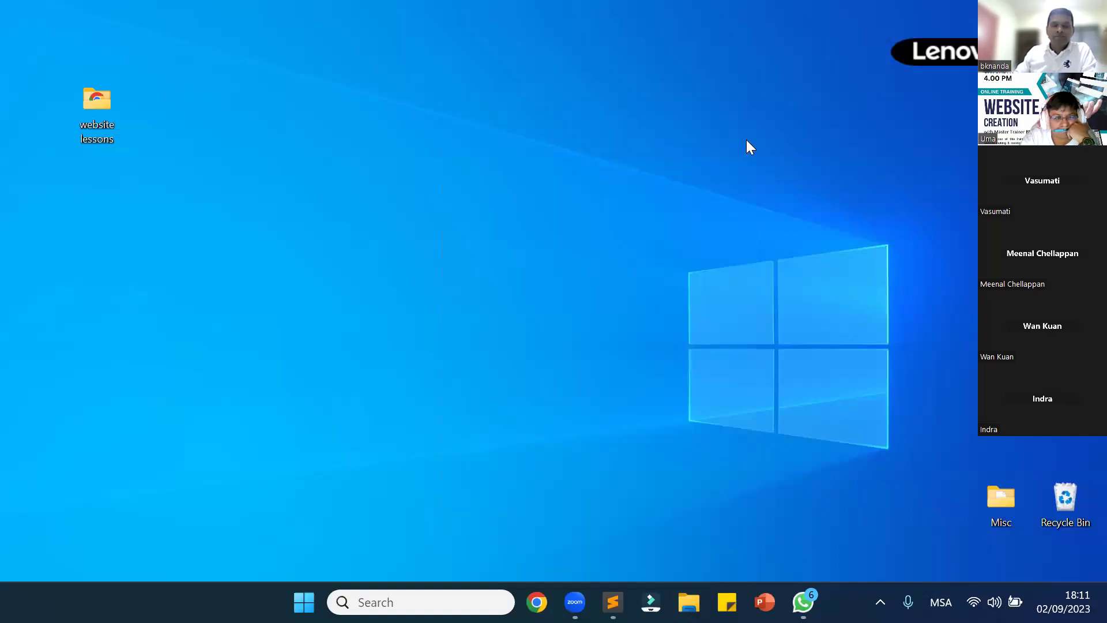
pyautogui.click(613, 602)
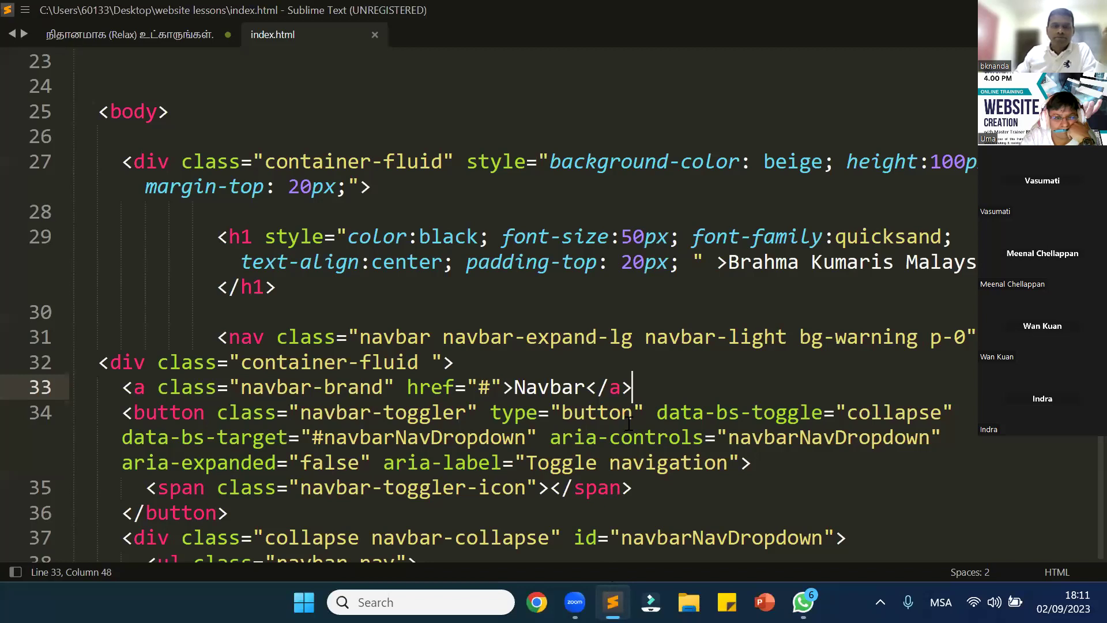
pyautogui.scroll(2, 628, 424)
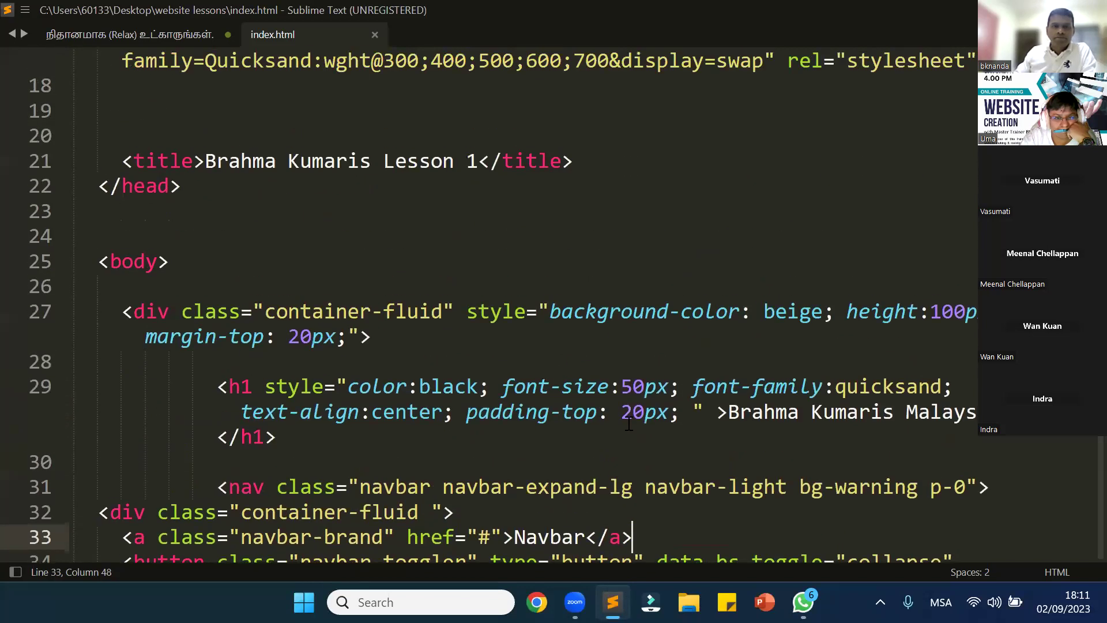
pyautogui.scroll(2, 630, 424)
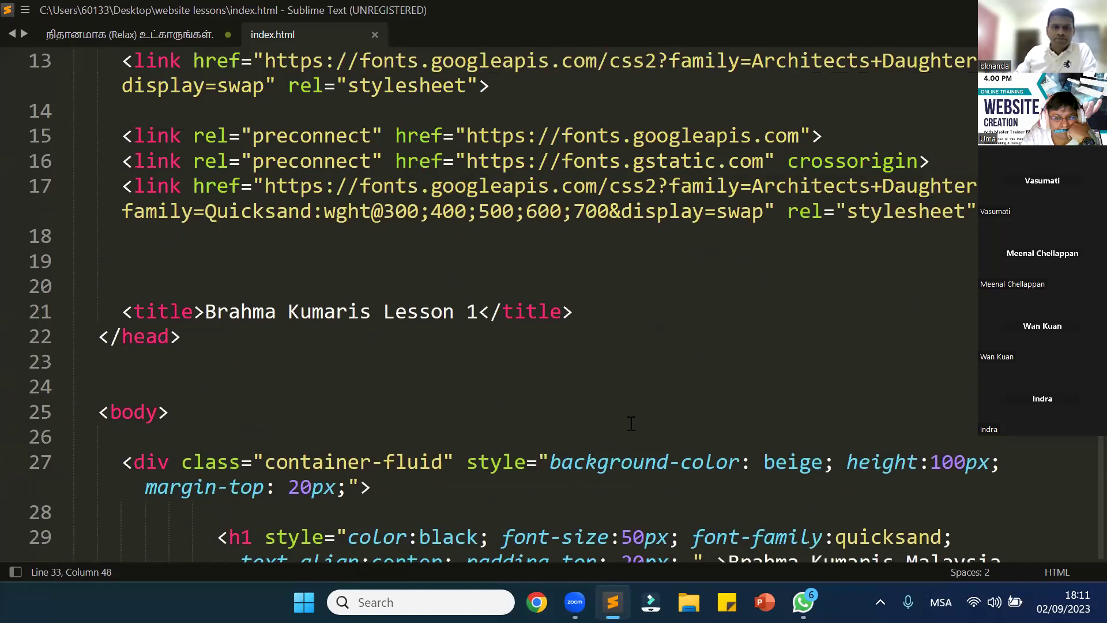
pyautogui.scroll(5, 631, 424)
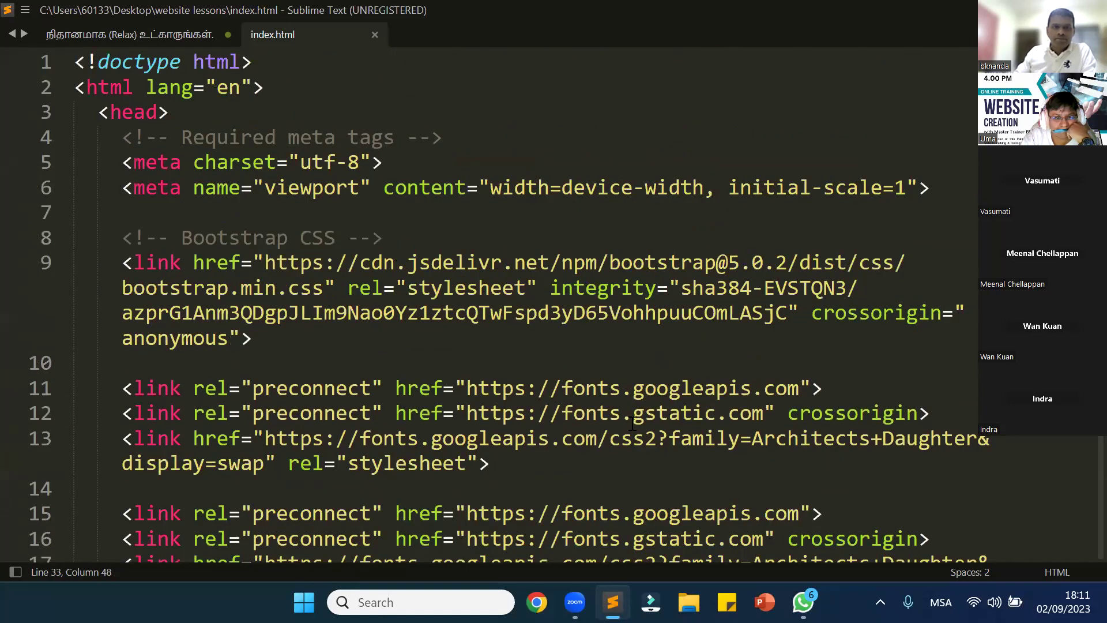
# Create a new file and begin saving it in the website lessons folder under the name index2.html
pyautogui.hotkey('ctrl', 'n')
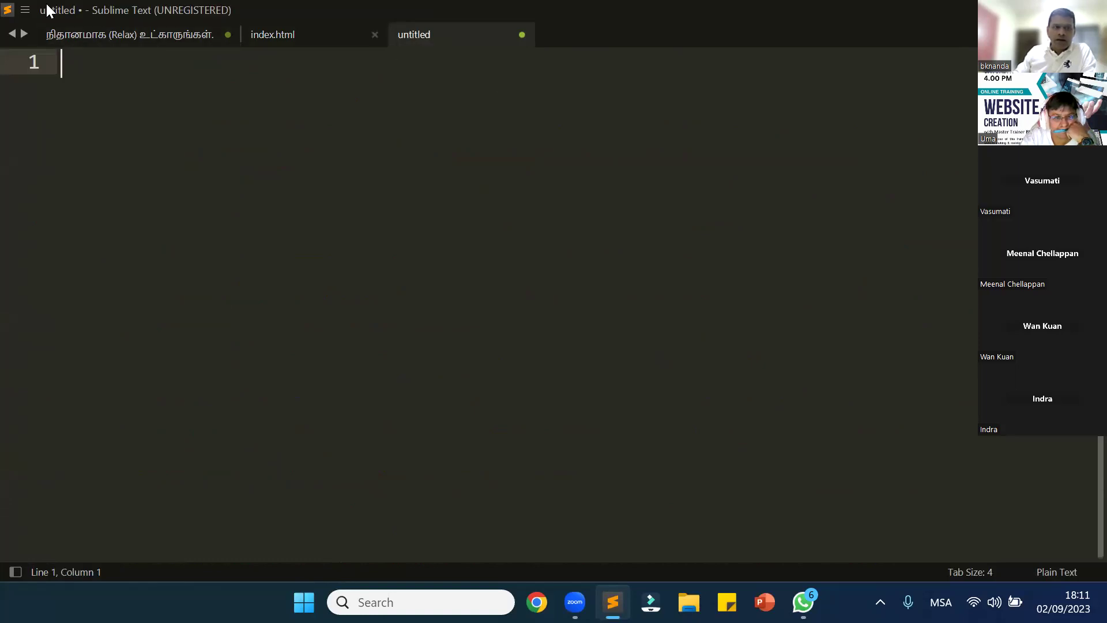
pyautogui.click(25, 10)
pyautogui.moveTo(51, 34)
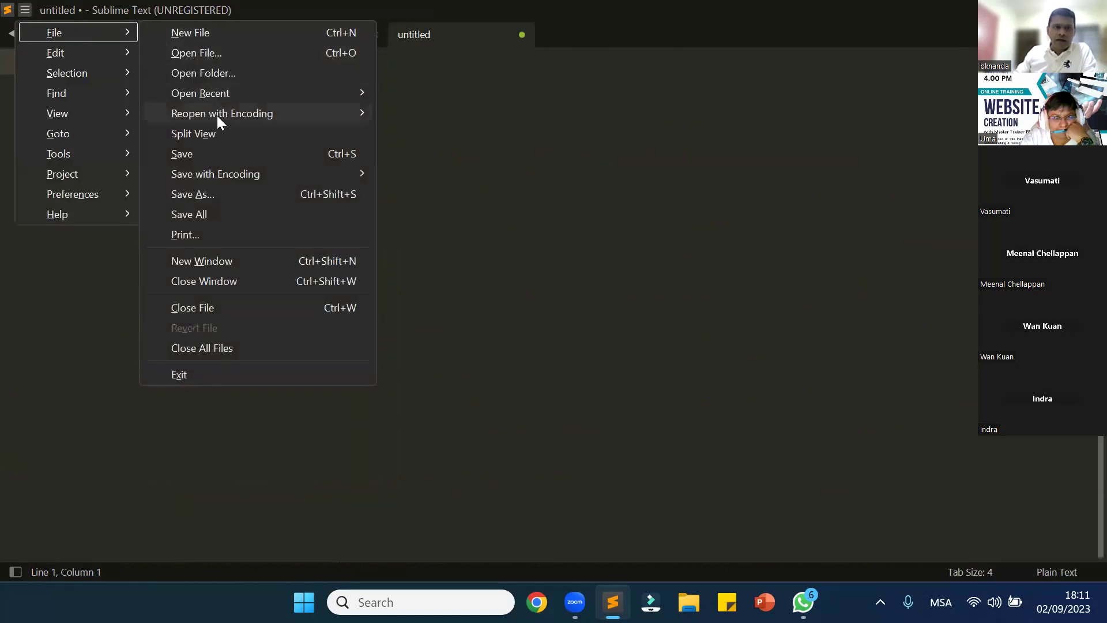
pyautogui.click(219, 192)
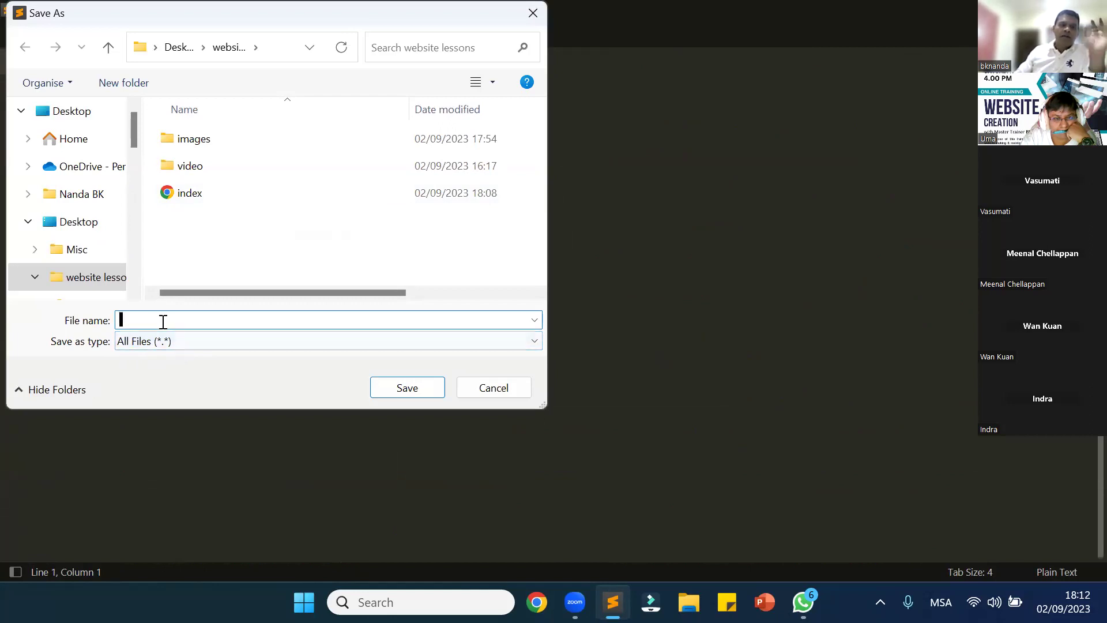
pyautogui.write('inde')
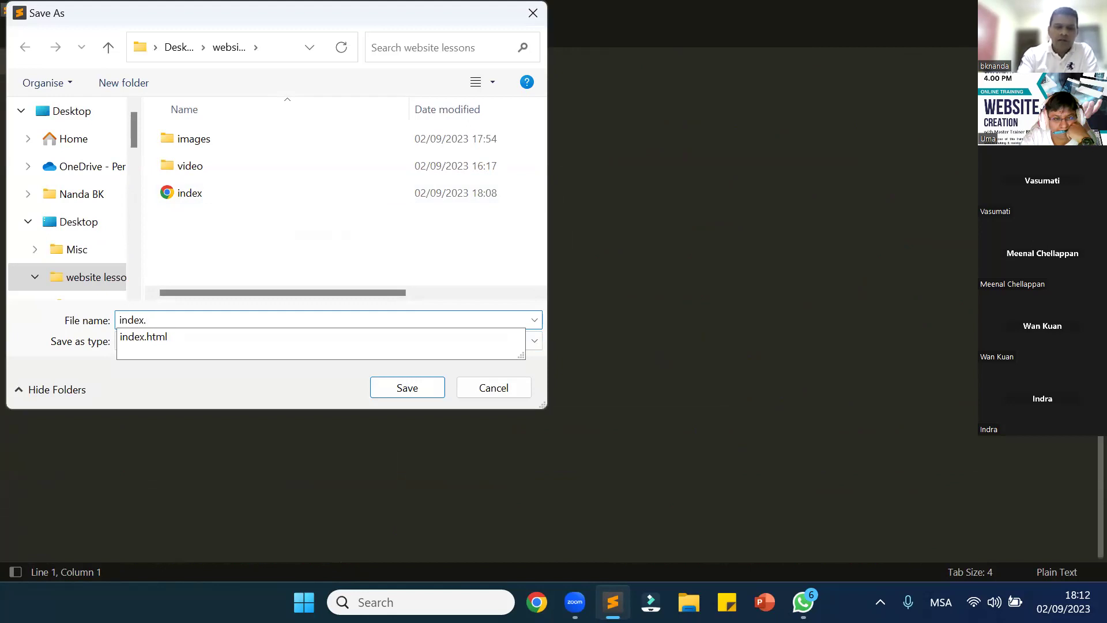
pyautogui.write('x2')
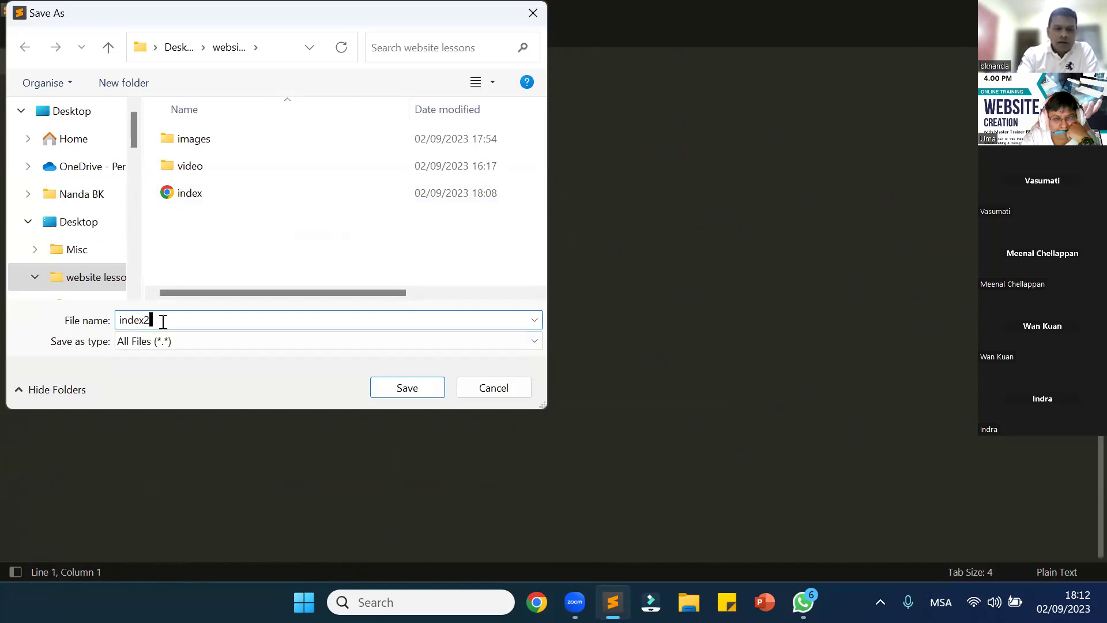
pyautogui.write('.htm')
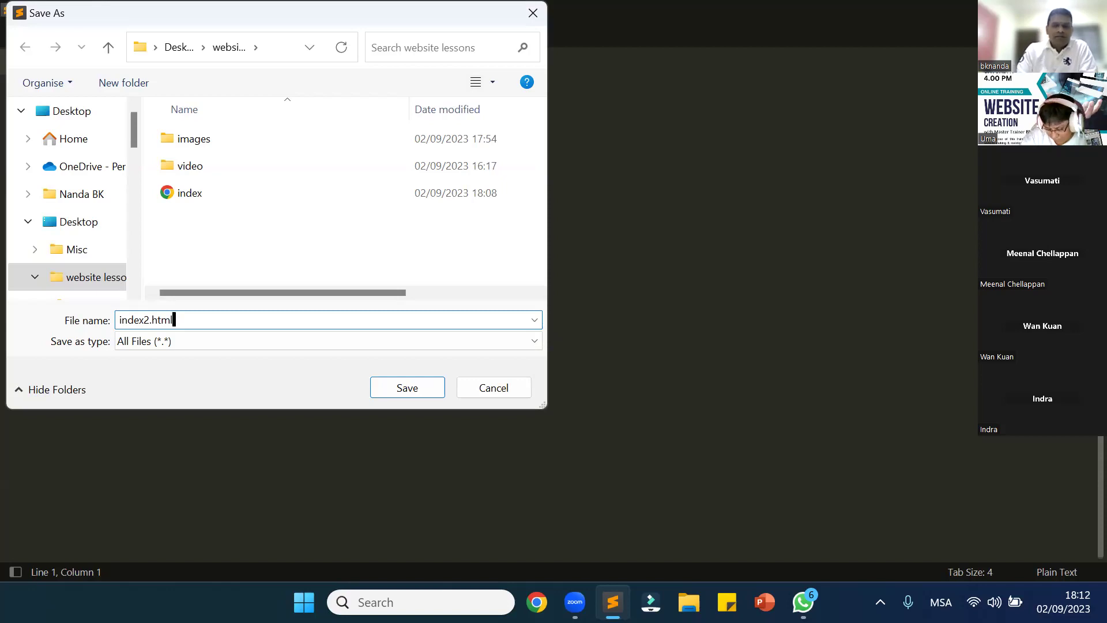
# Change the save name to index.html, choose HTML as the file type, and cancel the save
pyautogui.click(150, 320)
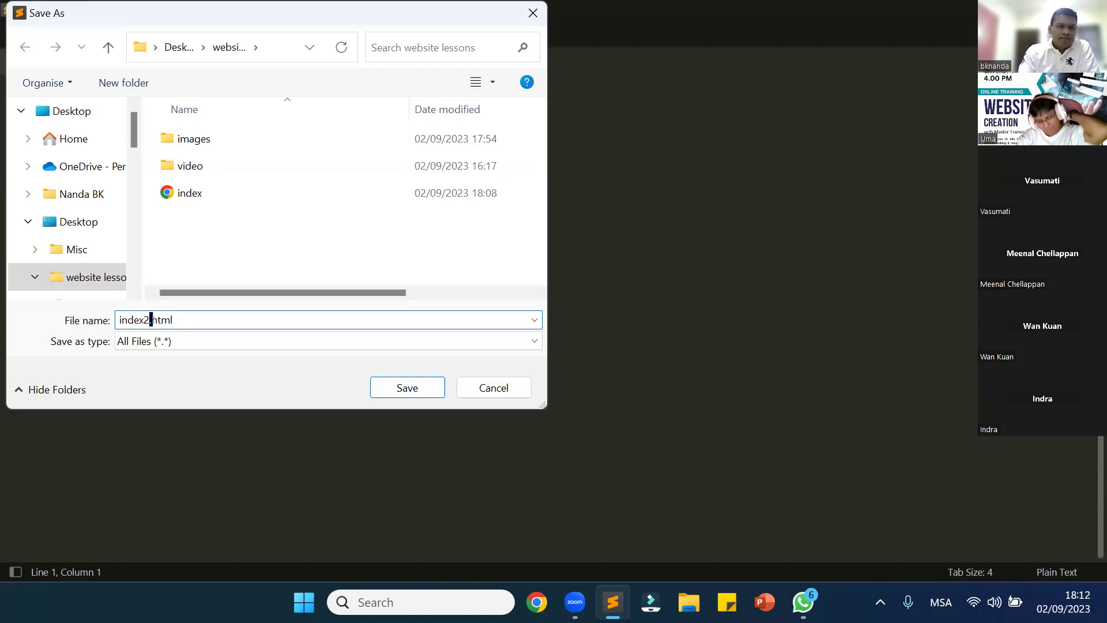
pyautogui.press('BackSpace')
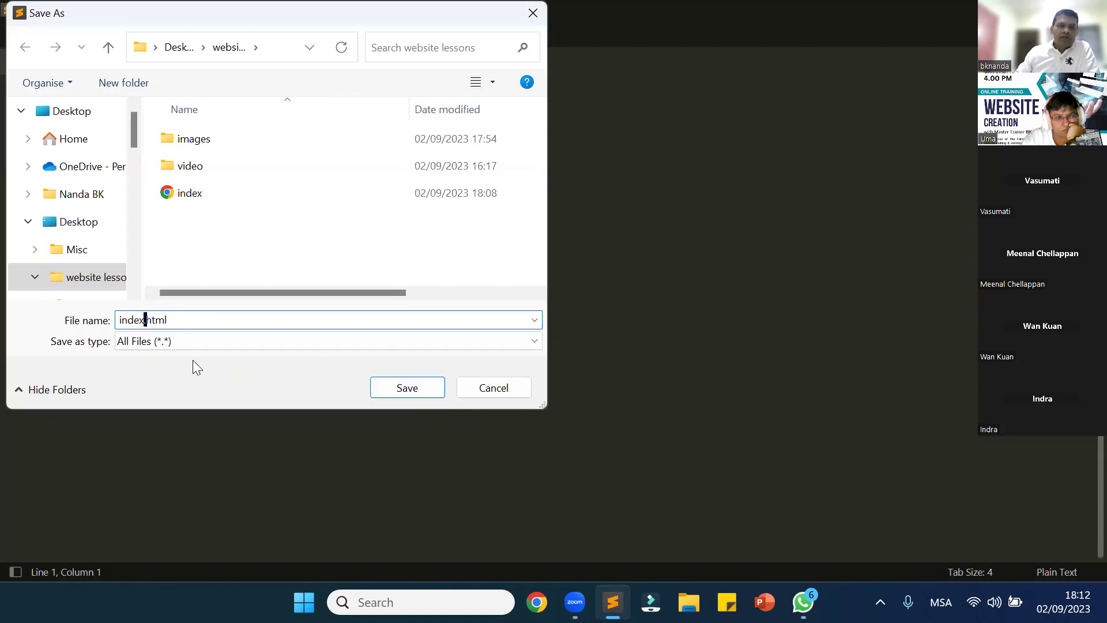
pyautogui.click(181, 319)
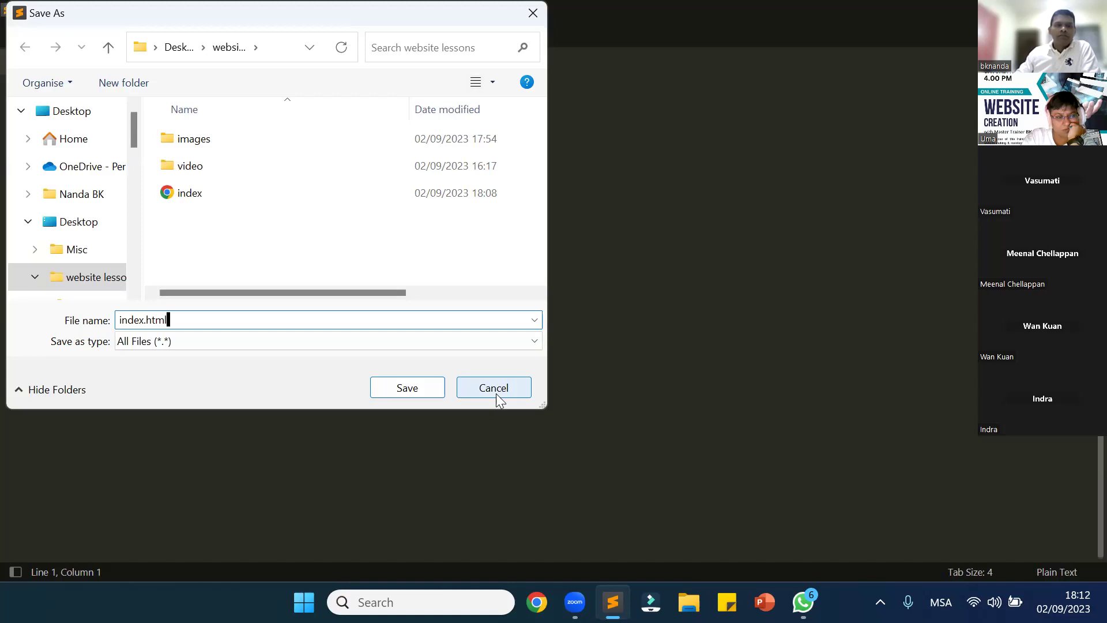
pyautogui.click(293, 342)
pyautogui.scroll(-2, 306, 341)
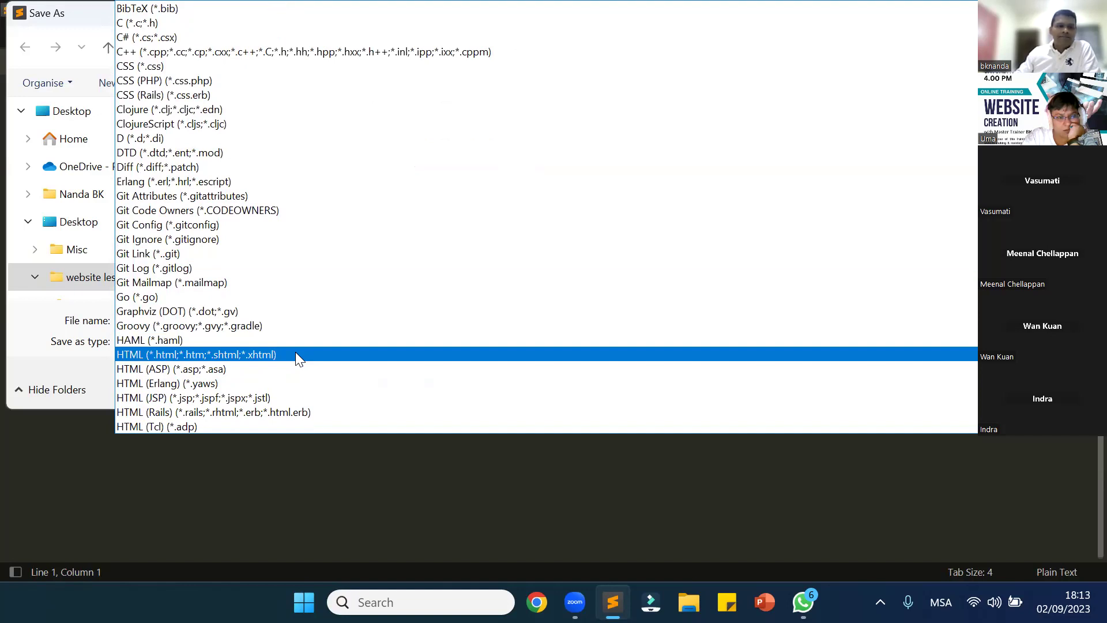
pyautogui.click(296, 355)
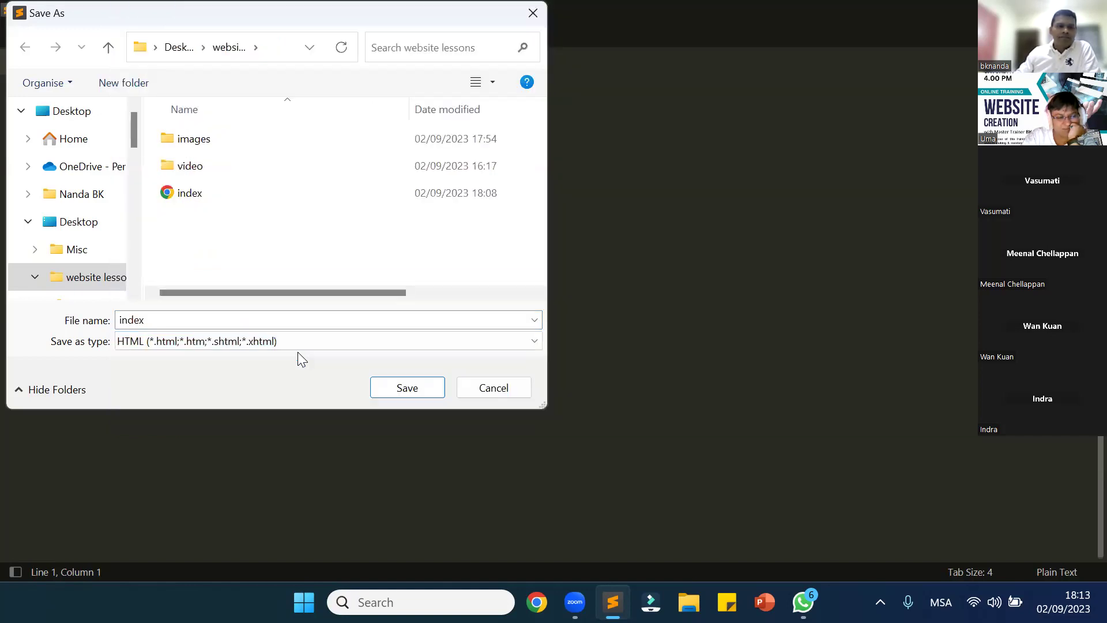
pyautogui.doubleClick(179, 319)
pyautogui.click(181, 318)
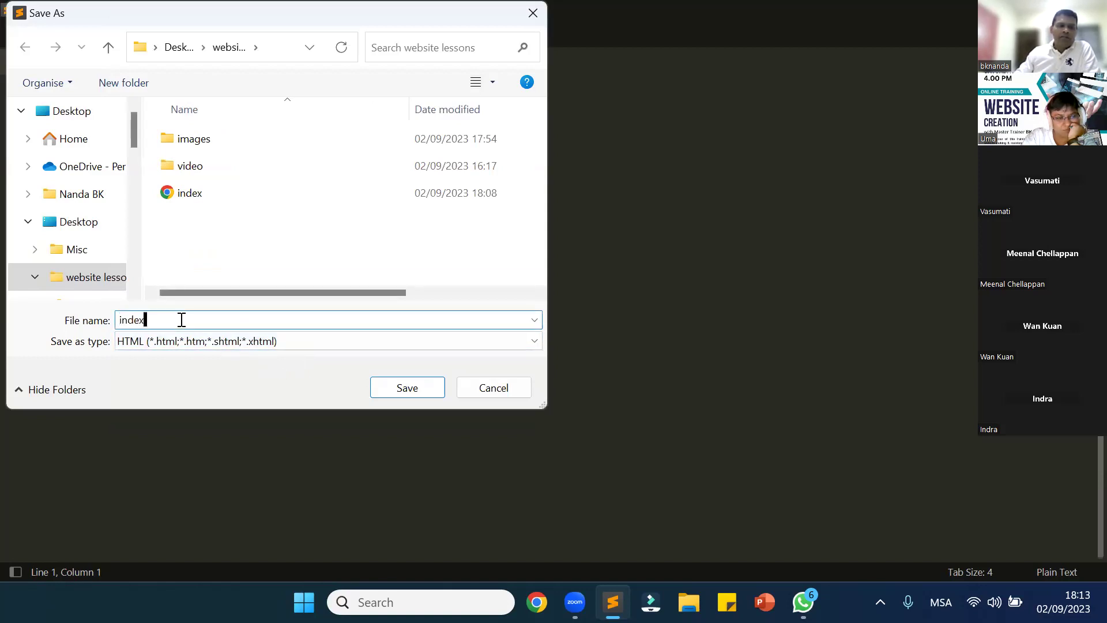
pyautogui.write('.html')
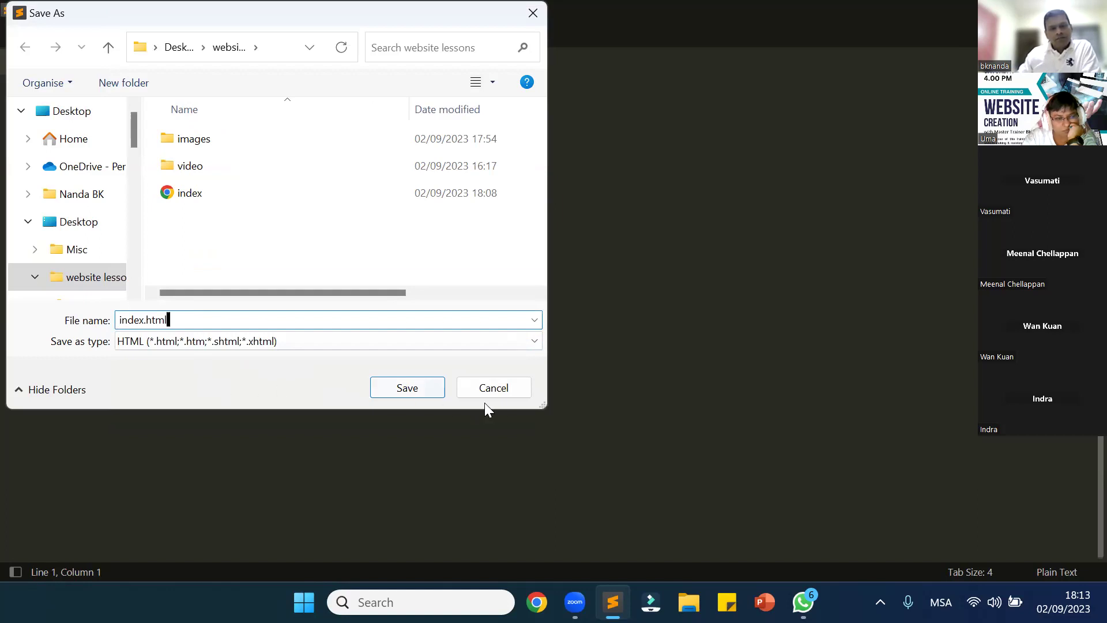
pyautogui.click(512, 387)
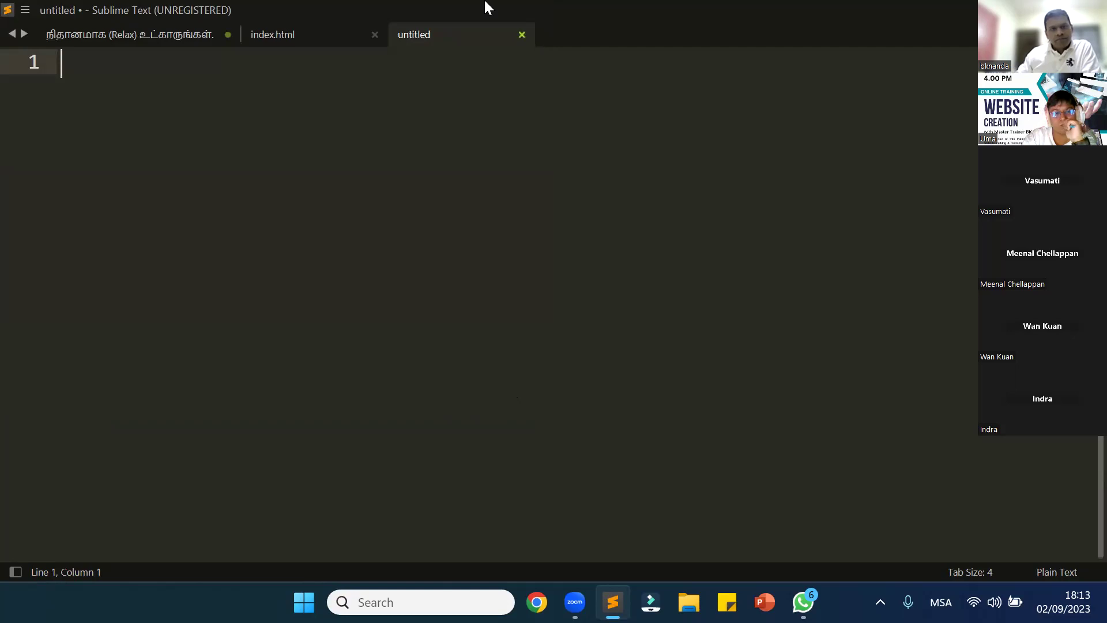
# Close the untitled file and index.html
pyautogui.hotkey('ctrl', 'w')
pyautogui.click(593, 114)
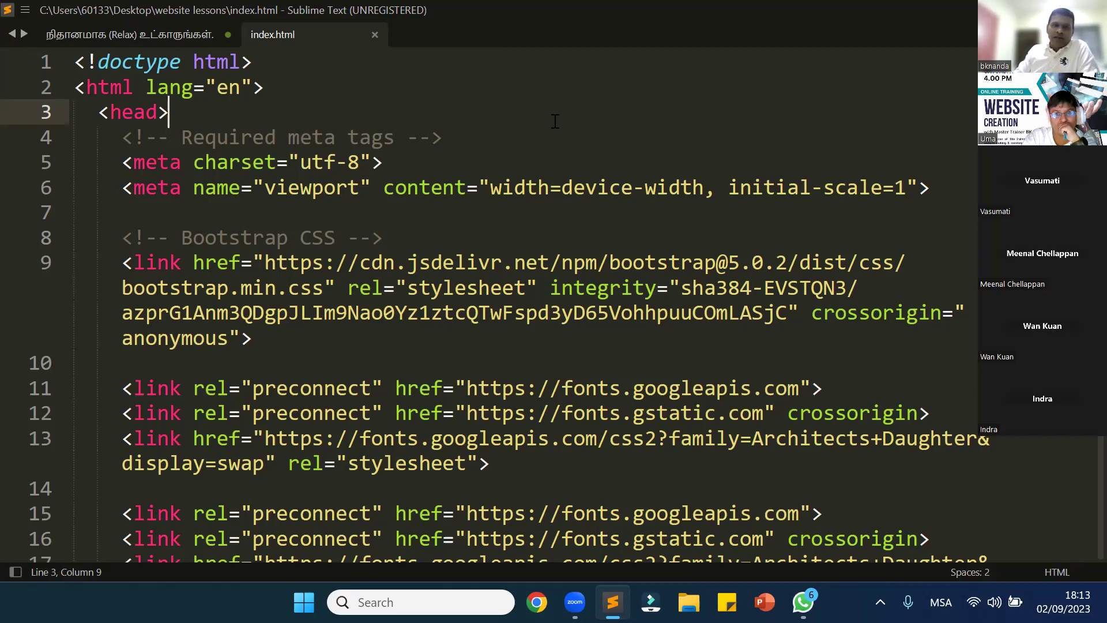
pyautogui.press('Down')
pyautogui.press('End')
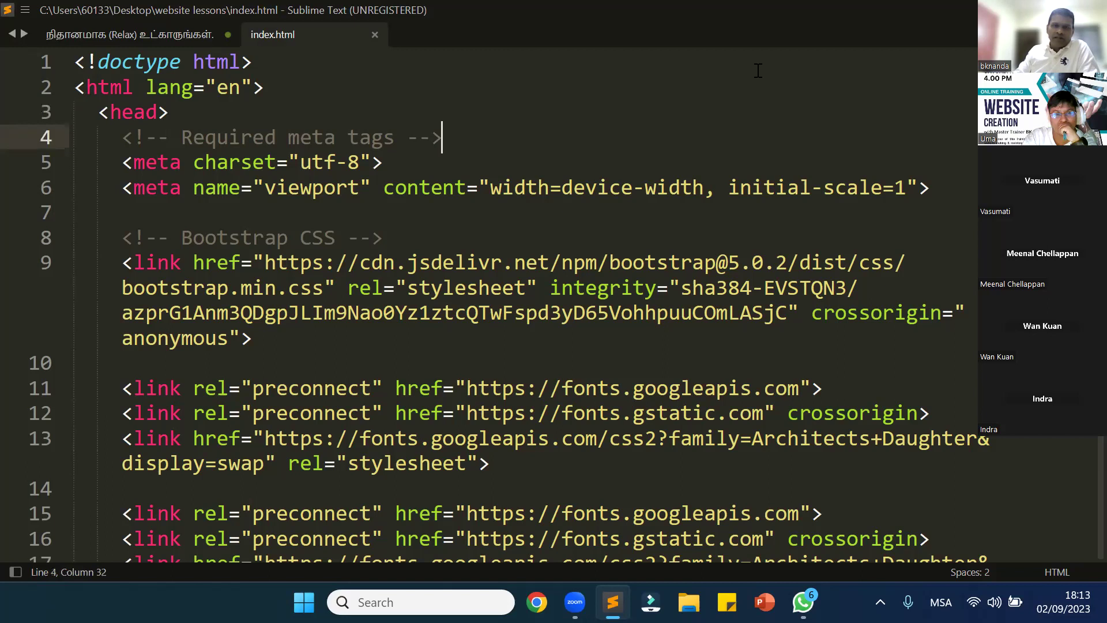
pyautogui.hotkey('ctrl', 'w')
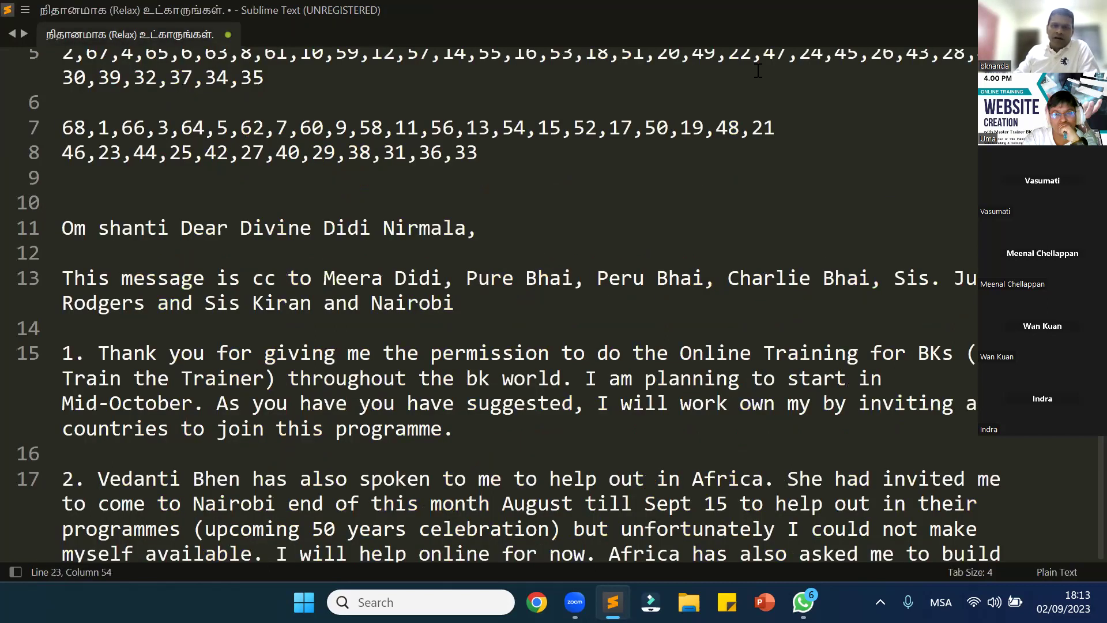
# Create a new empty file and shrink the Sublime Text window to uncover the website lessons folder on the desktop
pyautogui.scroll(2, 625, 92)
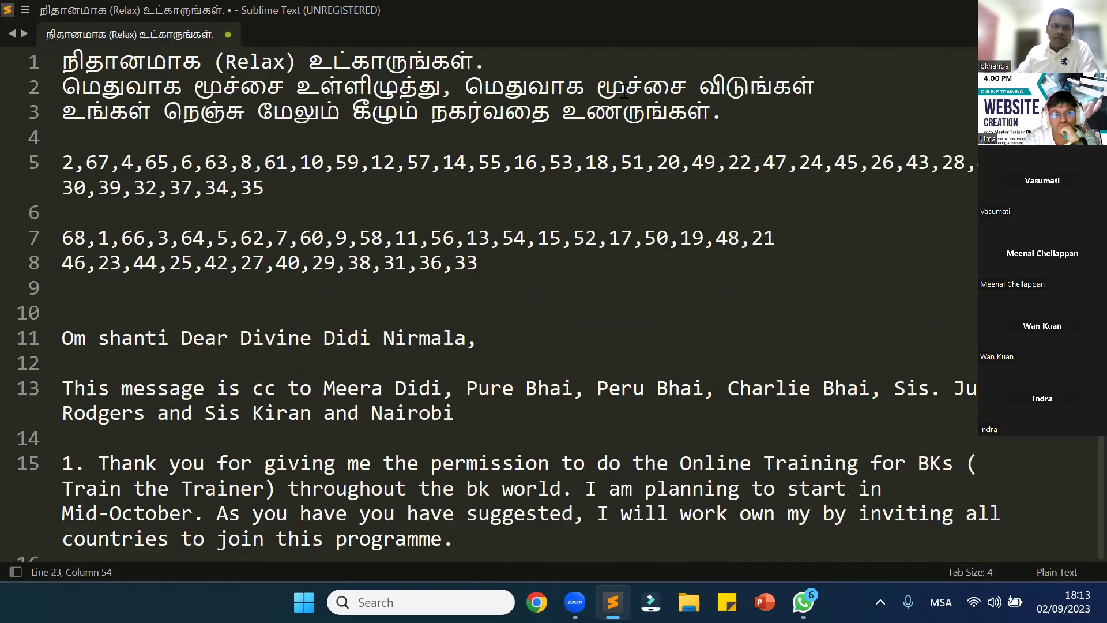
pyautogui.hotkey('ctrl', 'n')
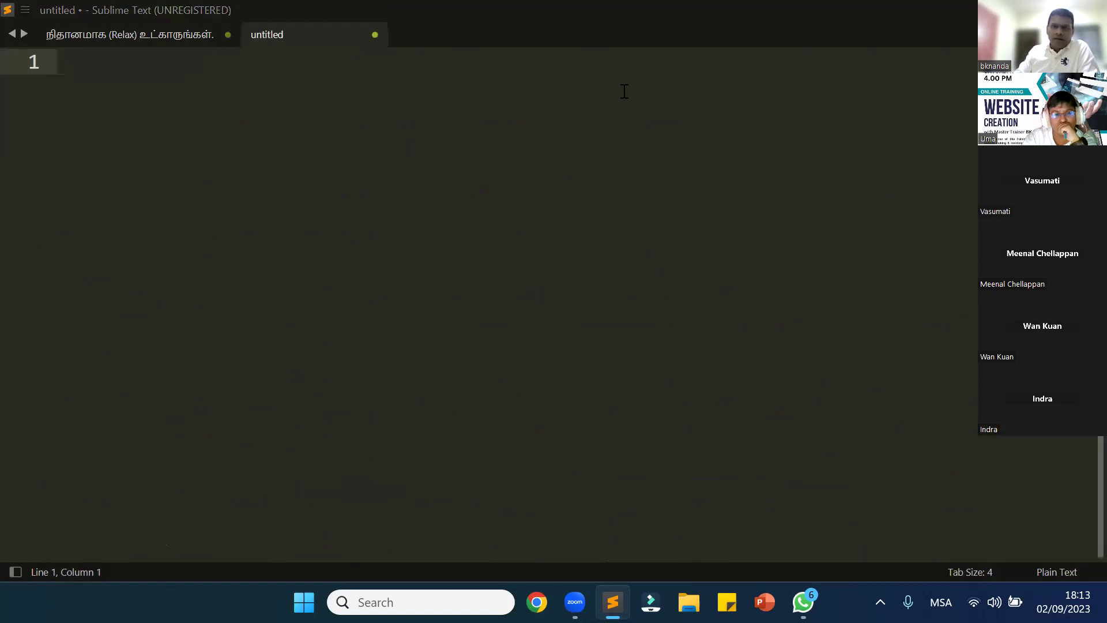
pyautogui.press('super+Down')
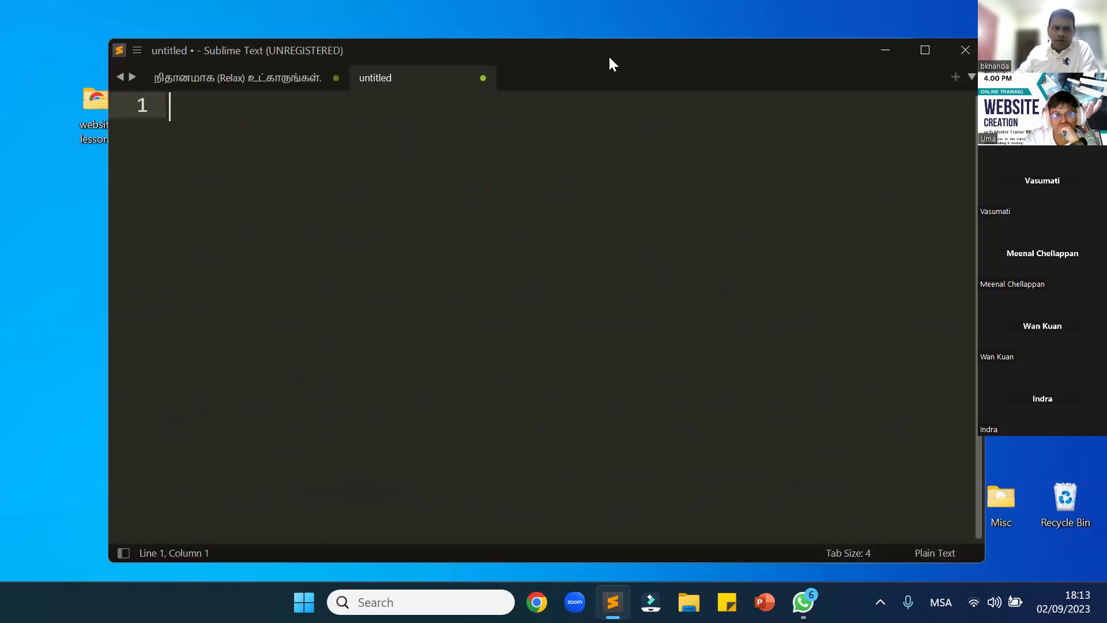
pyautogui.moveTo(609, 61); pyautogui.dragTo(652, 52)
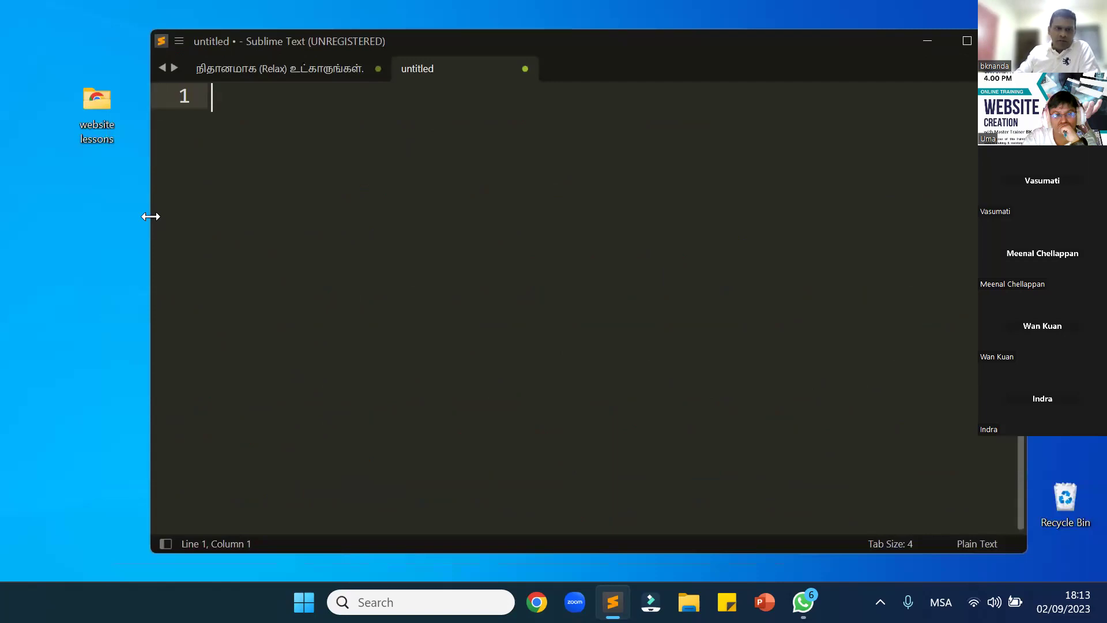
pyautogui.moveTo(150, 216); pyautogui.dragTo(392, 225)
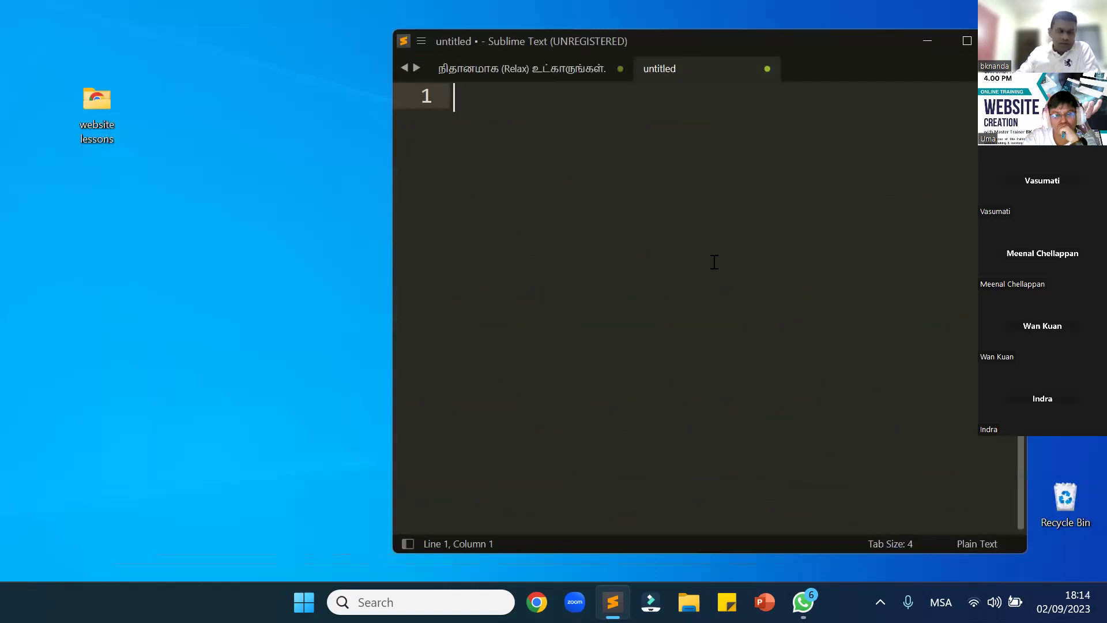
# View the contents of the website lessons folder and close its window
pyautogui.click(93, 106)
pyautogui.doubleClick(94, 107)
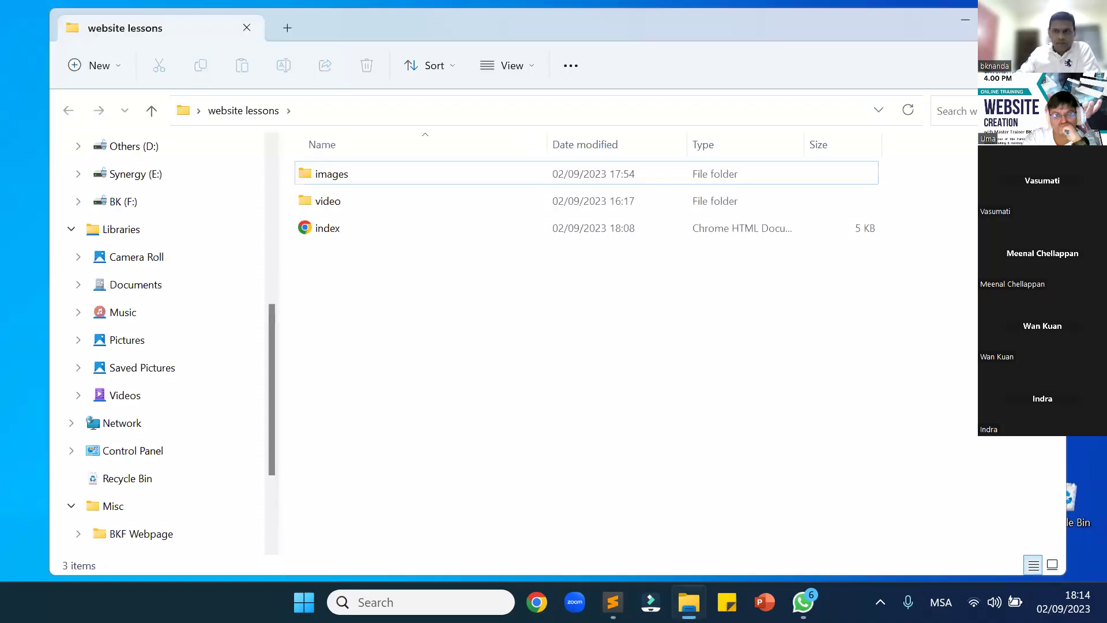
pyautogui.hotkey('alt', 'F4')
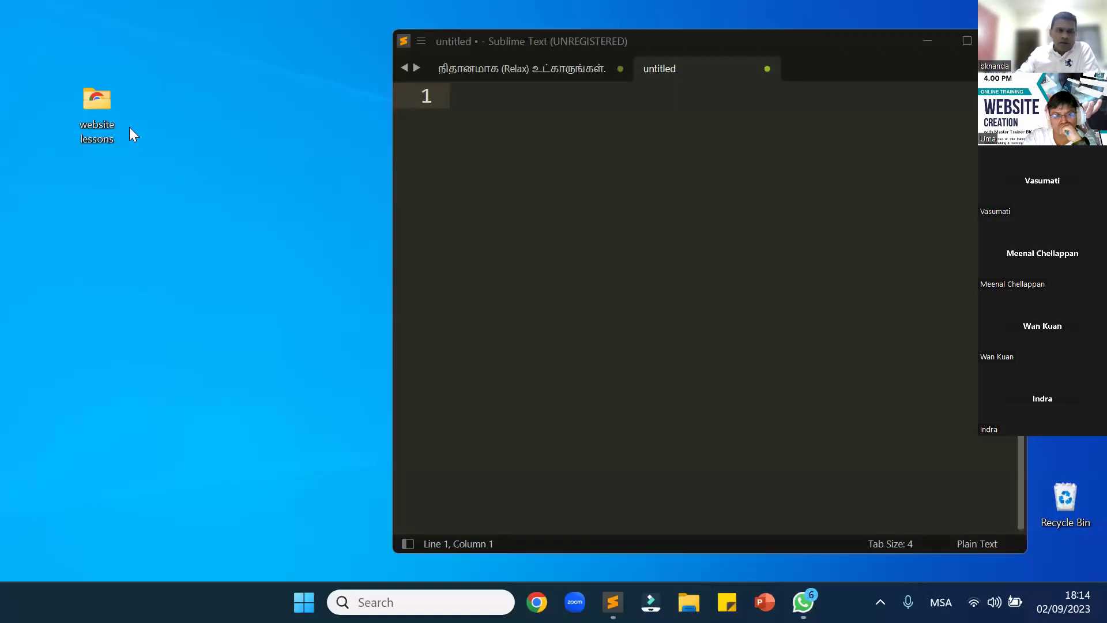
# Reopen the website lessons folder and arrange its resized window beside the Sublime Text window
pyautogui.doubleClick(102, 107)
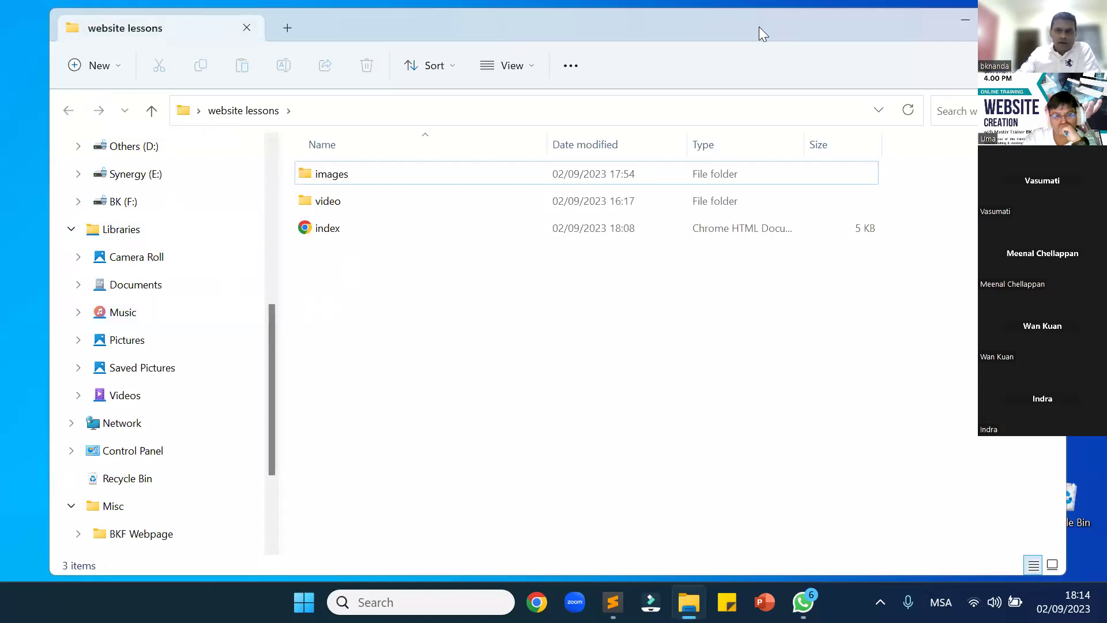
pyautogui.moveTo(759, 26); pyautogui.dragTo(597, 29)
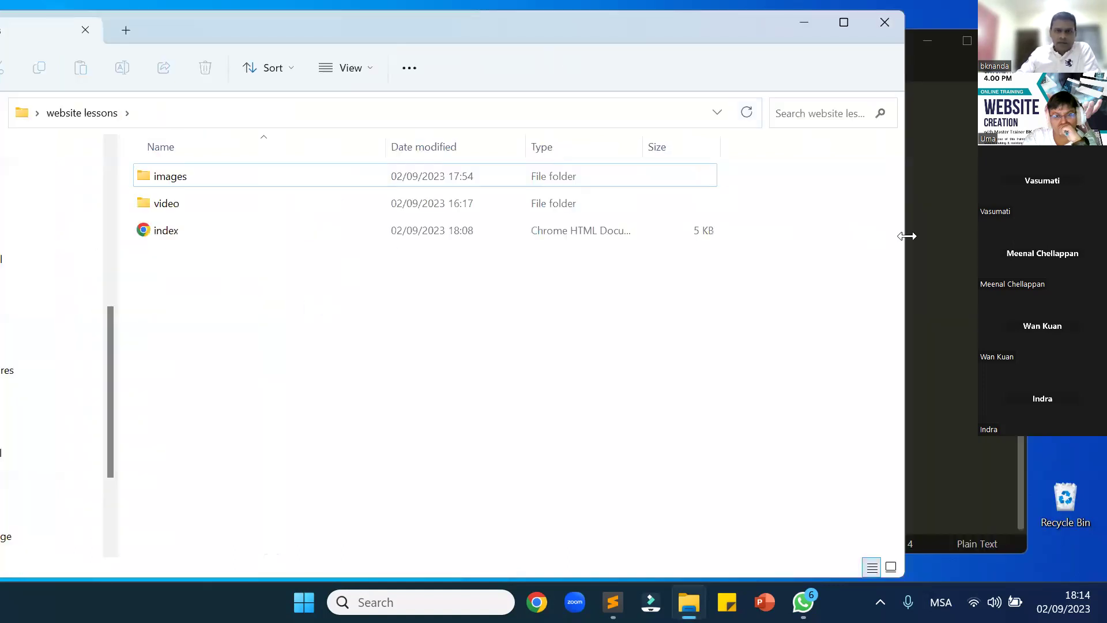
pyautogui.moveTo(906, 236); pyautogui.dragTo(579, 234)
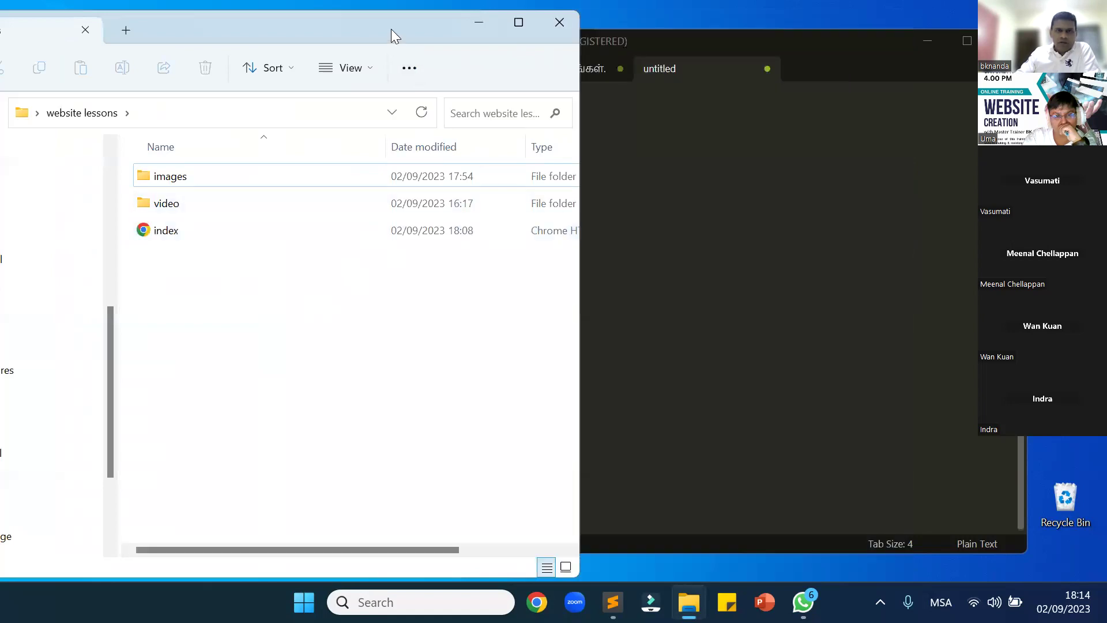
pyautogui.moveTo(394, 28); pyautogui.dragTo(436, 27)
pyautogui.click(681, 41)
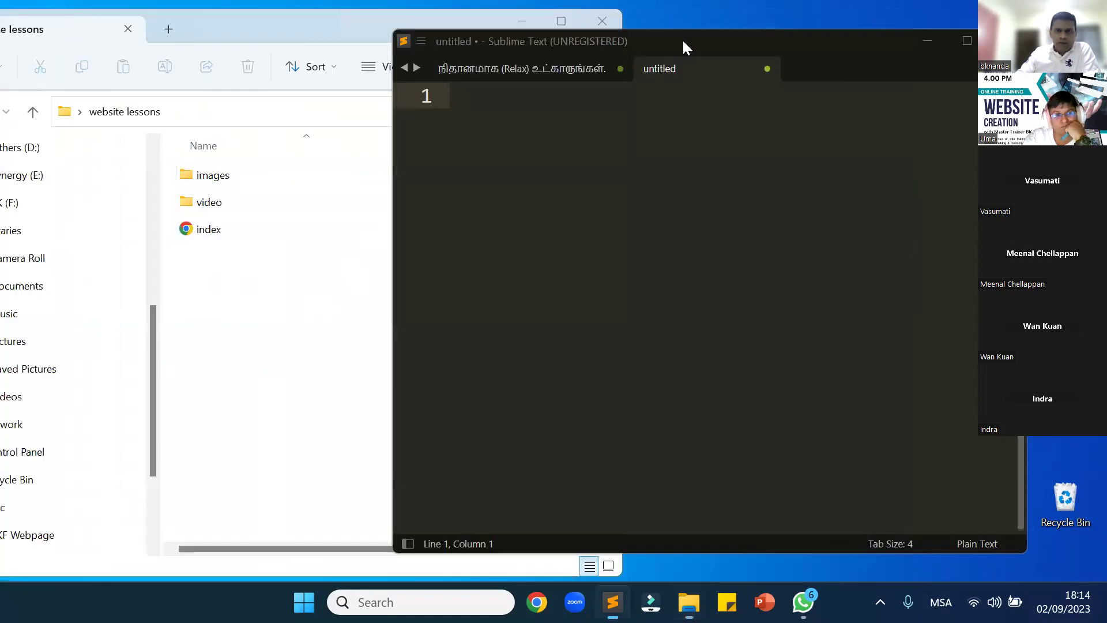
pyautogui.moveTo(683, 39); pyautogui.dragTo(759, 38)
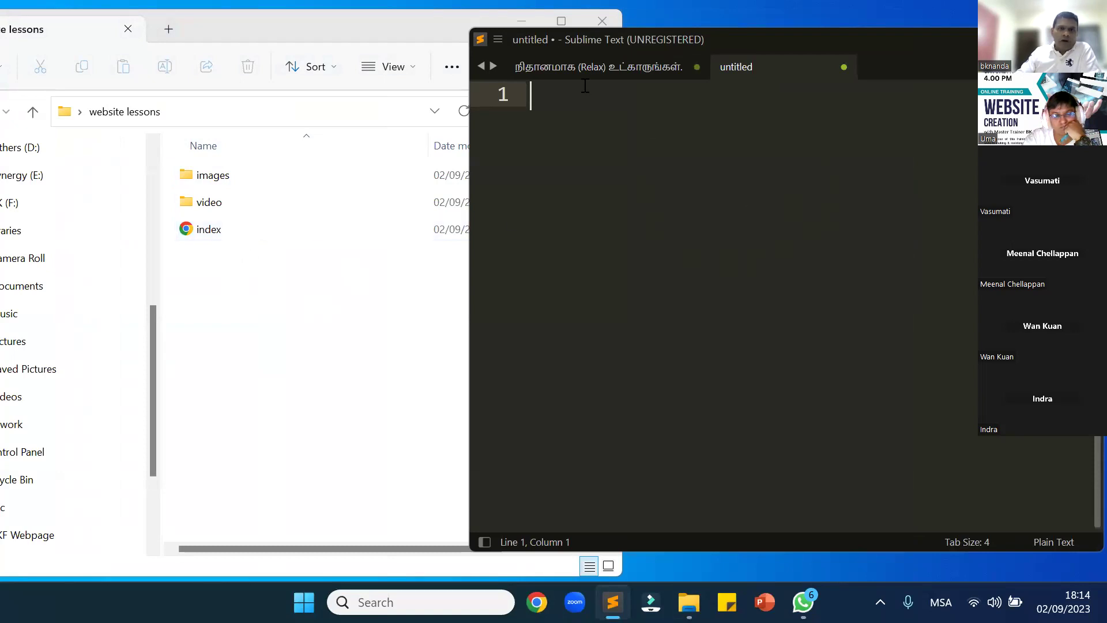
# Close the website lessons folder window and move Sublime Text closer to the desktop folder
pyautogui.click(498, 41)
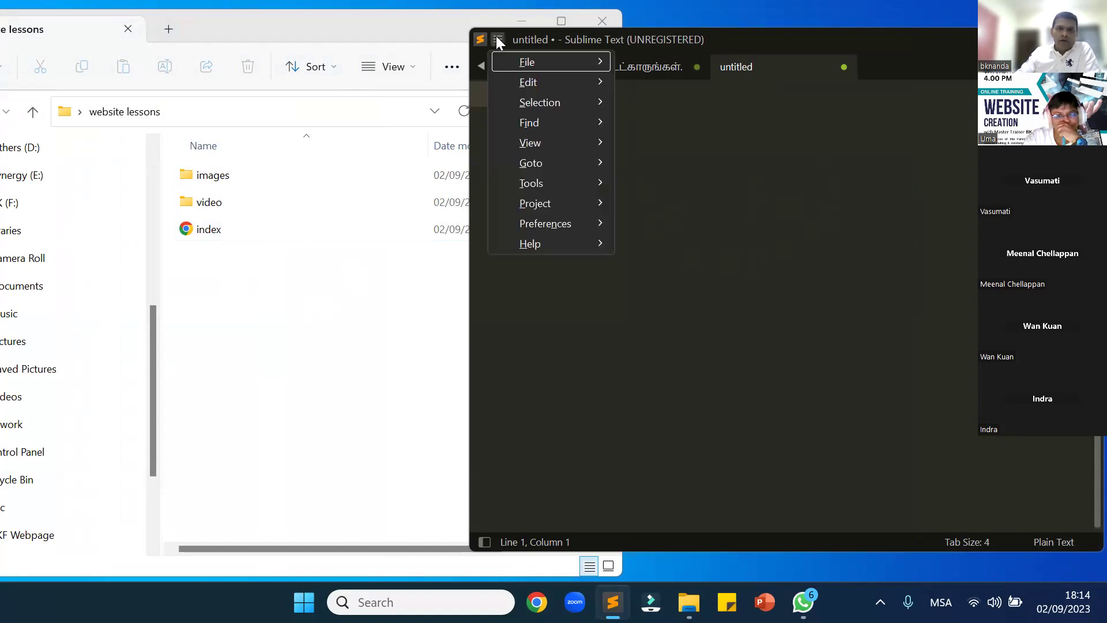
pyautogui.click(328, 233)
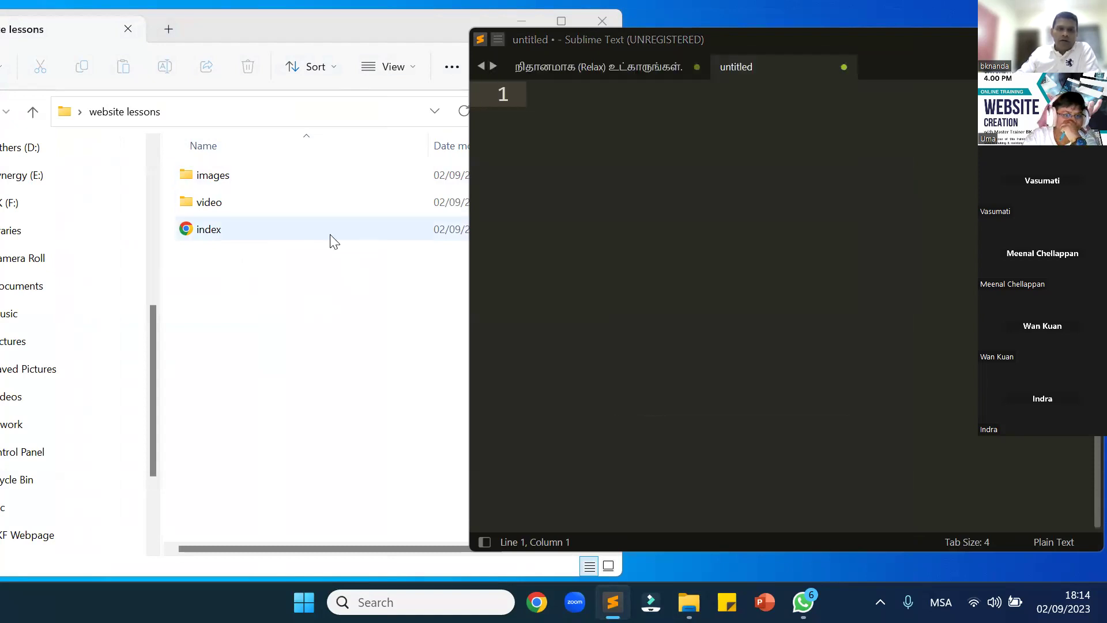
pyautogui.click(601, 26)
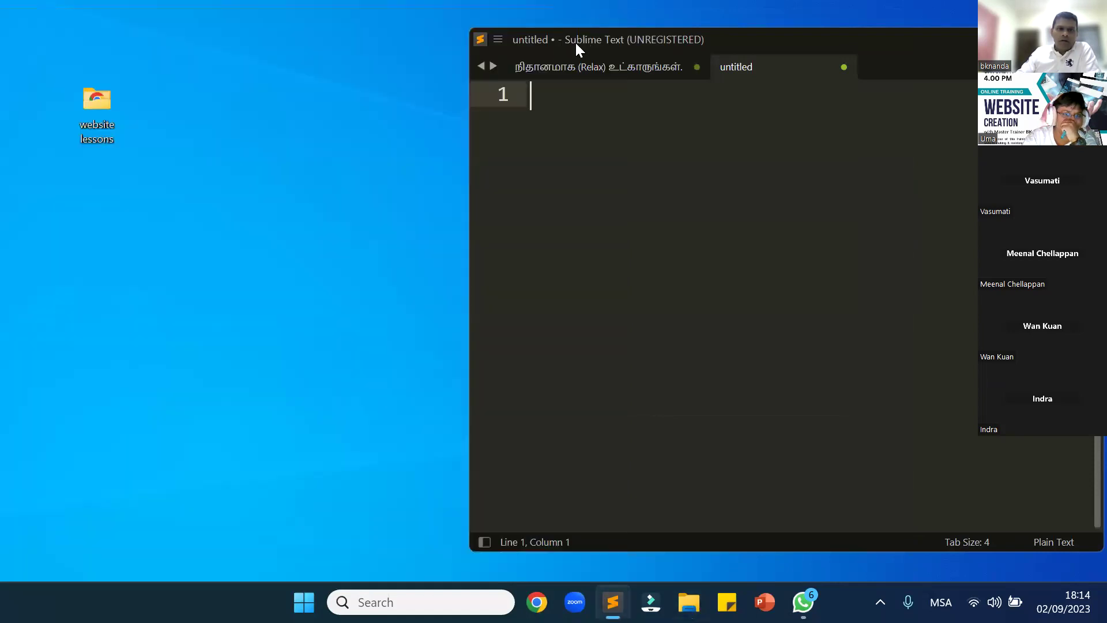
pyautogui.moveTo(576, 43); pyautogui.dragTo(433, 46)
pyautogui.click(81, 135)
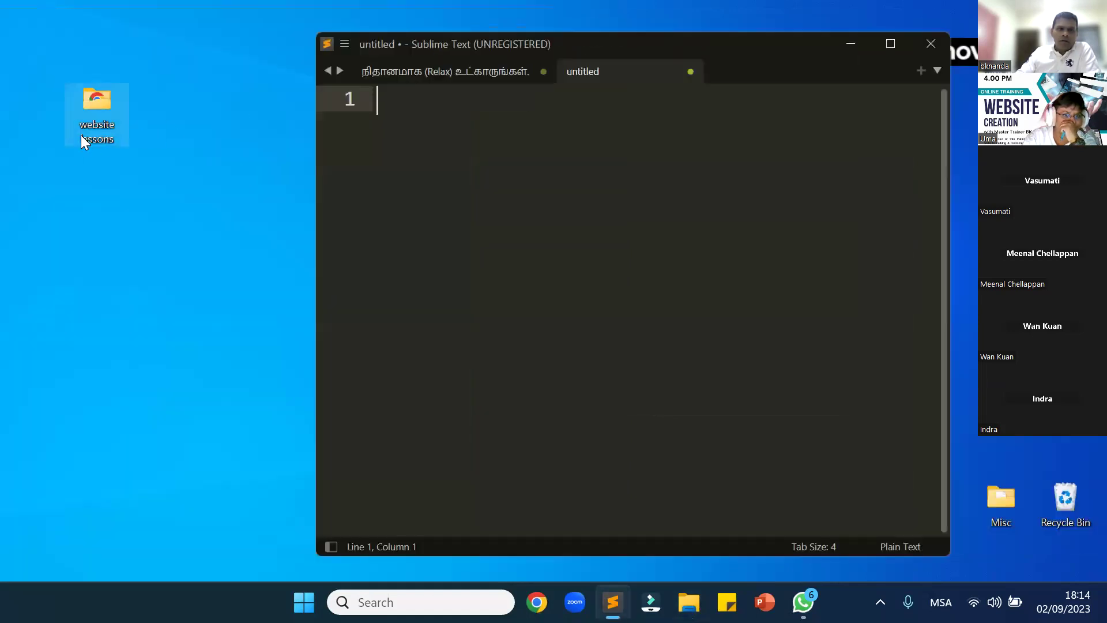
pyautogui.rightClick(81, 135)
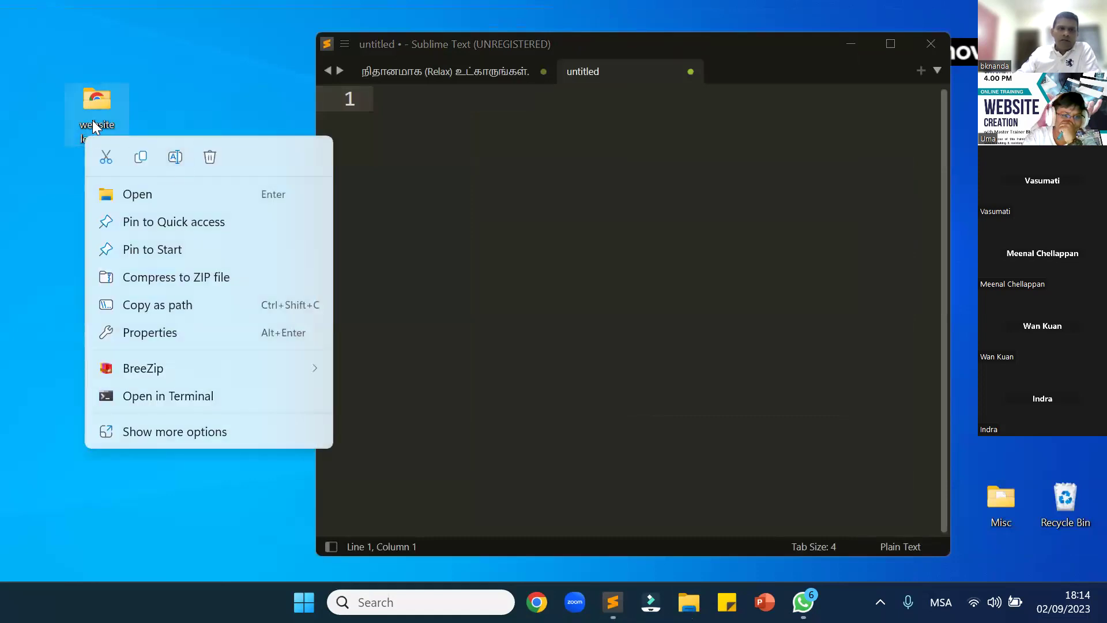
pyautogui.click(90, 126)
pyautogui.rightClick(90, 126)
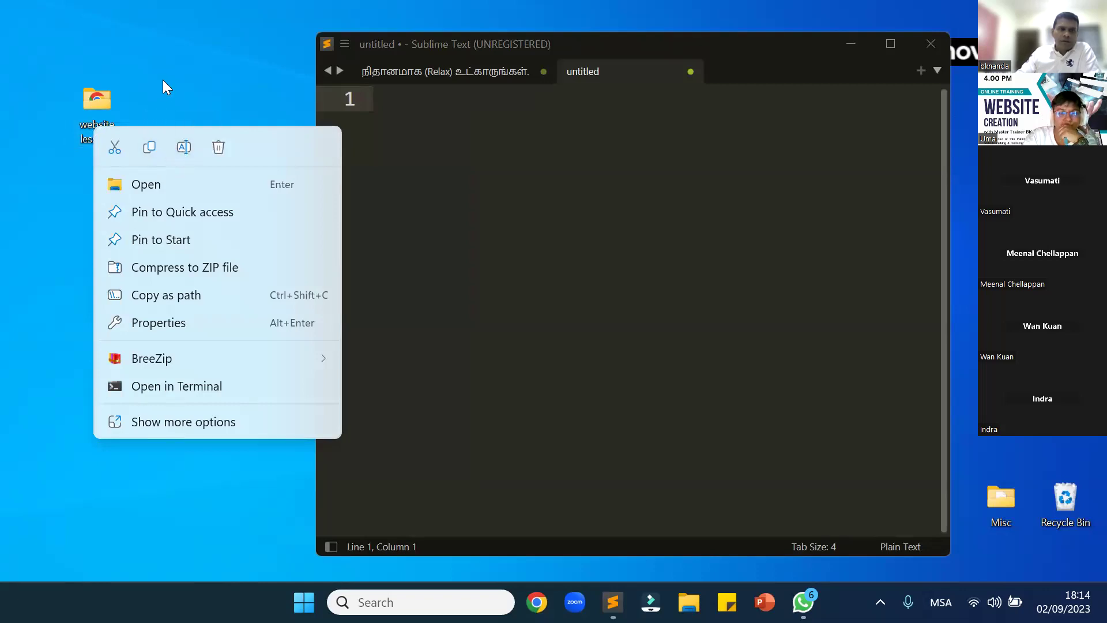
pyautogui.press('Escape')
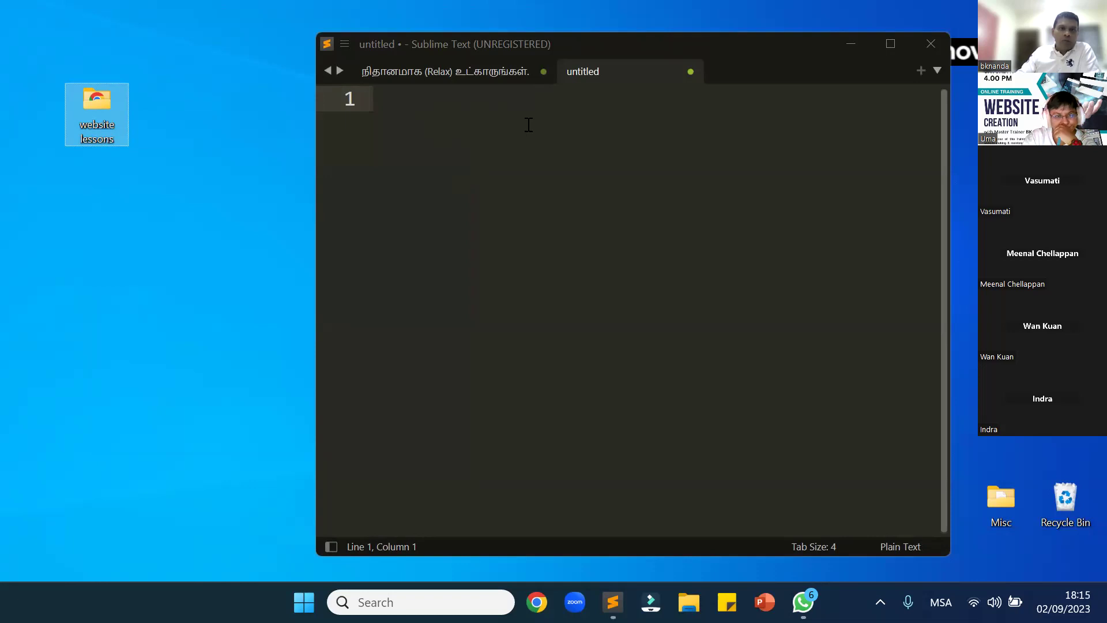
pyautogui.click(345, 45)
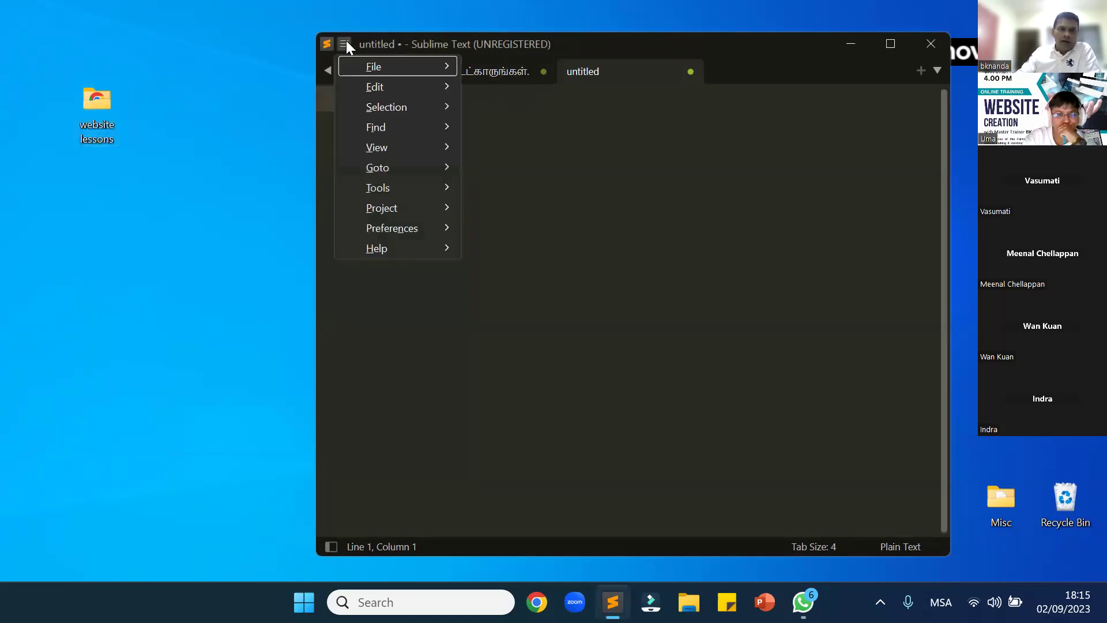
pyautogui.click(365, 66)
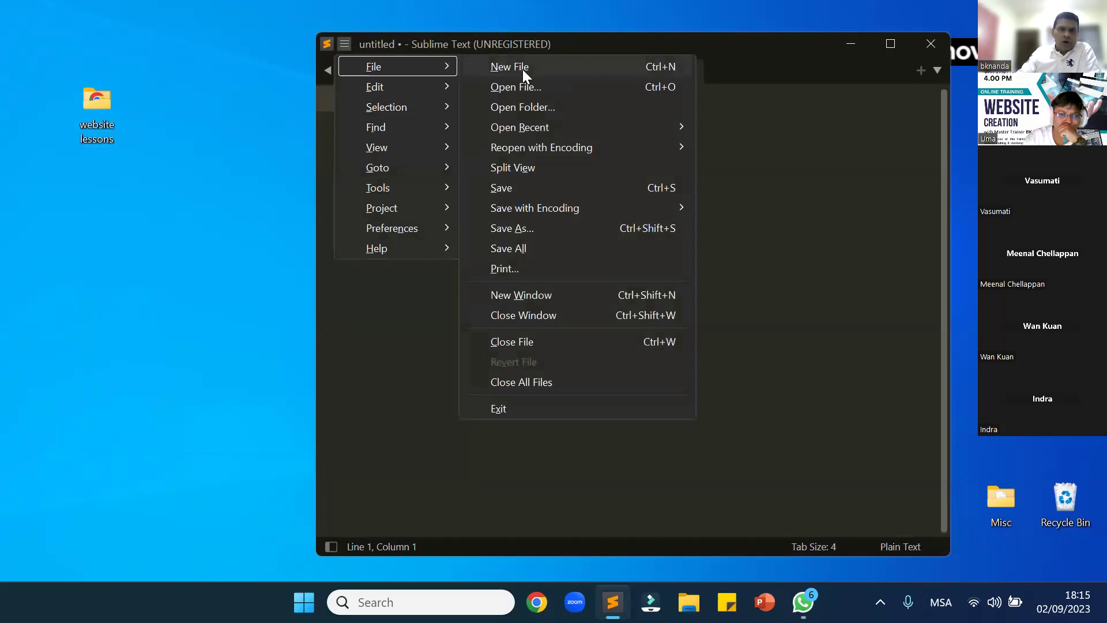
pyautogui.click(522, 107)
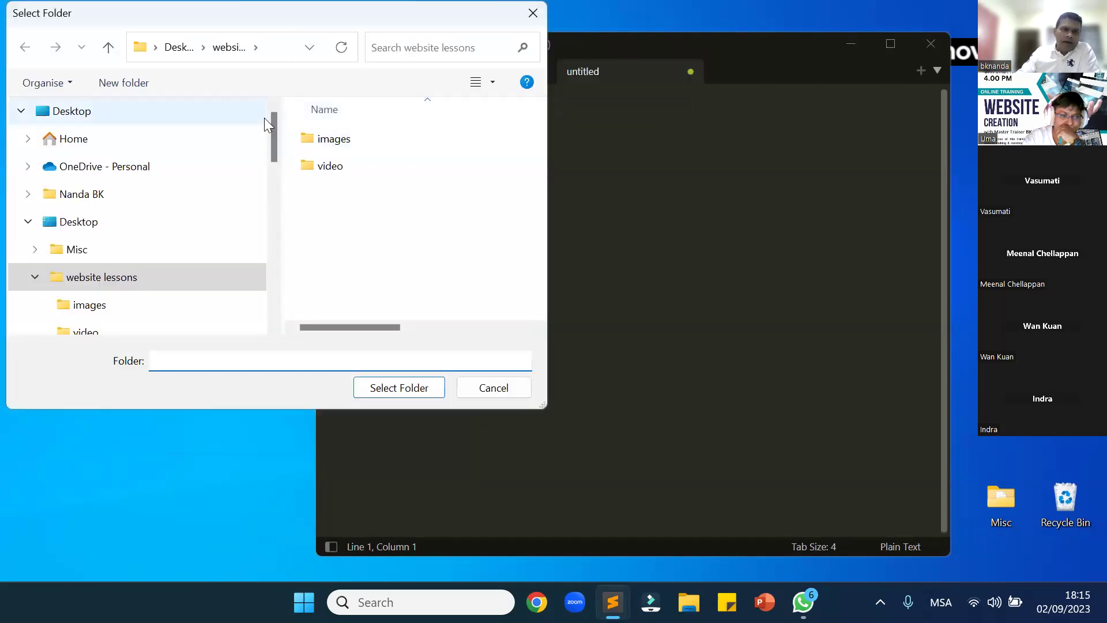
pyautogui.click(109, 47)
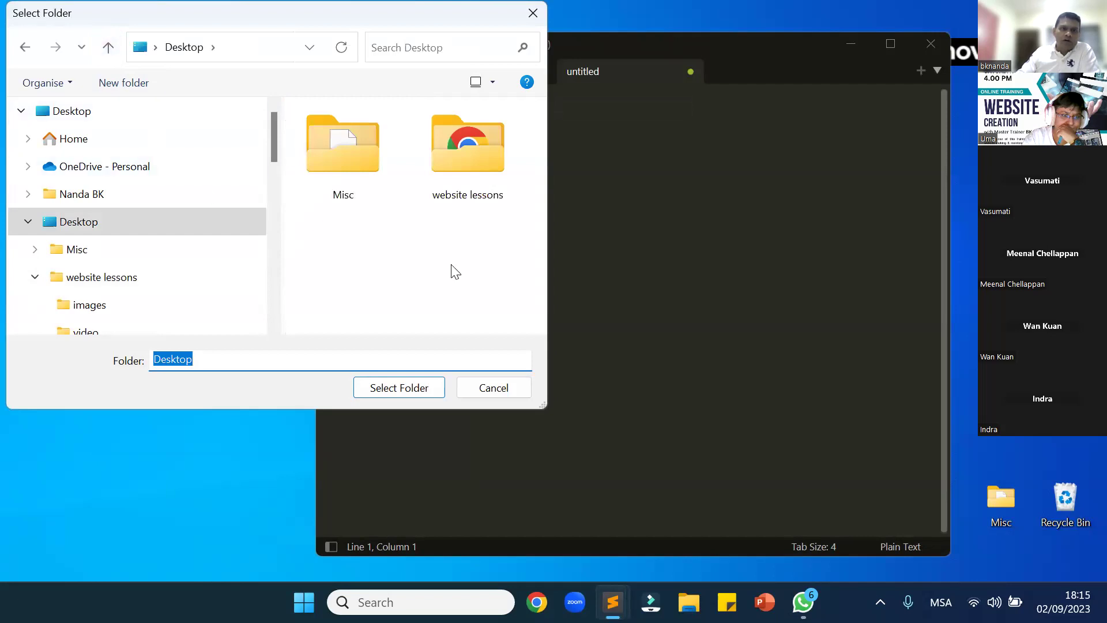
pyautogui.doubleClick(471, 169)
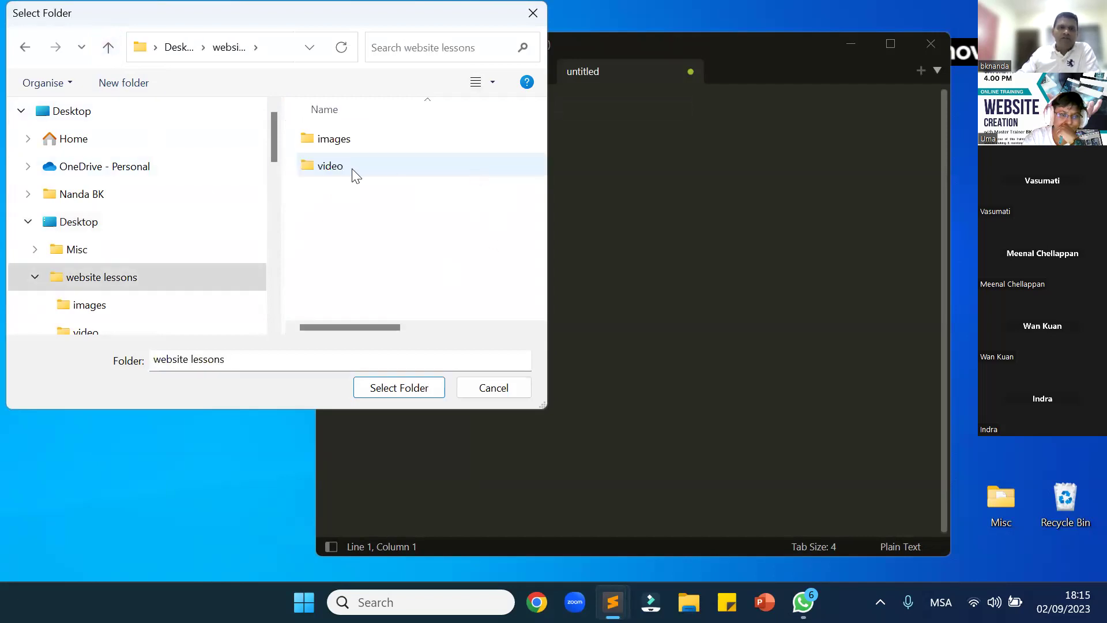
pyautogui.click(517, 387)
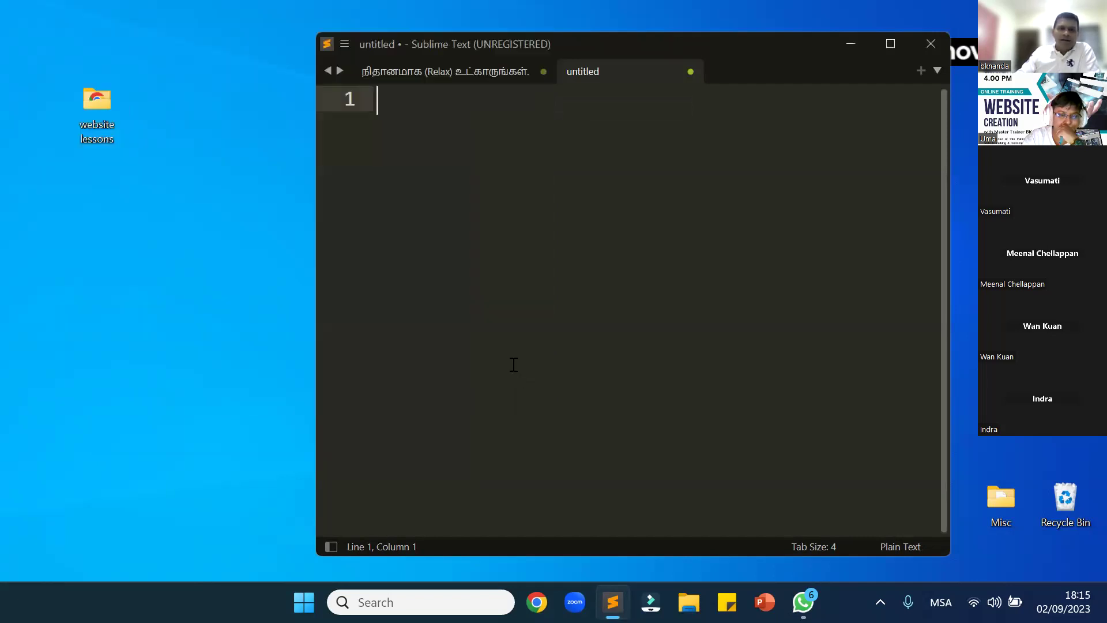
# Bring up the Open File dialog to view the files in the website lessons folder, and dismiss it without opening anything
pyautogui.click(344, 45)
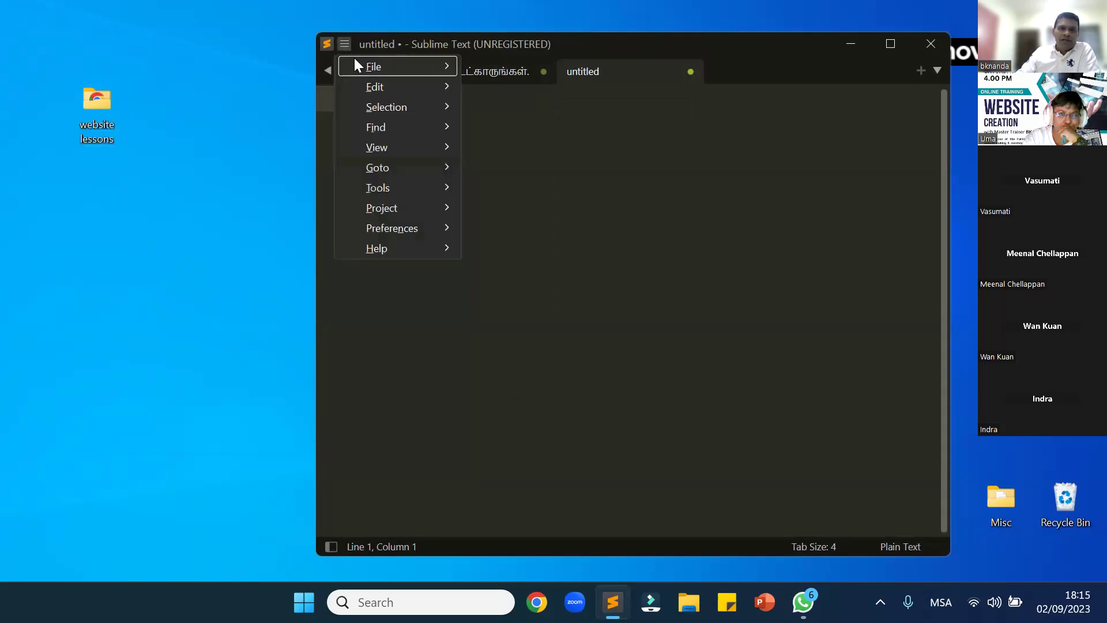
pyautogui.moveTo(368, 67)
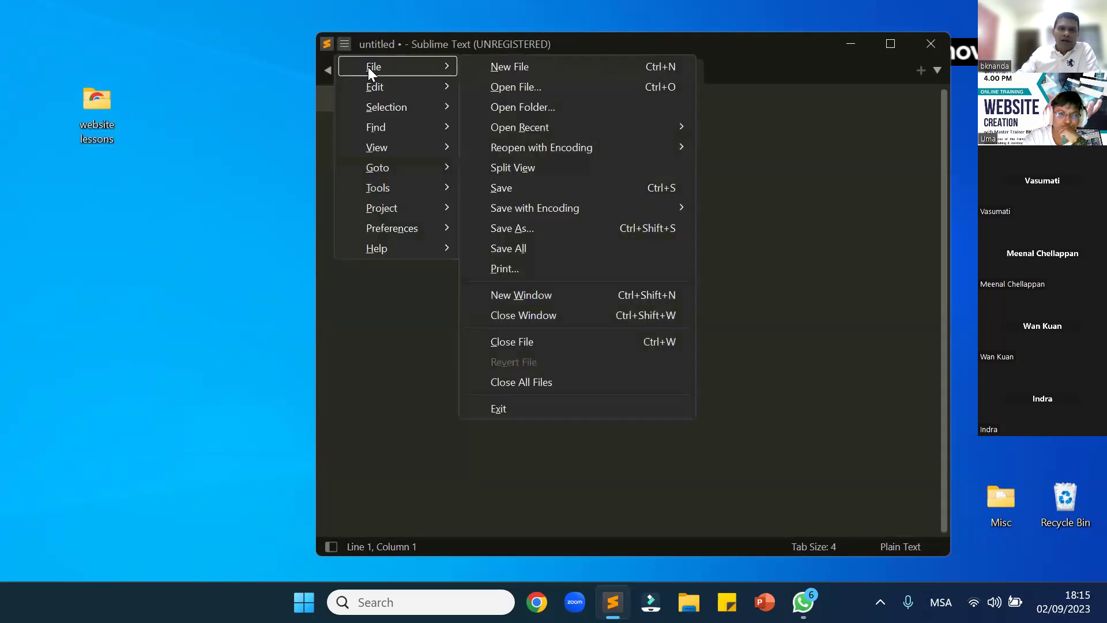
pyautogui.click(536, 86)
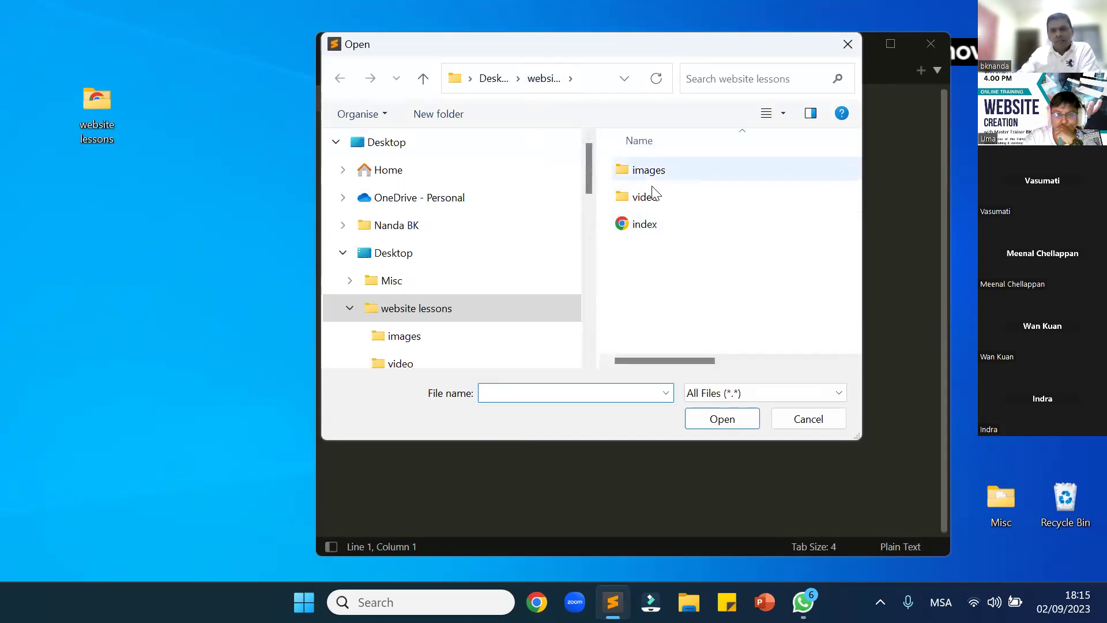
pyautogui.click(819, 419)
pyautogui.click(344, 45)
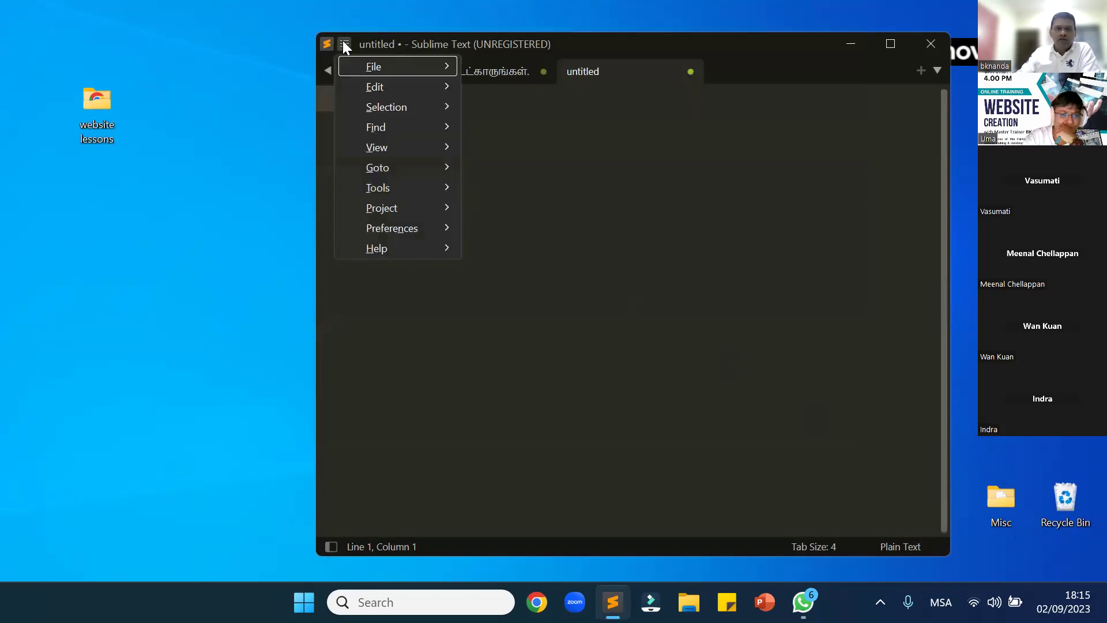
pyautogui.click(378, 67)
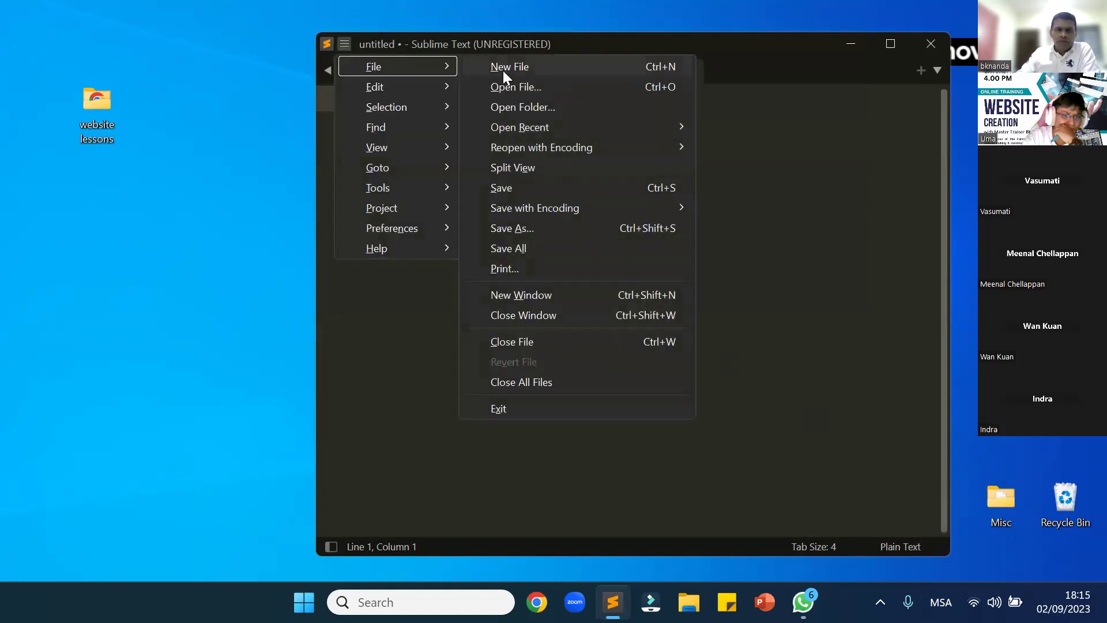
pyautogui.click(531, 88)
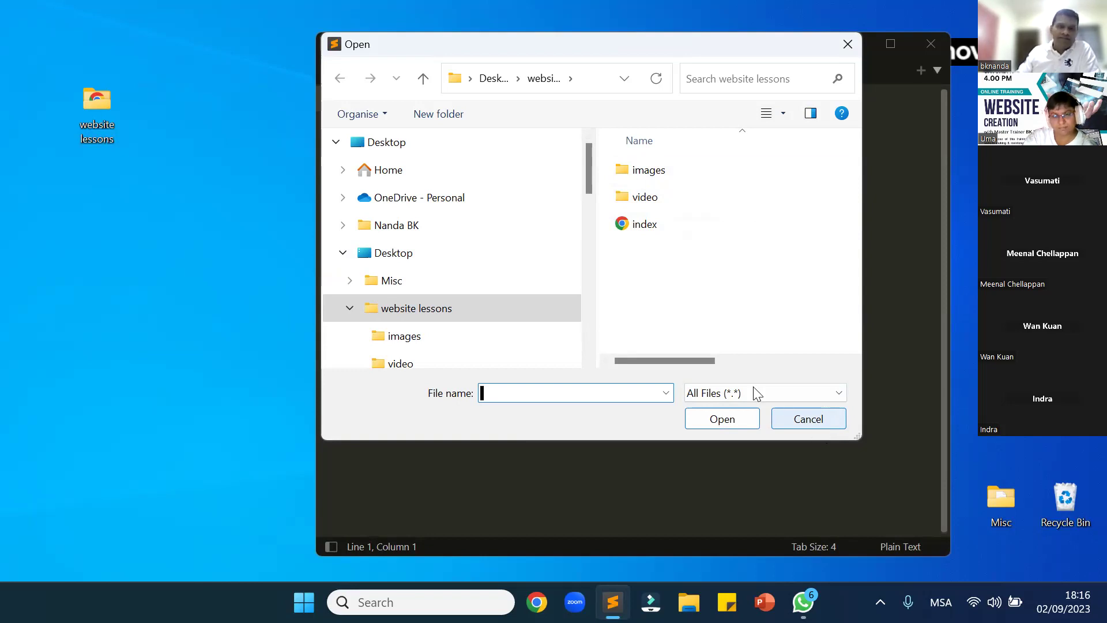
pyautogui.click(847, 45)
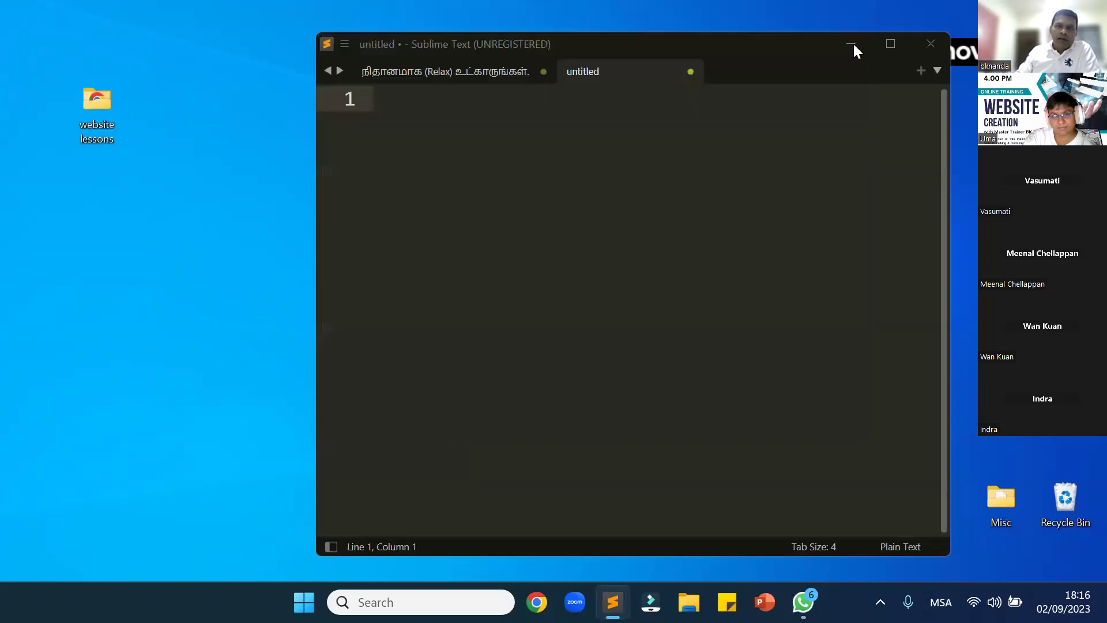
# Browse from the desktop into the website lessons folder in the Open File dialog to locate the index file, and close the dialog
pyautogui.click(349, 44)
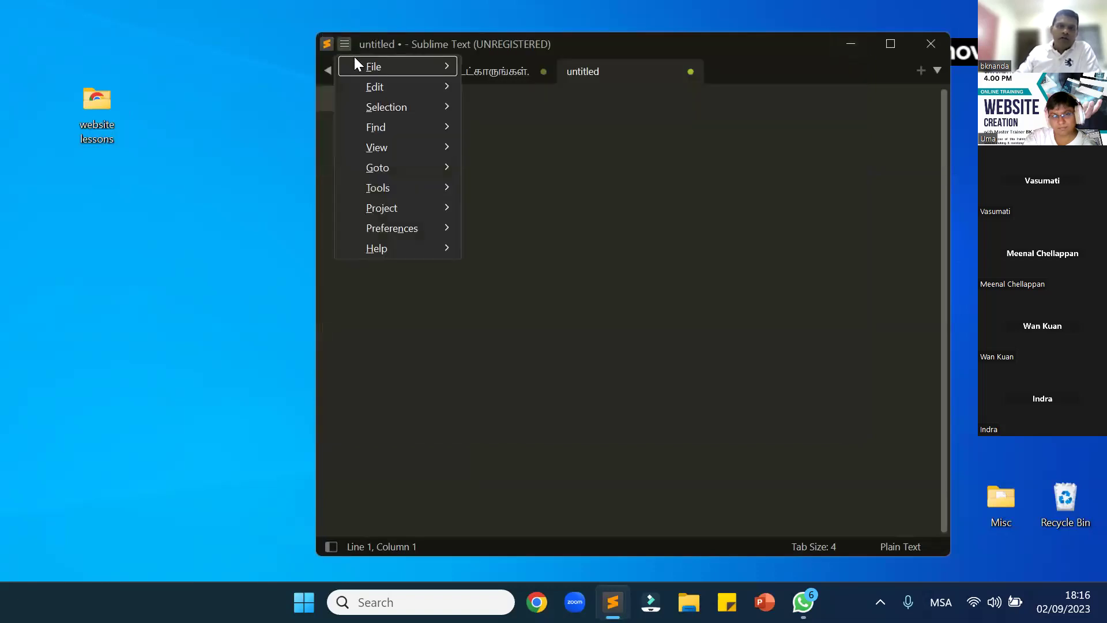
pyautogui.moveTo(358, 58)
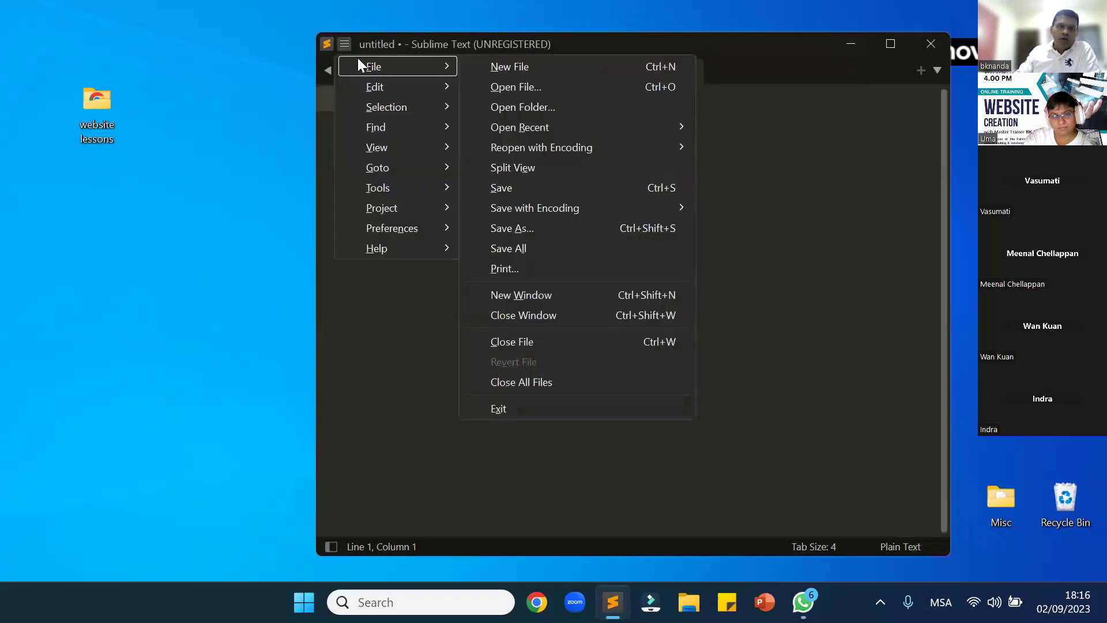
pyautogui.click(529, 89)
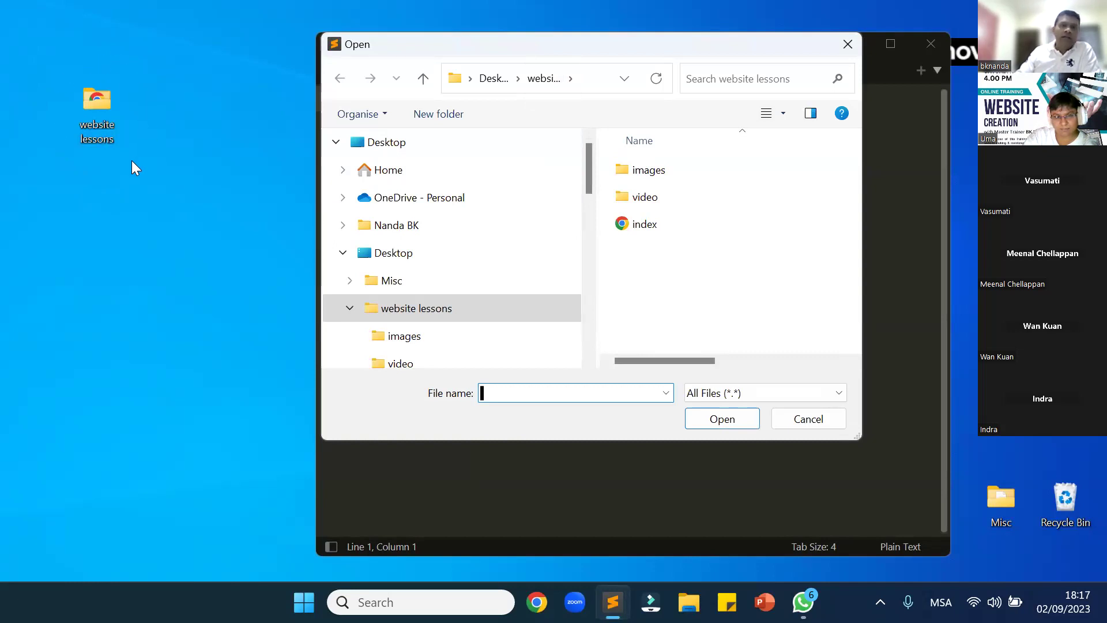
pyautogui.click(390, 254)
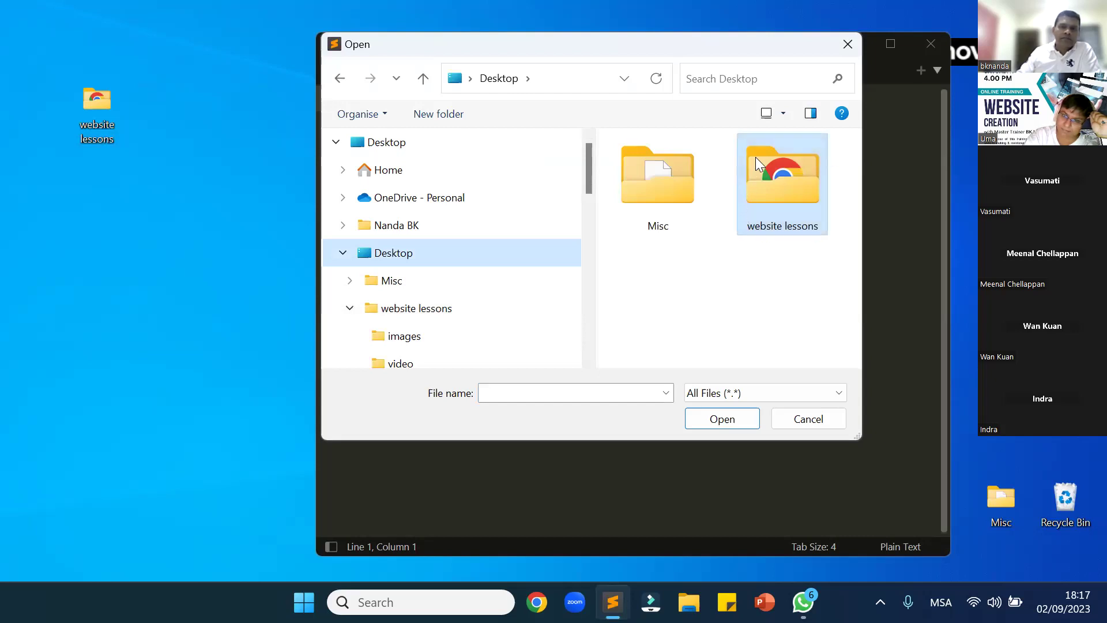
pyautogui.doubleClick(799, 175)
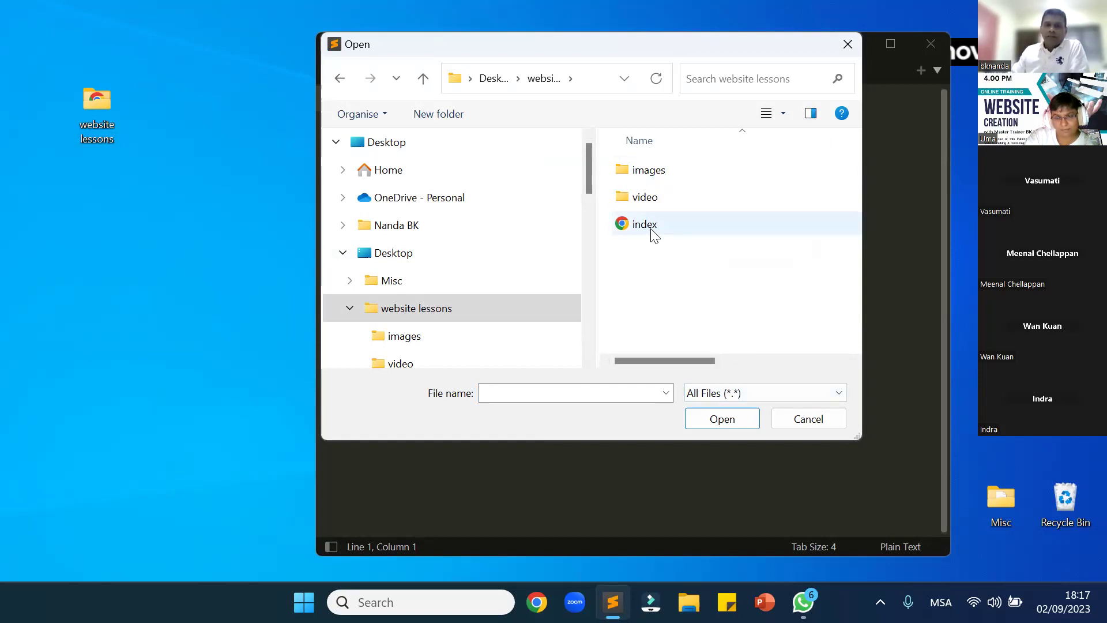
pyautogui.click(843, 45)
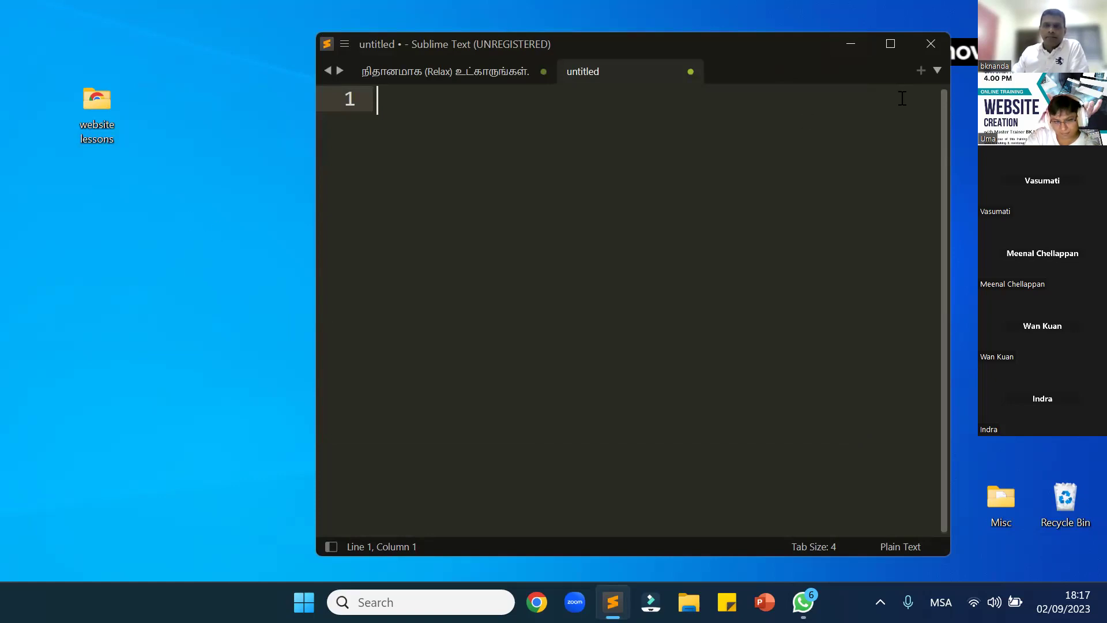
# Close the Sublime Text window and deselect the website lessons folder on the desktop
pyautogui.click(932, 41)
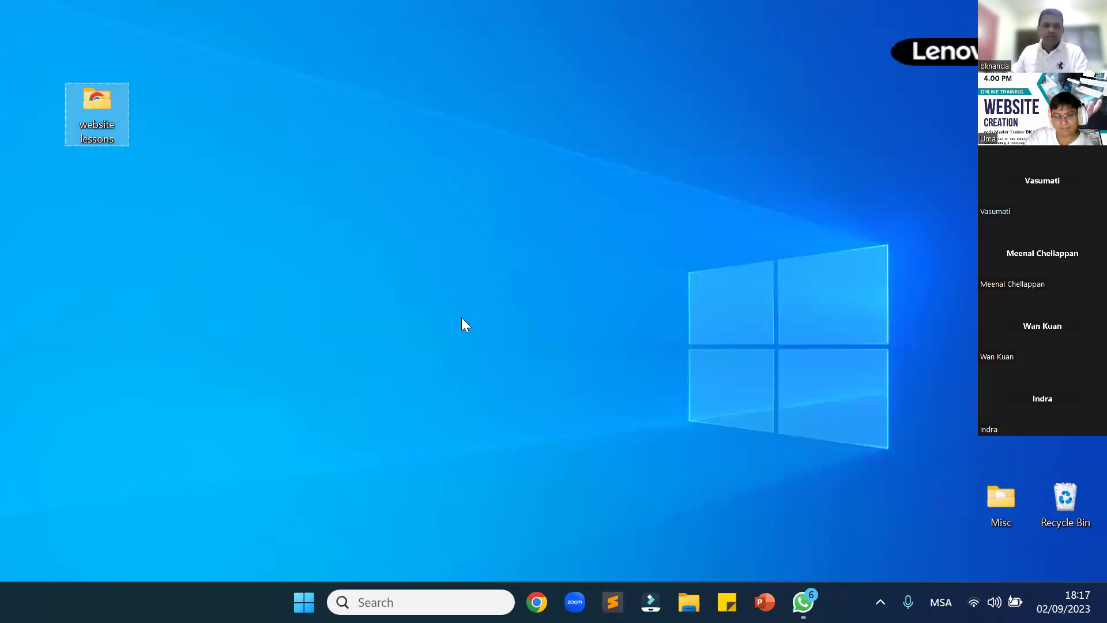
pyautogui.click(493, 121)
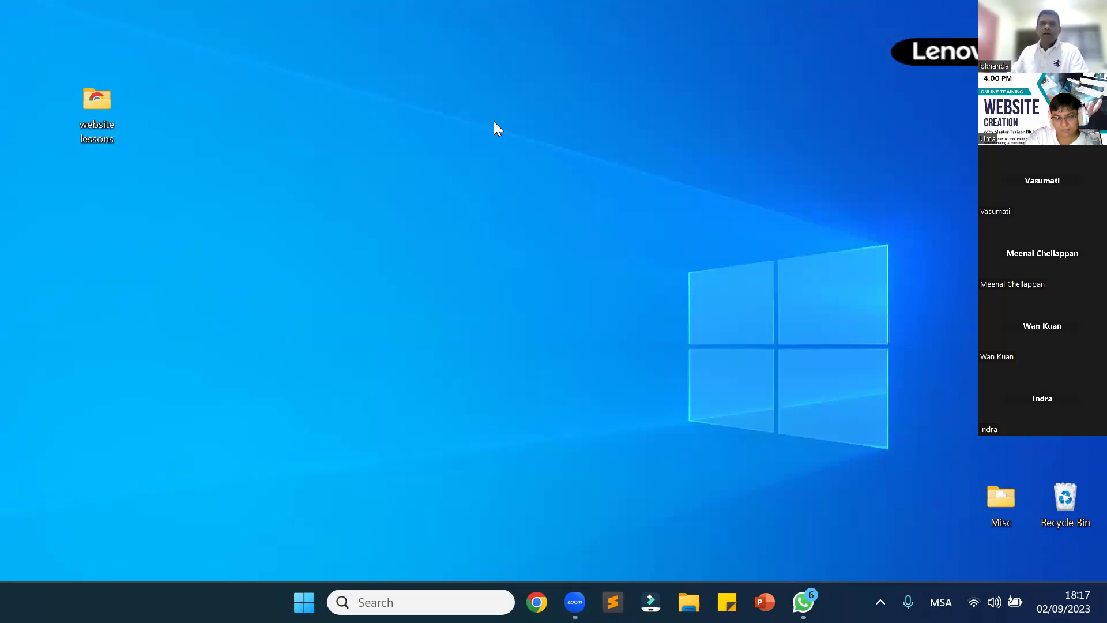
pyautogui.hotkey('alt', 's')
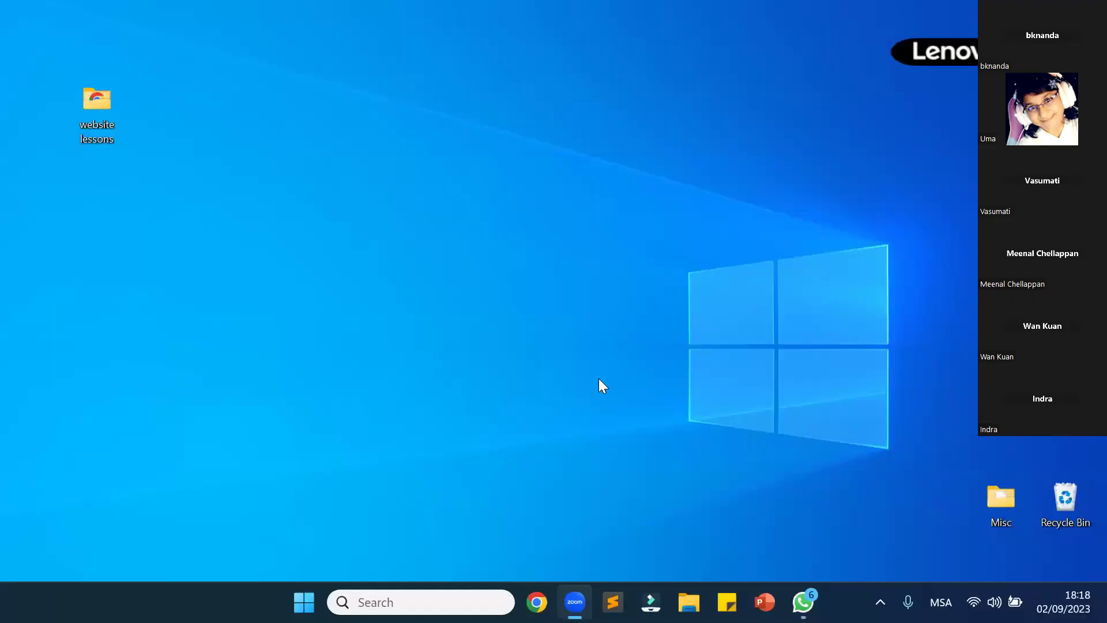
pyautogui.moveTo(575, 599)
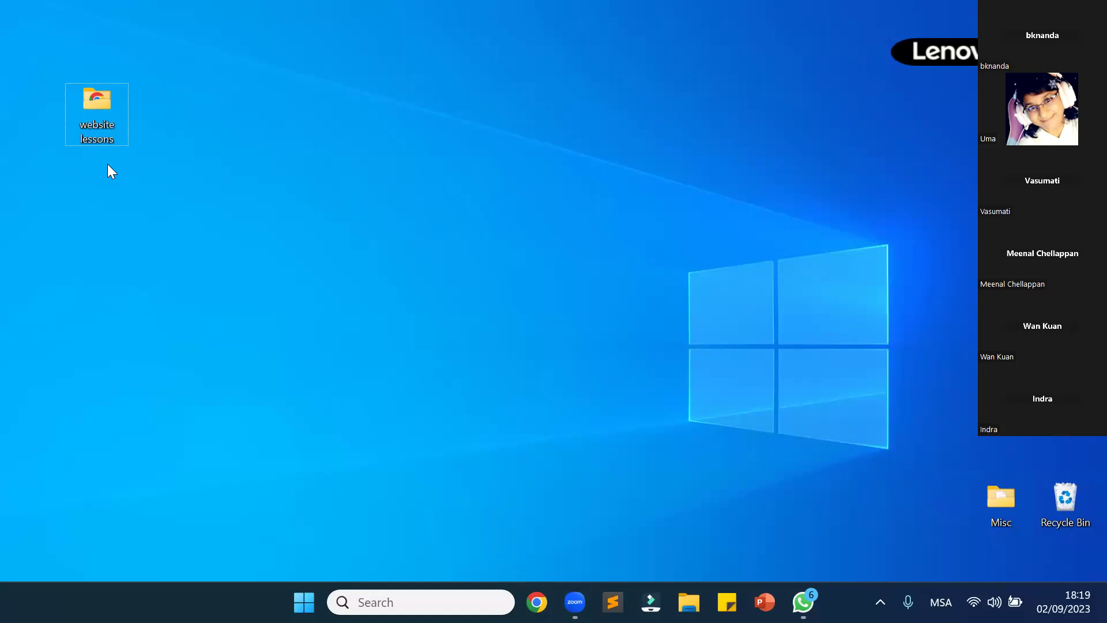
# Examine the contents of the website lessons folder on the desktop, close its window and clear the selection
pyautogui.doubleClick(110, 102)
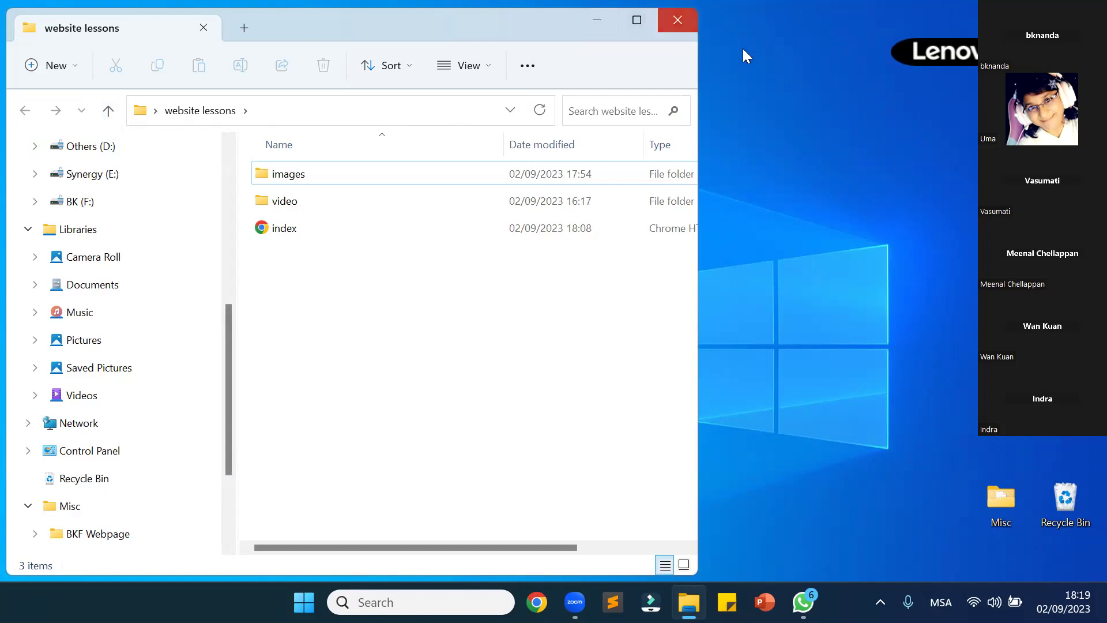
pyautogui.hotkey('alt', 'F4')
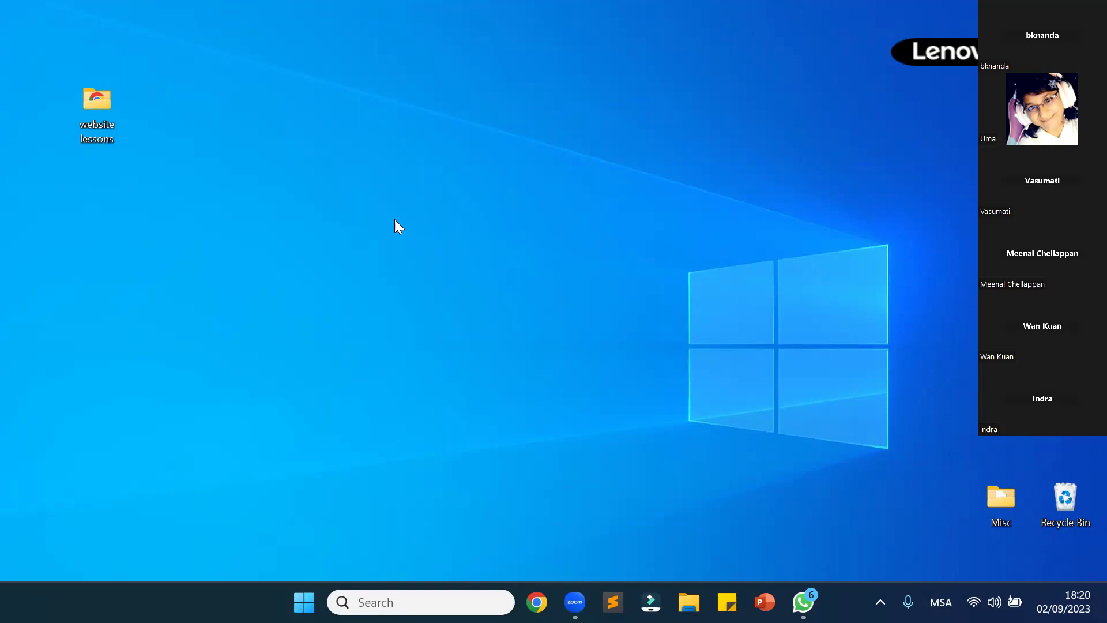
pyautogui.press('w')
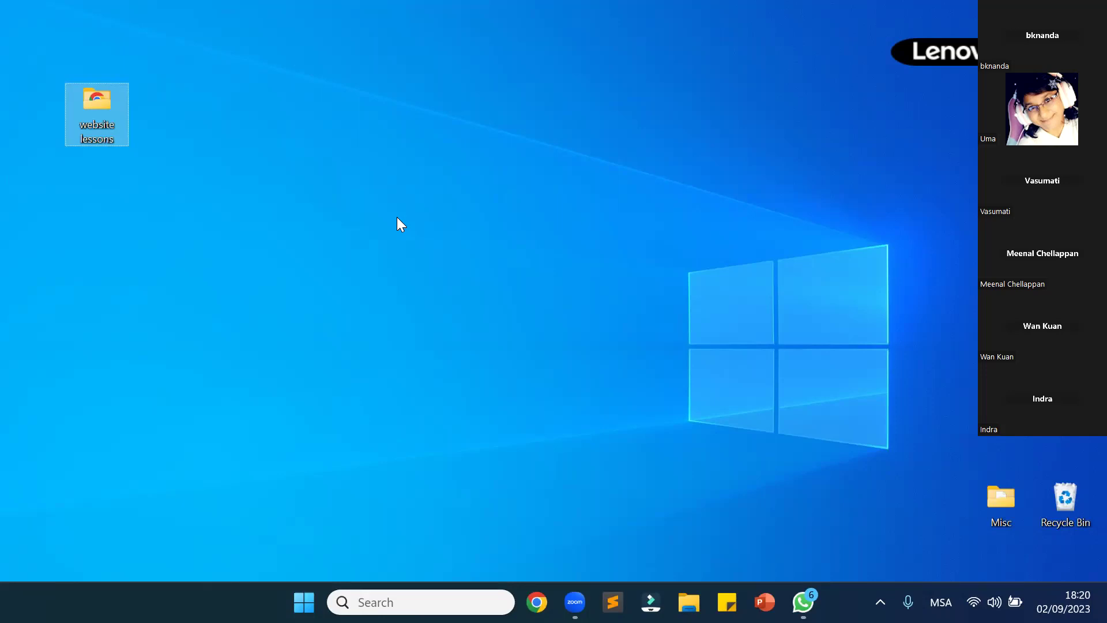
pyautogui.click(467, 186)
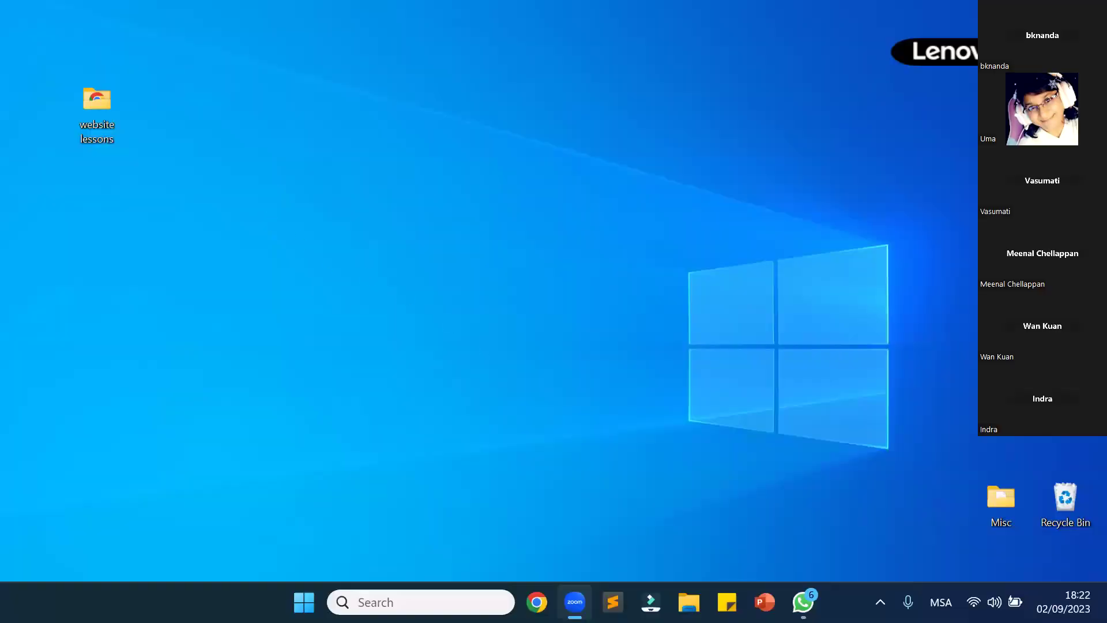
# Switch to Sublime Text, maximize its window and bring up the Save As dialog for the untitled file
pyautogui.hotkey('alt', 'Tab')
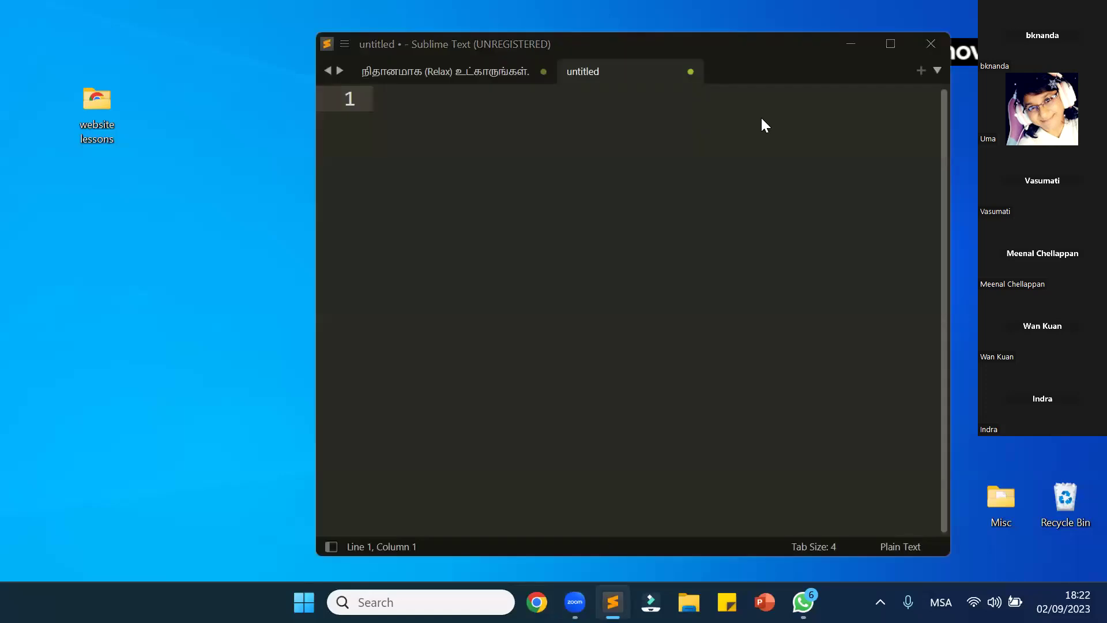
pyautogui.click(889, 49)
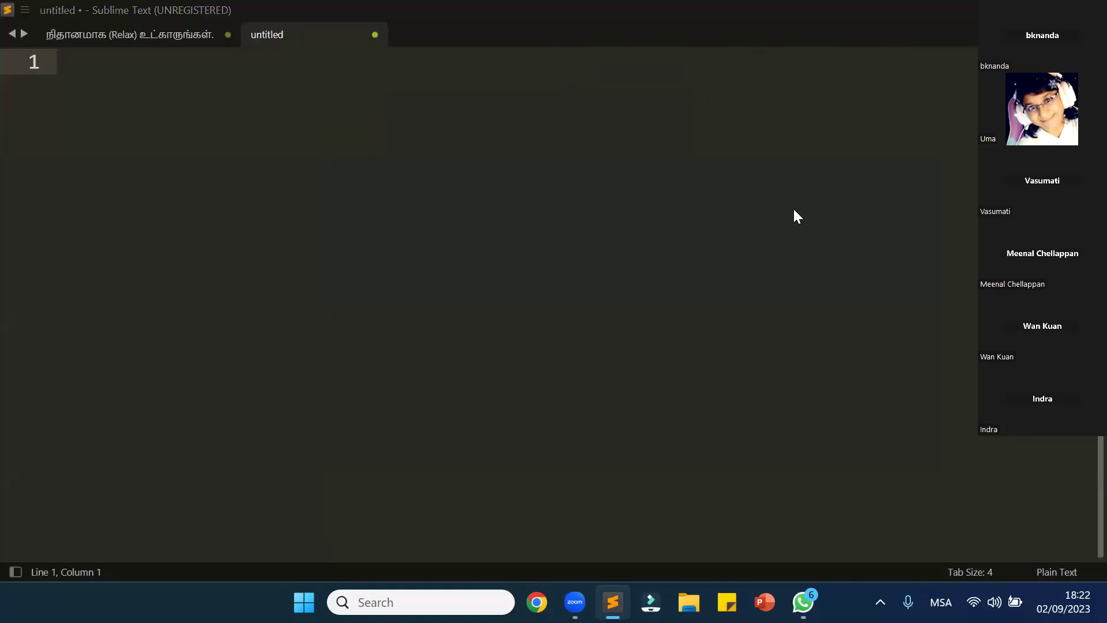
pyautogui.click(25, 11)
pyautogui.moveTo(63, 30)
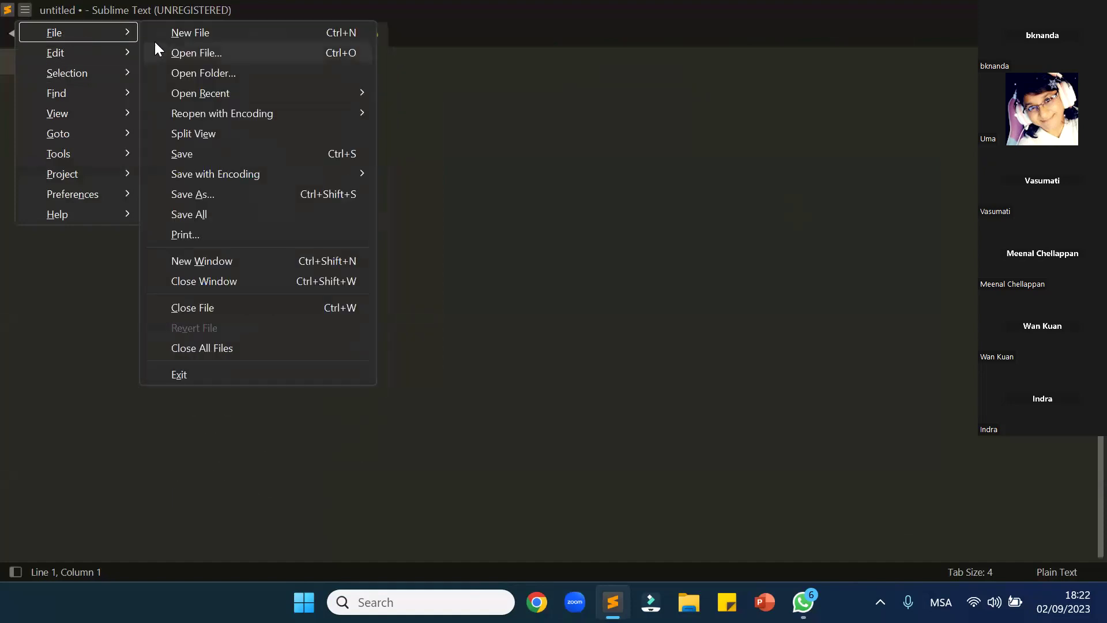
pyautogui.click(194, 194)
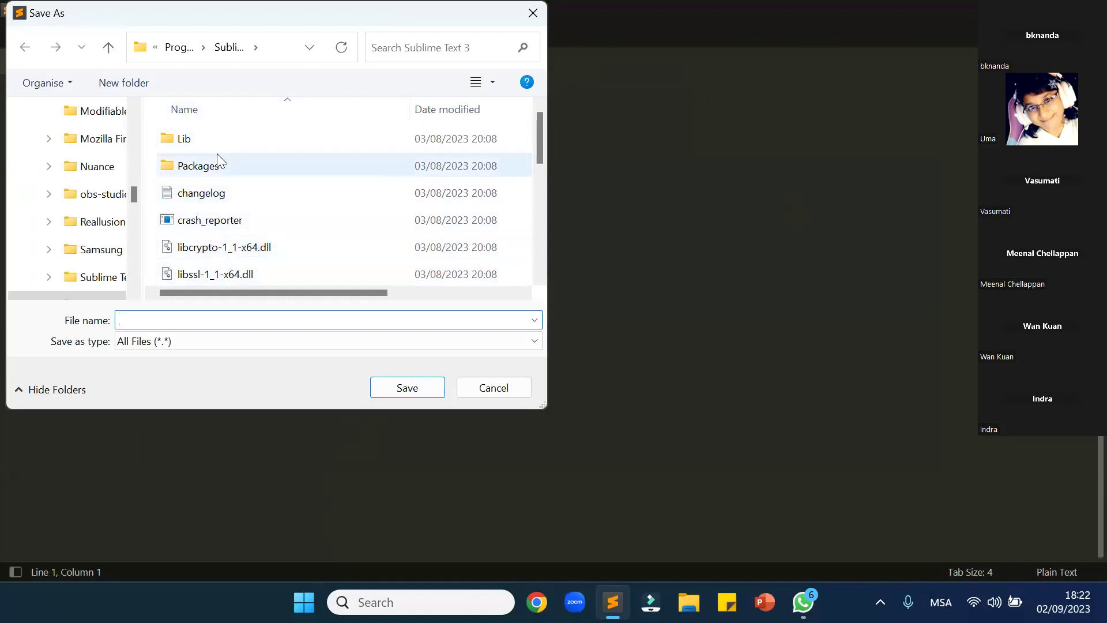
# Browse up to the desktop and into the website lessons folder in the Save As dialog
pyautogui.click(110, 49)
pyautogui.click(109, 50)
pyautogui.click(110, 49)
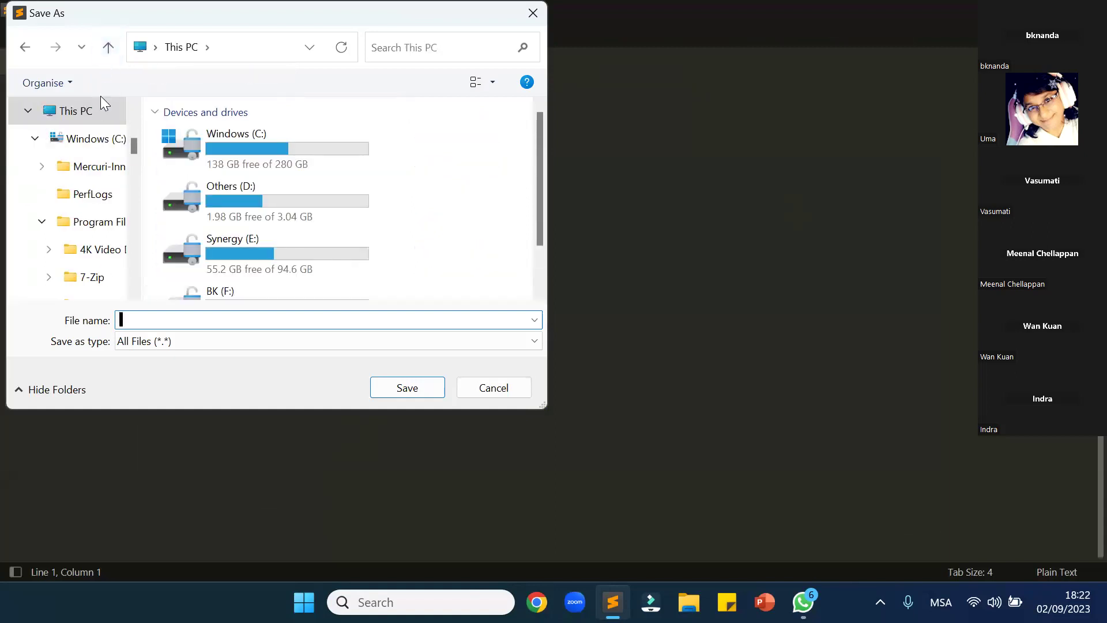
pyautogui.click(109, 48)
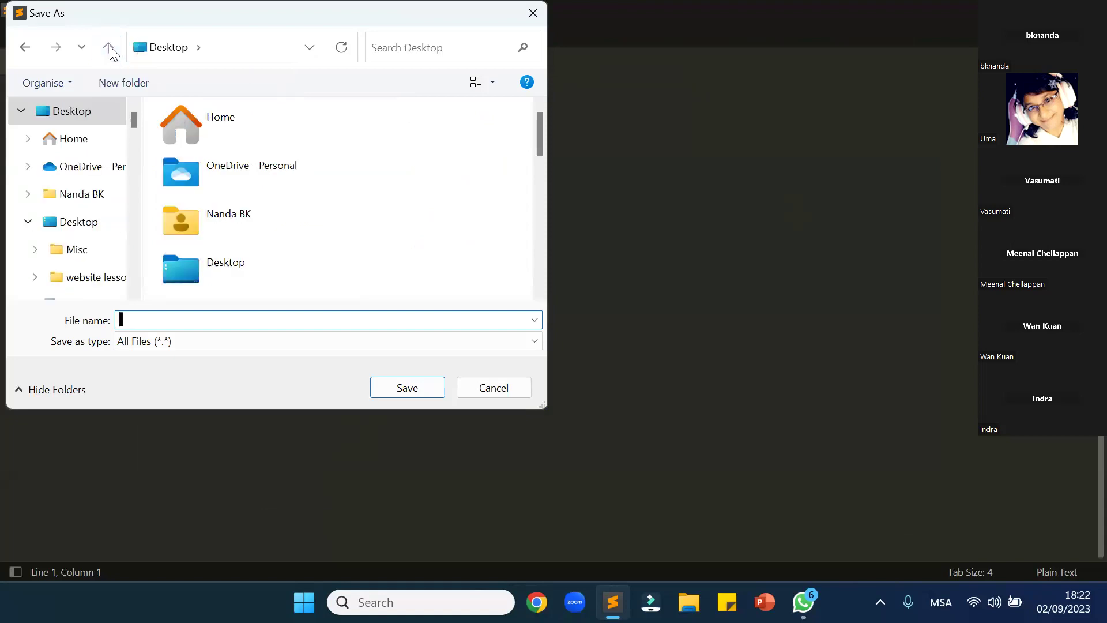
pyautogui.doubleClick(213, 267)
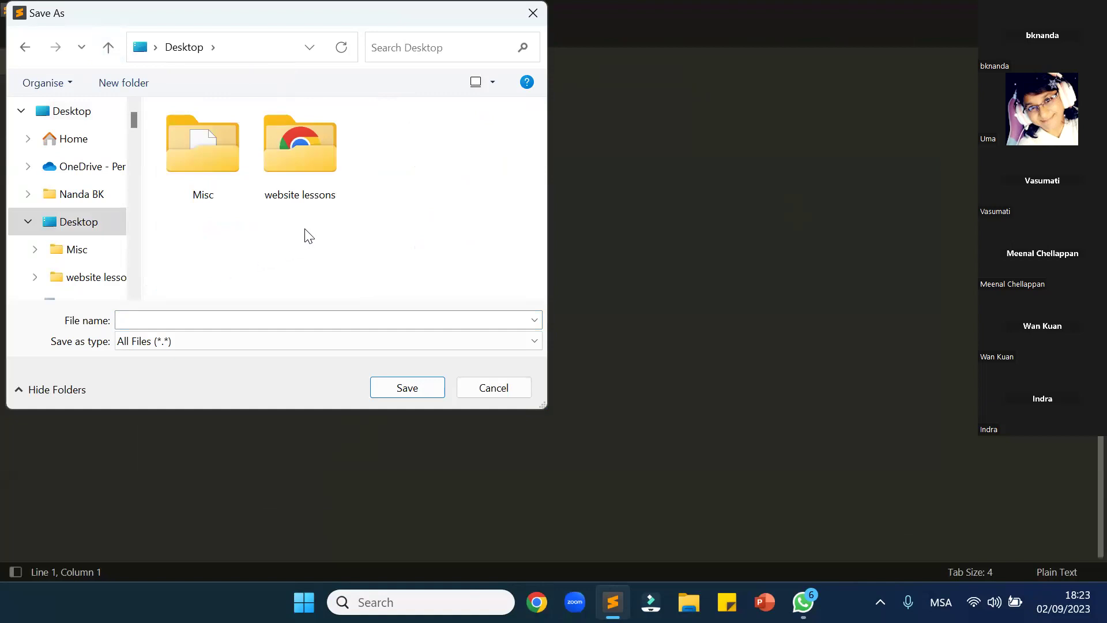
pyautogui.doubleClick(331, 155)
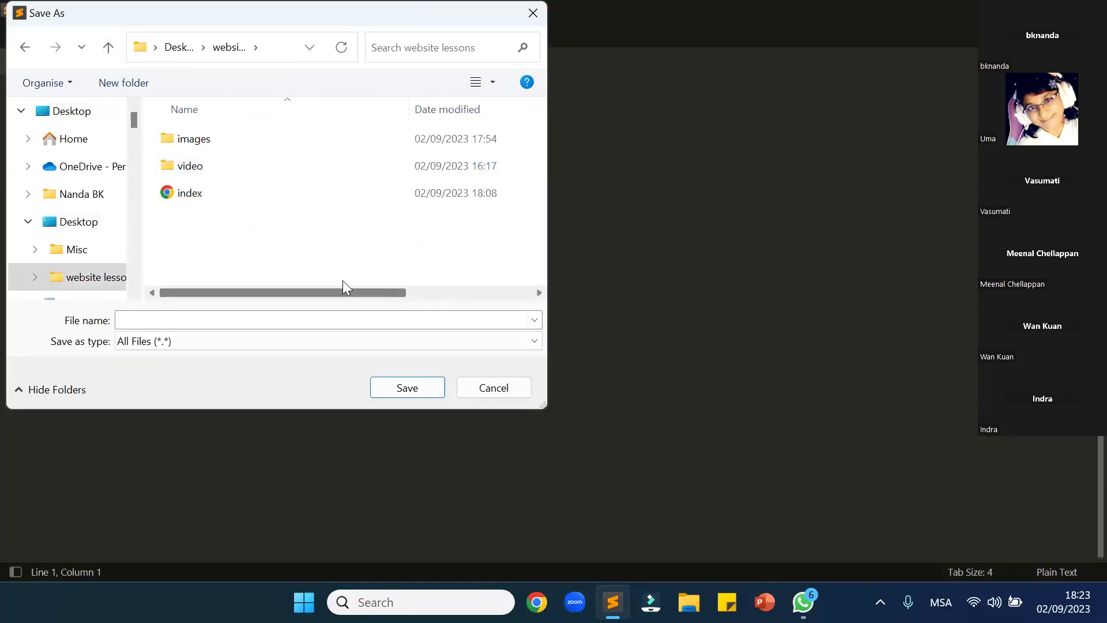
# Examine the website lessons folder path in the Save As dialog, and cancel without saving
pyautogui.click(170, 48)
pyautogui.moveTo(203, 49)
pyautogui.mouseDown()
pyautogui.moveTo(227, 45)
pyautogui.moveTo(209, 51)
pyautogui.mouseUp()
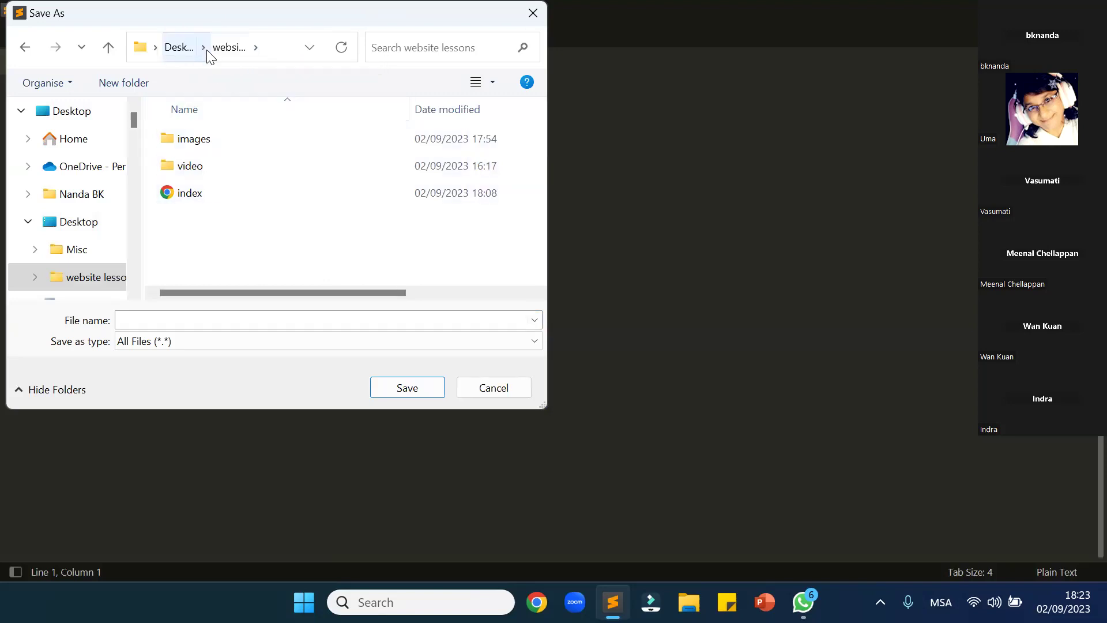
pyautogui.click(254, 48)
pyautogui.moveTo(203, 48)
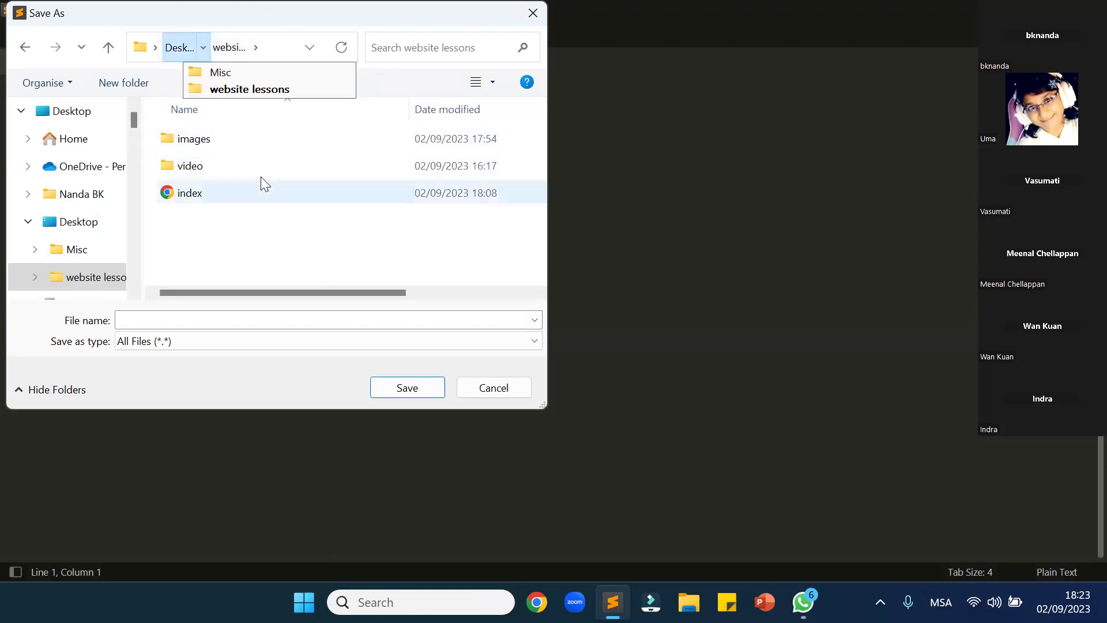
pyautogui.click(271, 157)
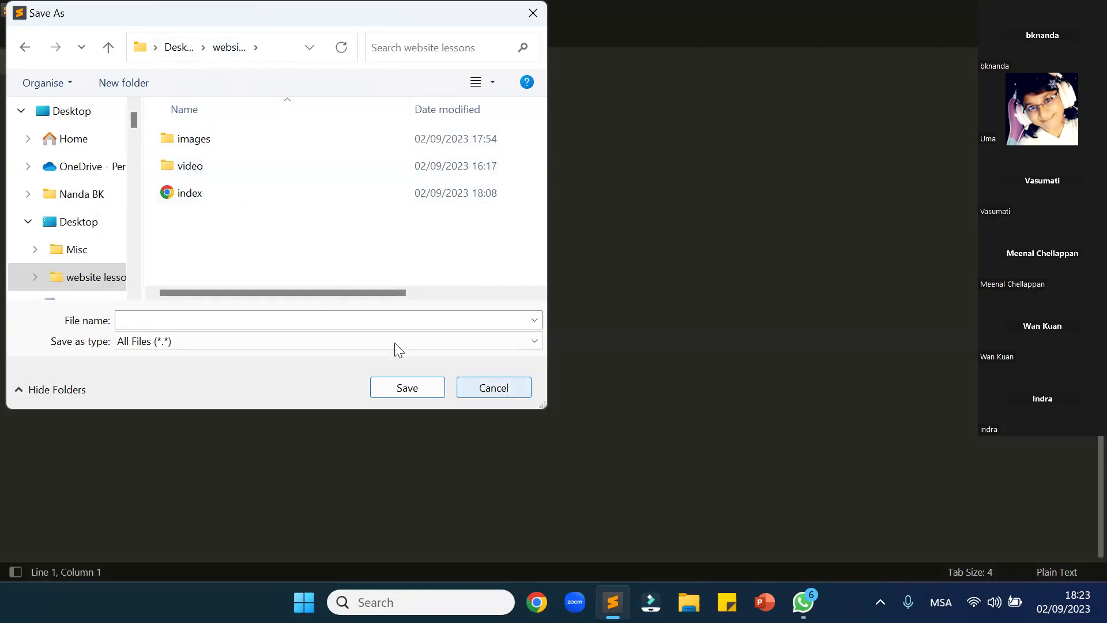
pyautogui.click(495, 386)
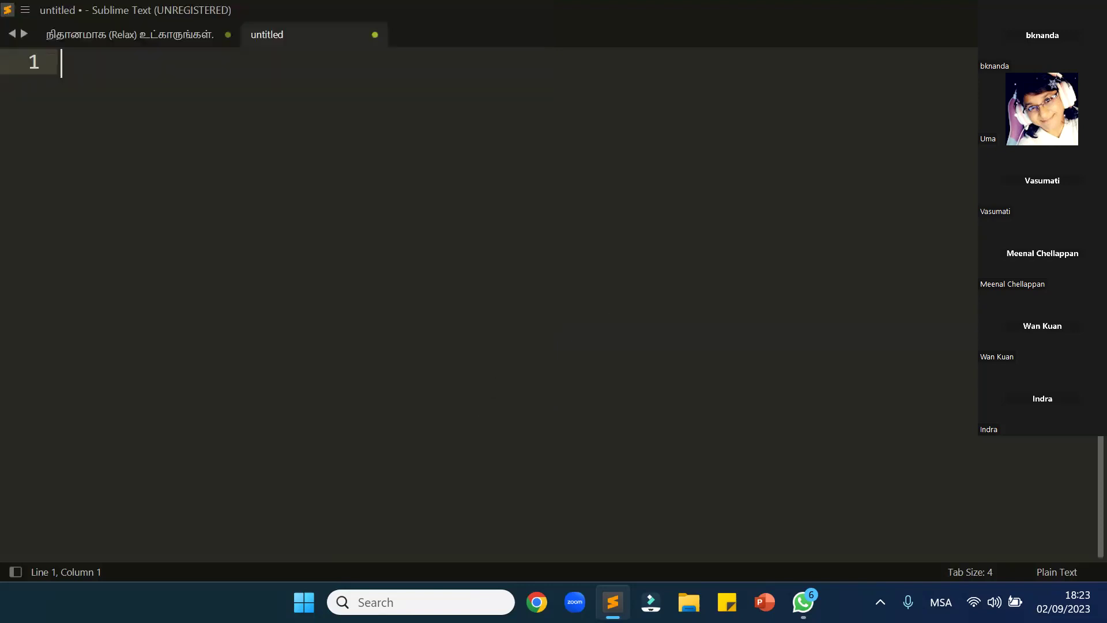
# Show the desktop, view the contents of the website lessons folder and close its window
pyautogui.press('super+d')
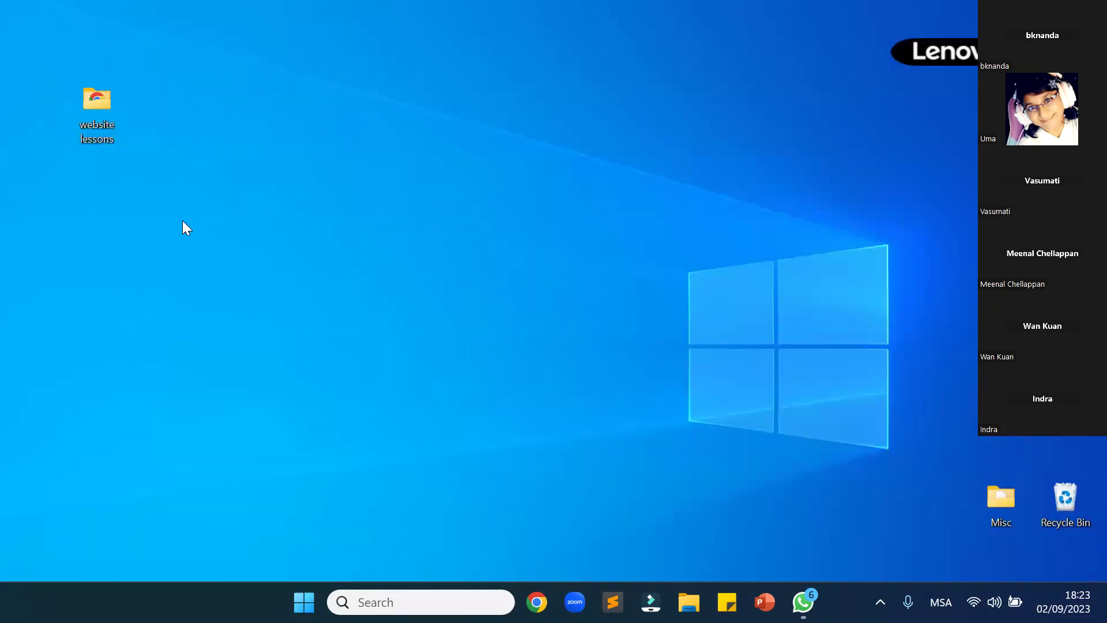
pyautogui.doubleClick(90, 121)
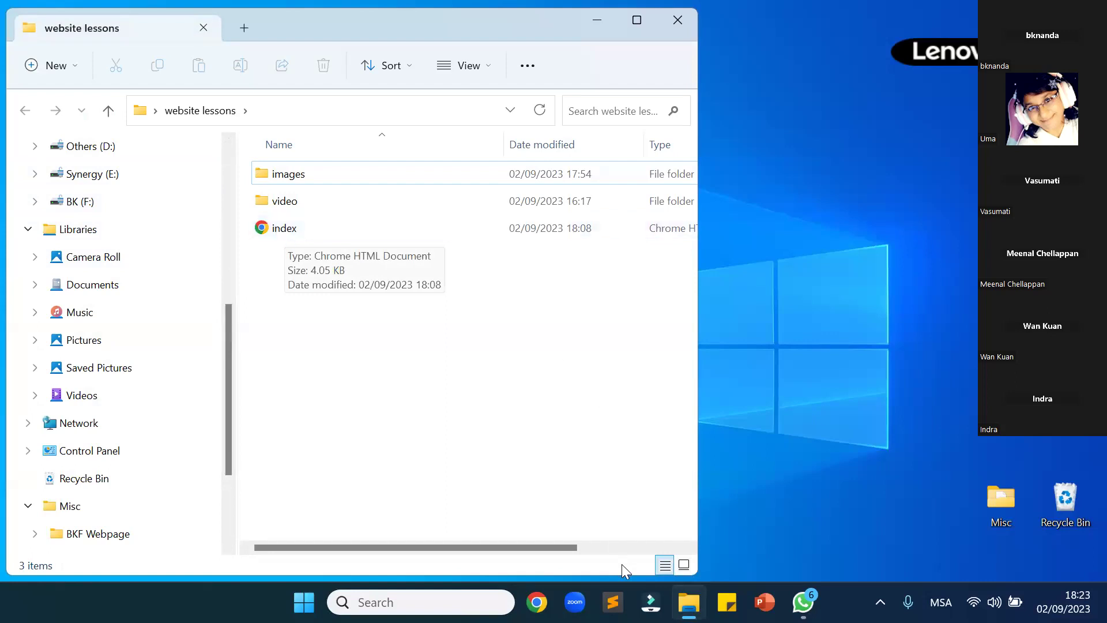
pyautogui.click(674, 22)
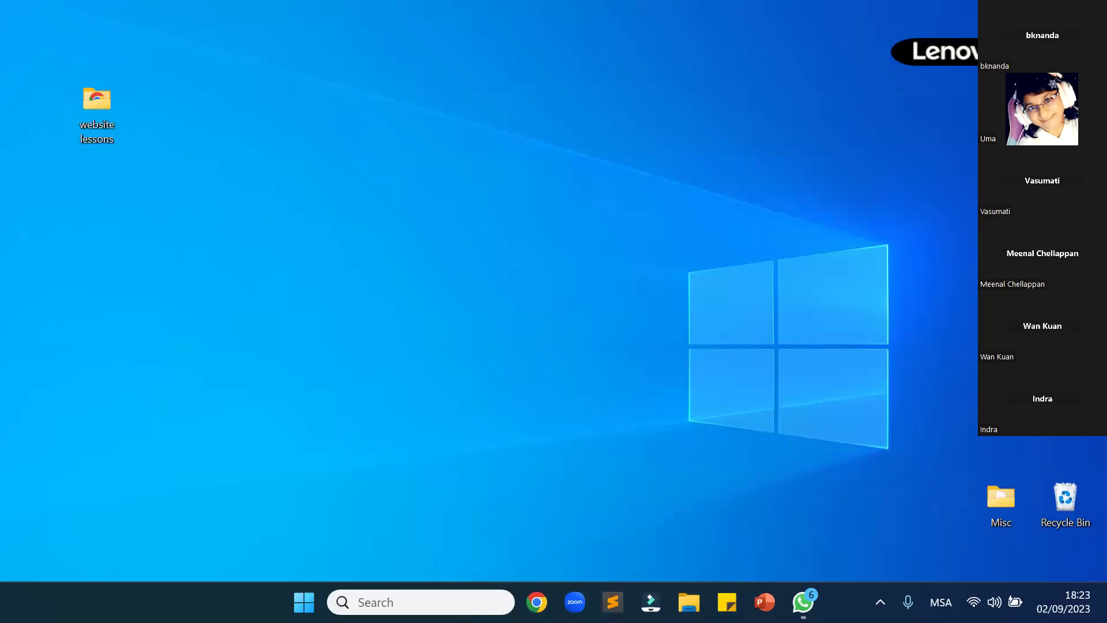
# Return to Sublime Text, bring up the Open File dialog and go up to the top-level Desktop location
pyautogui.click(613, 602)
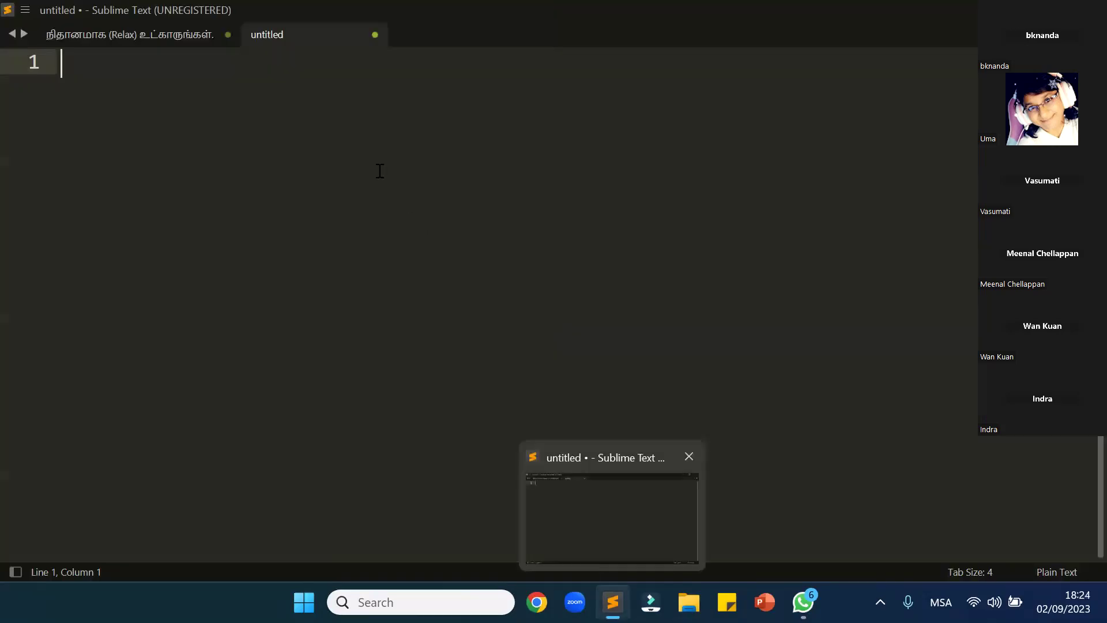
pyautogui.click(25, 11)
pyautogui.moveTo(63, 34)
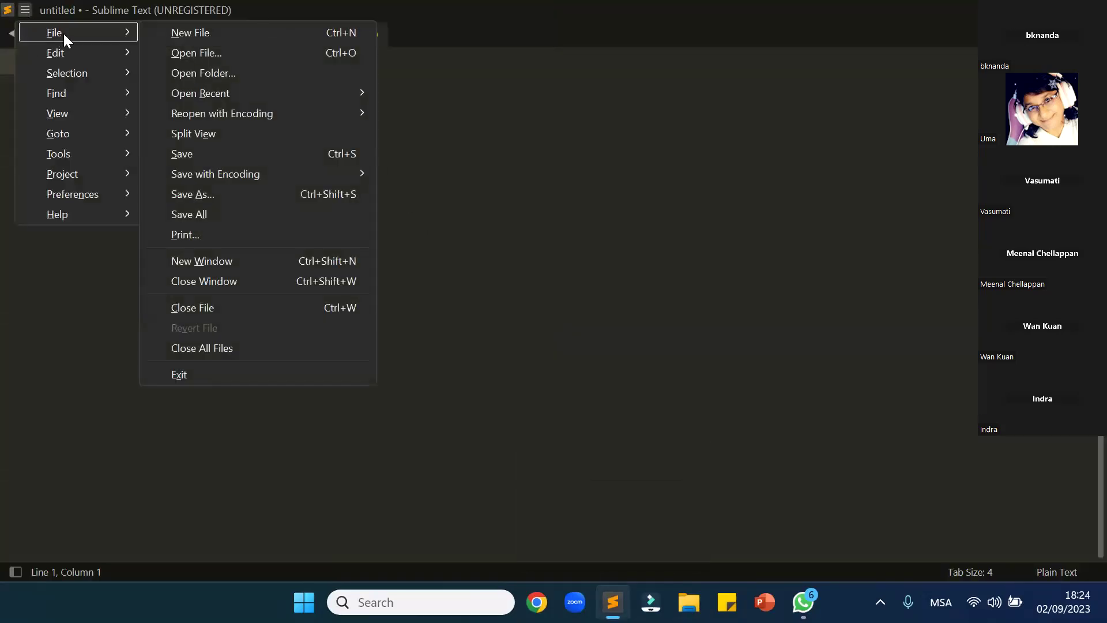
pyautogui.click(188, 53)
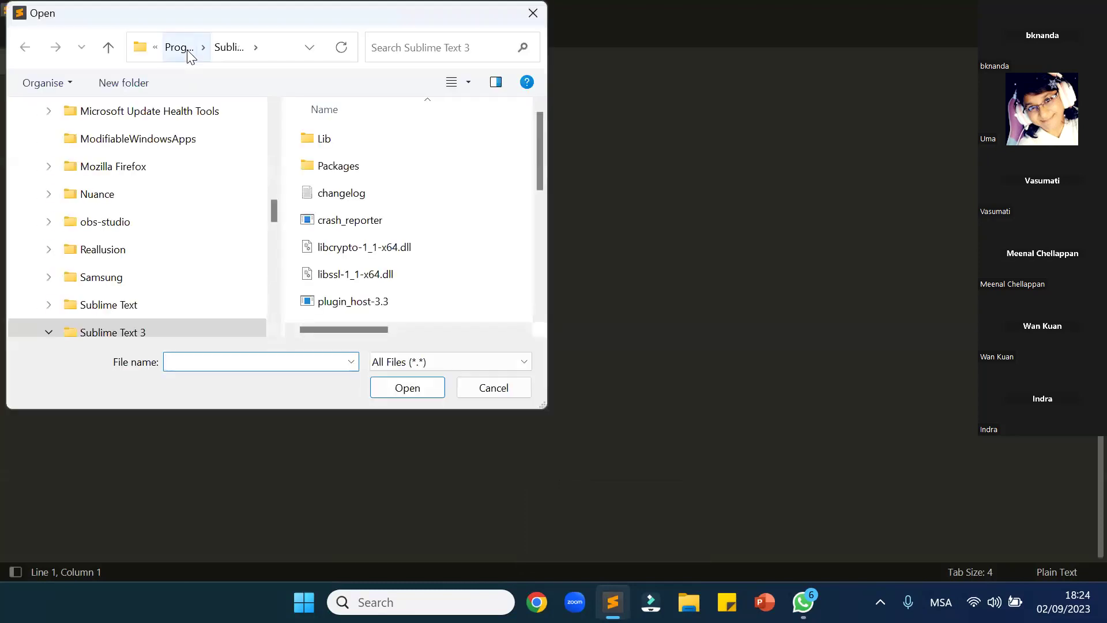
pyautogui.tripleClick(108, 46)
pyautogui.click(109, 47)
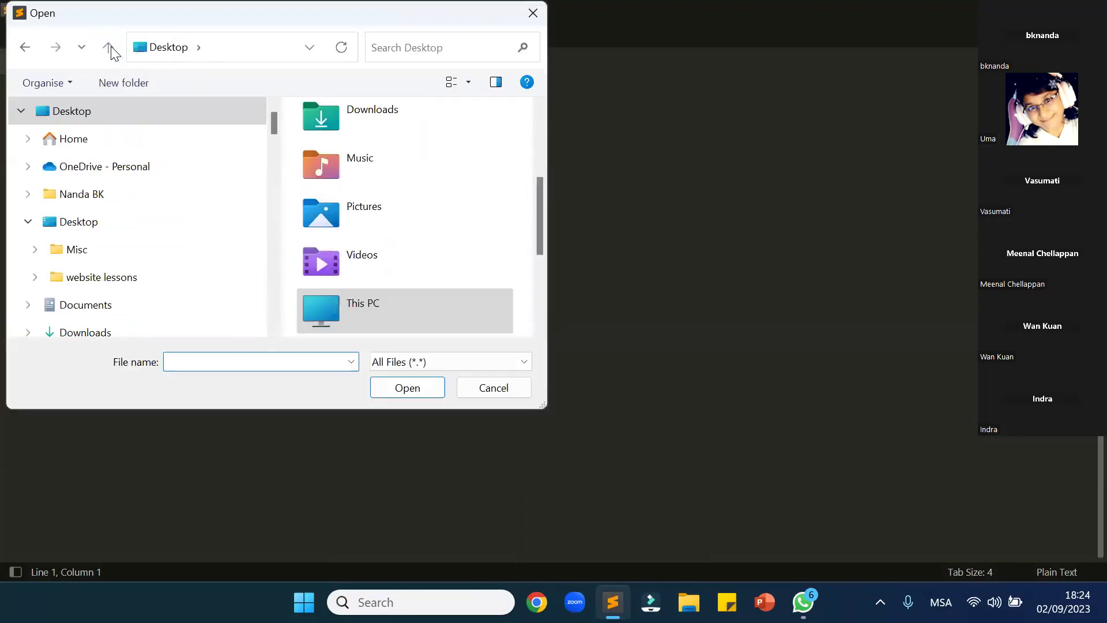
# Open the index file from the desktop's website lessons folder in Sublime Text
pyautogui.scroll(3, 416, 162)
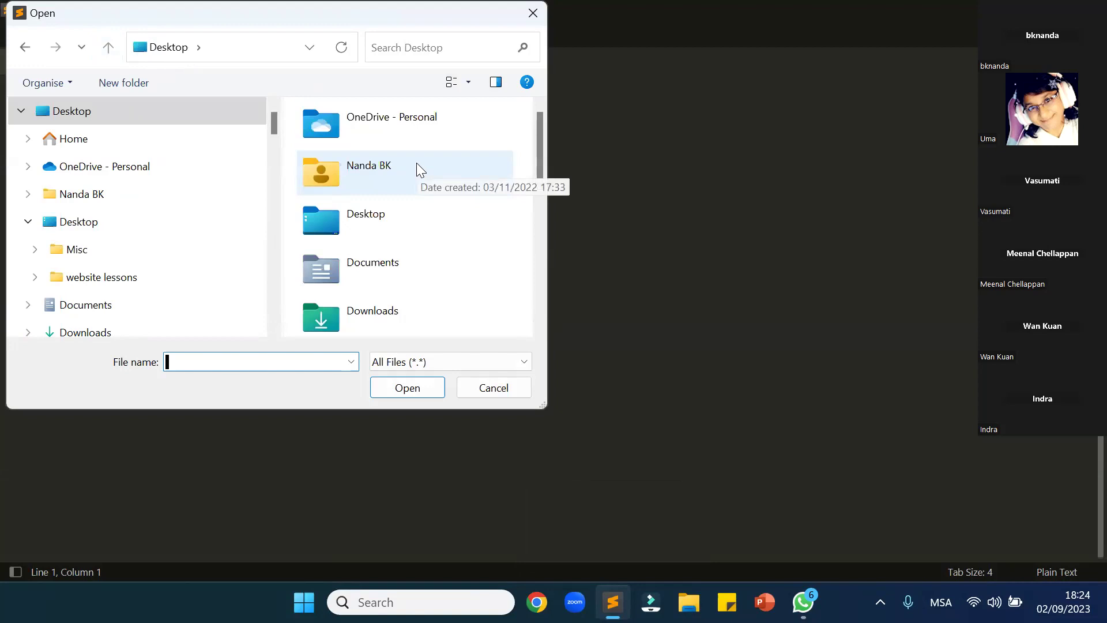
pyautogui.scroll(-6, 416, 163)
pyautogui.scroll(5, 413, 164)
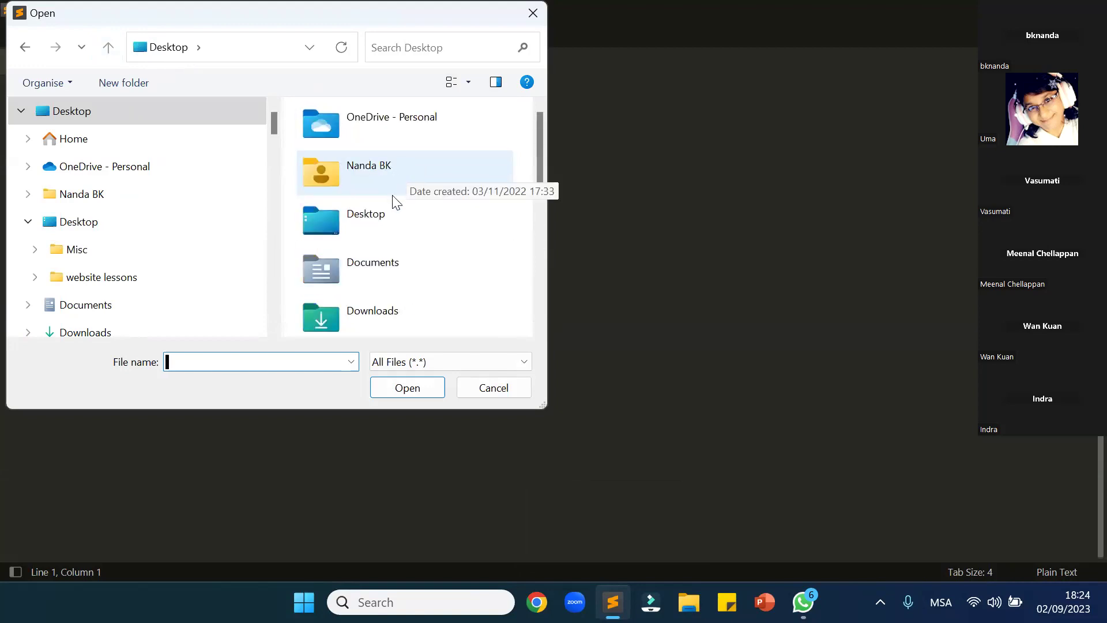
pyautogui.doubleClick(391, 226)
pyautogui.doubleClick(484, 165)
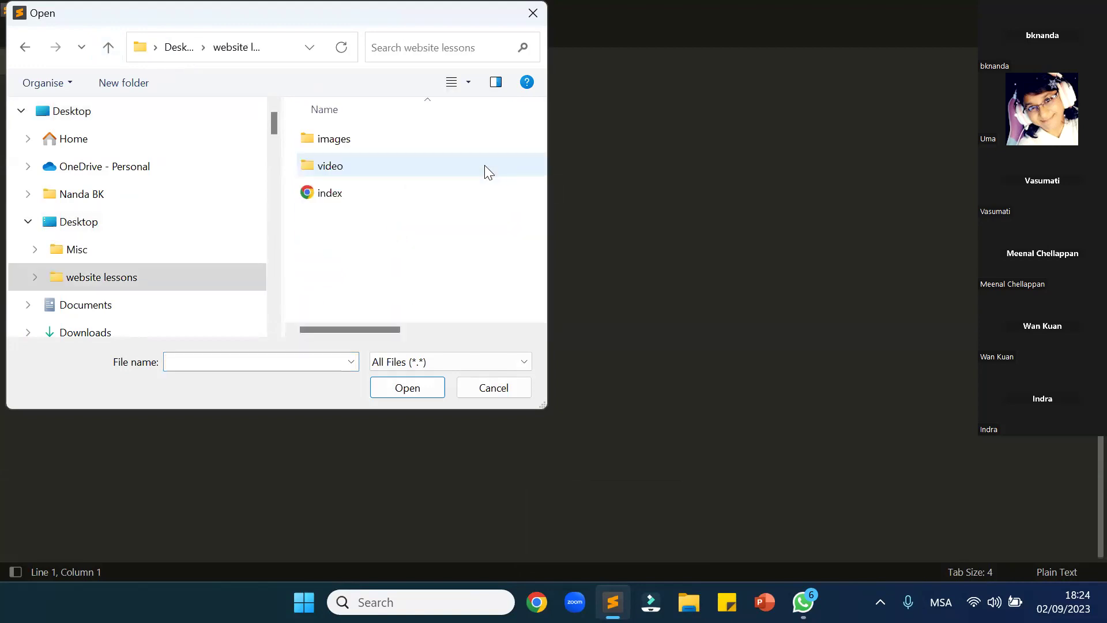
pyautogui.click(337, 199)
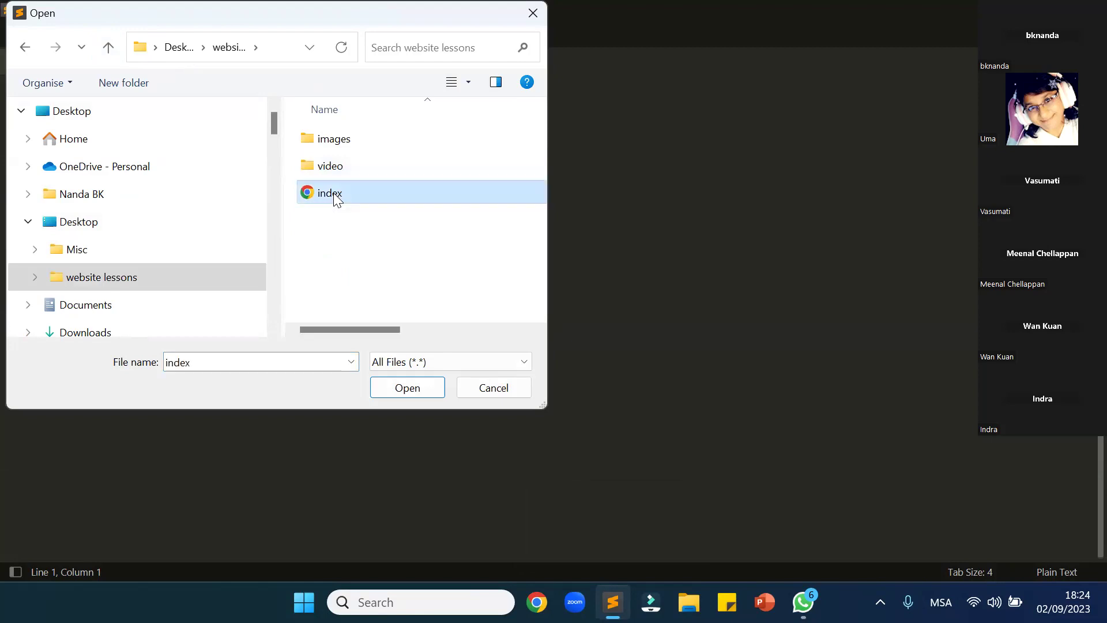
pyautogui.click(408, 387)
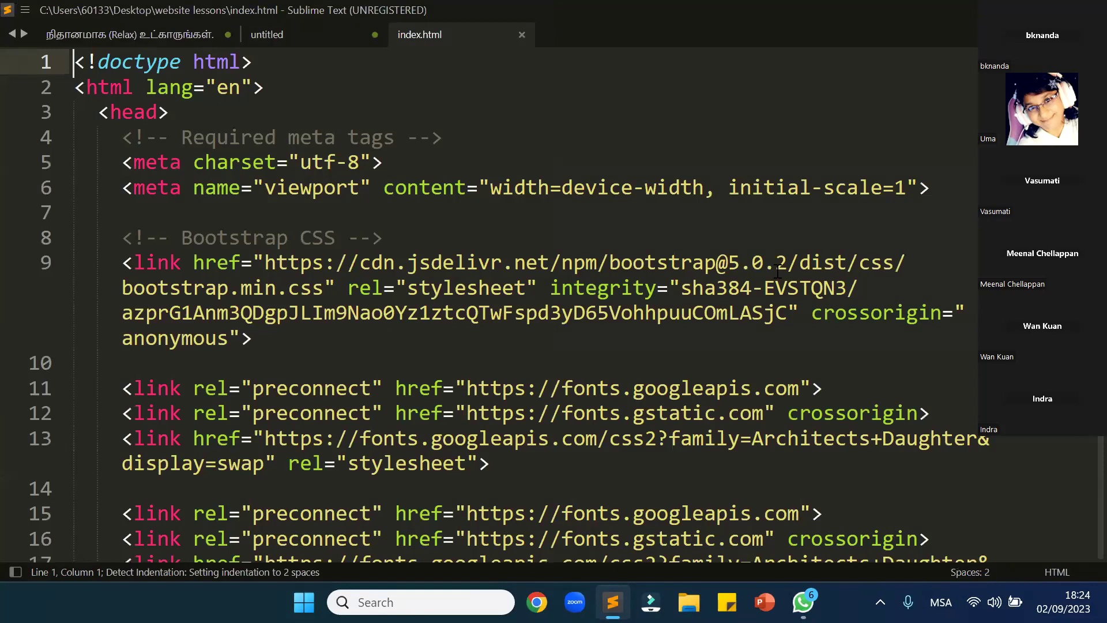
# Close the index.html file, restore the Sublime Text window to its smaller size and move it further from the desktop folder
pyautogui.click(521, 35)
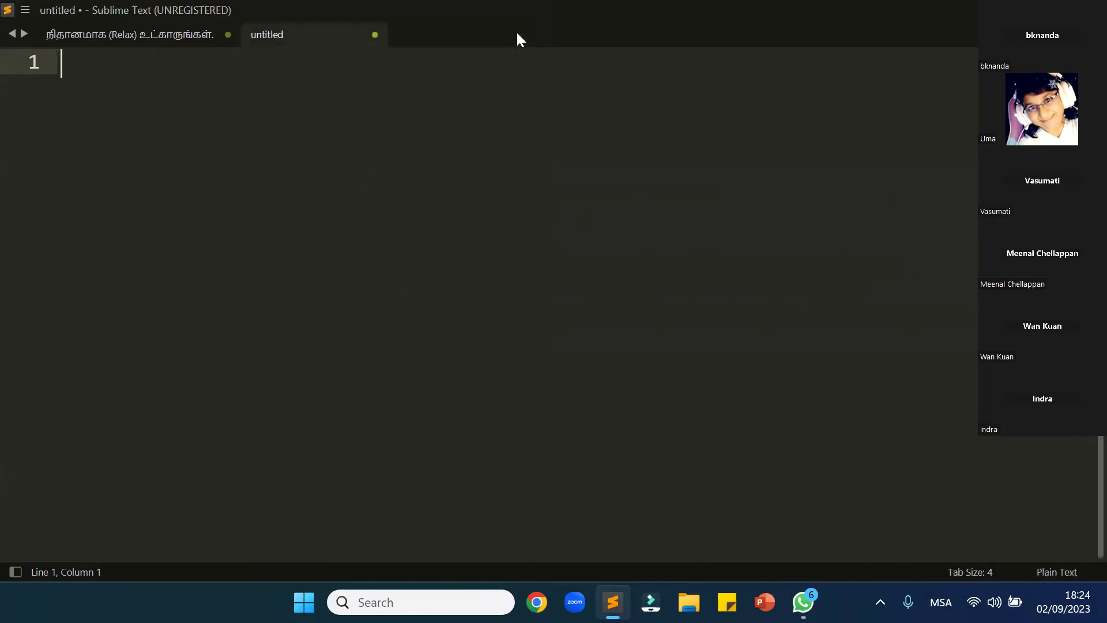
pyautogui.click(376, 36)
pyautogui.doubleClick(380, 36)
pyautogui.press('super+Down')
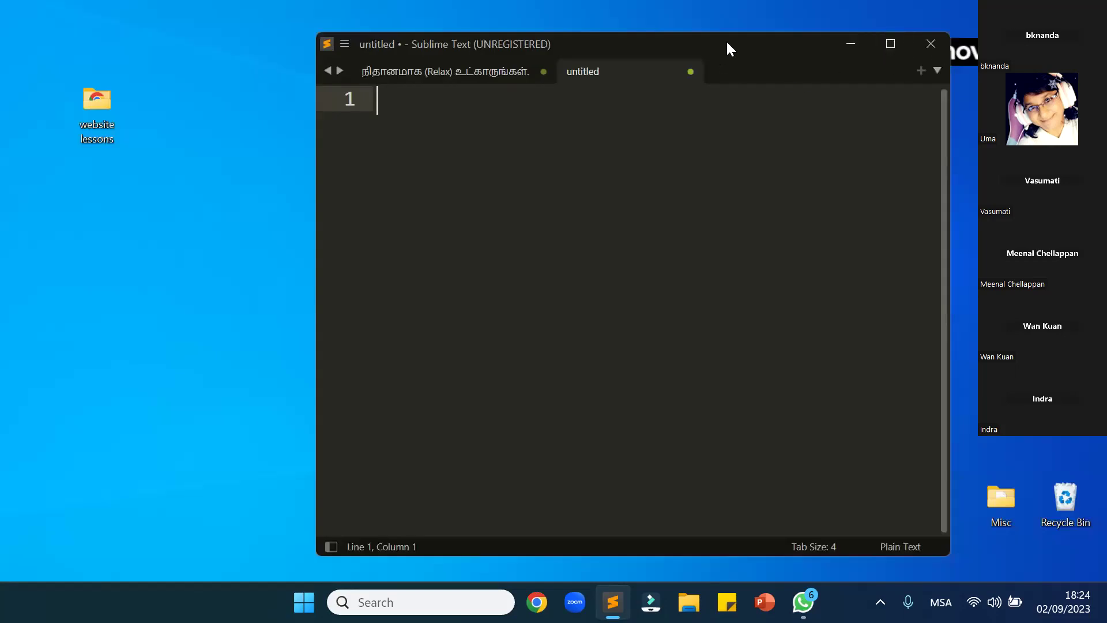
pyautogui.moveTo(727, 42); pyautogui.dragTo(794, 40)
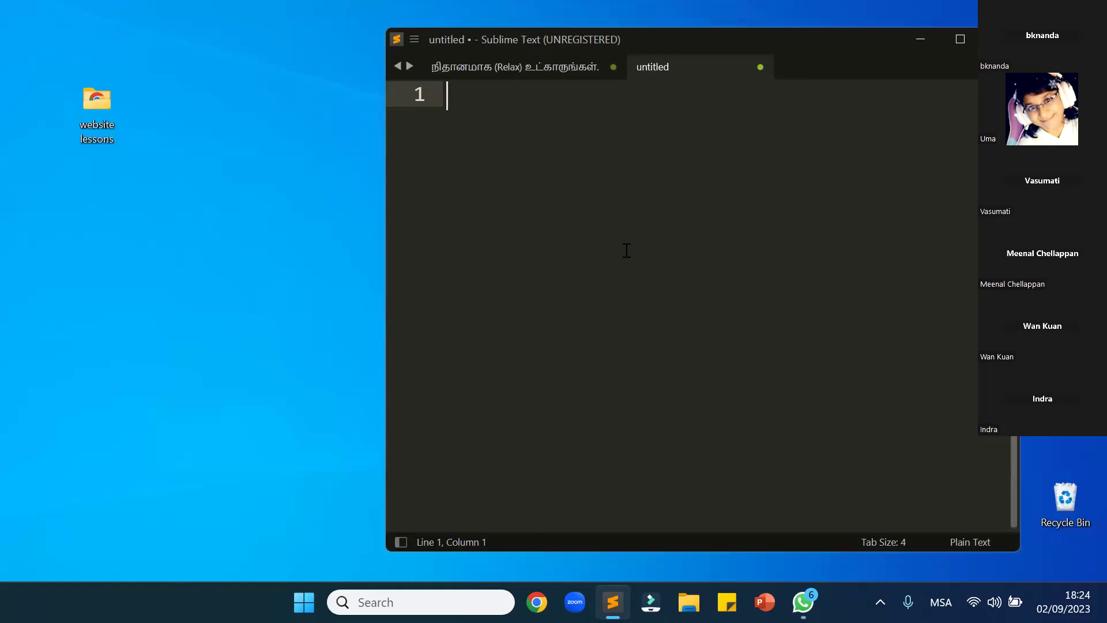
# Open the website lessons folder, place its window beside the editor and drop the index file into Sublime Text
pyautogui.doubleClick(90, 110)
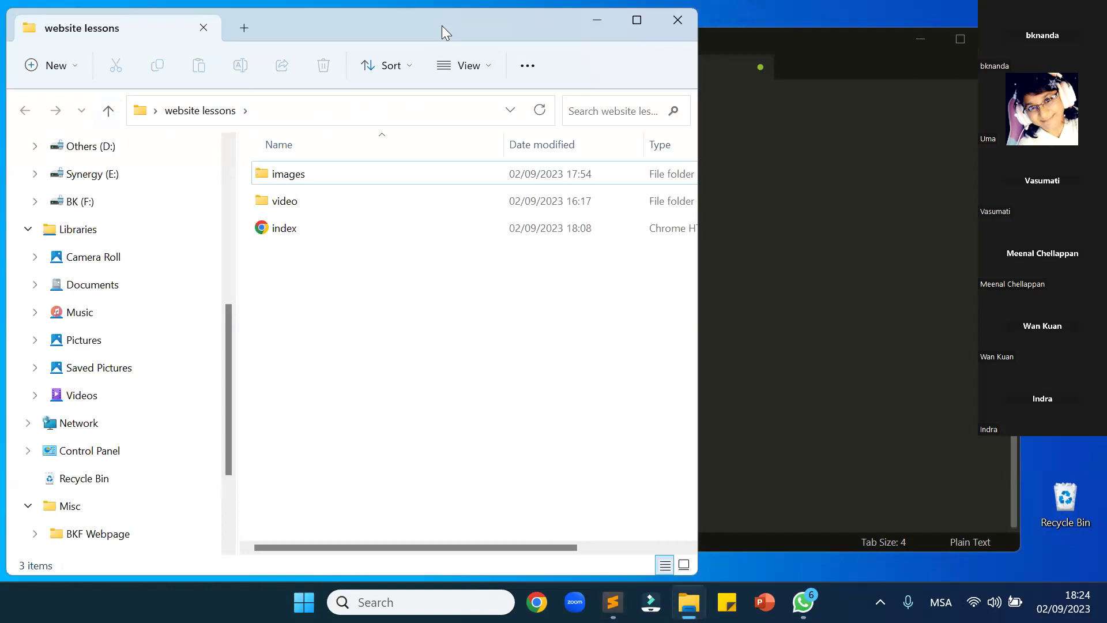
pyautogui.moveTo(442, 25); pyautogui.dragTo(270, 19)
pyautogui.moveTo(102, 229); pyautogui.dragTo(749, 275)
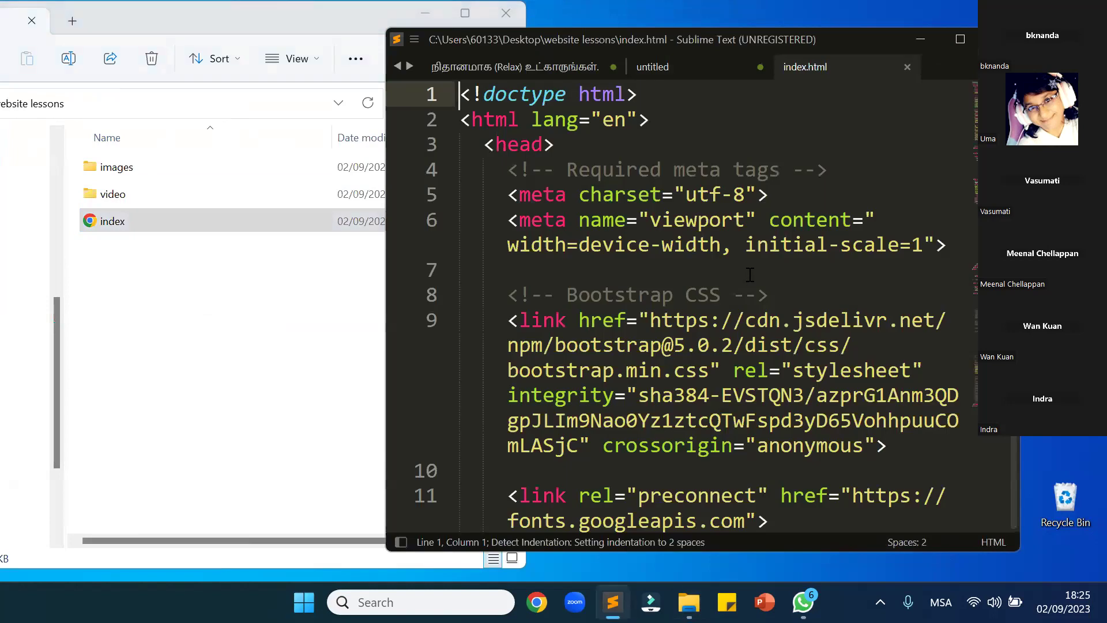
# Minimize Sublime Text, close the website lessons window and deselect the folder on the desktop
pyautogui.click(920, 38)
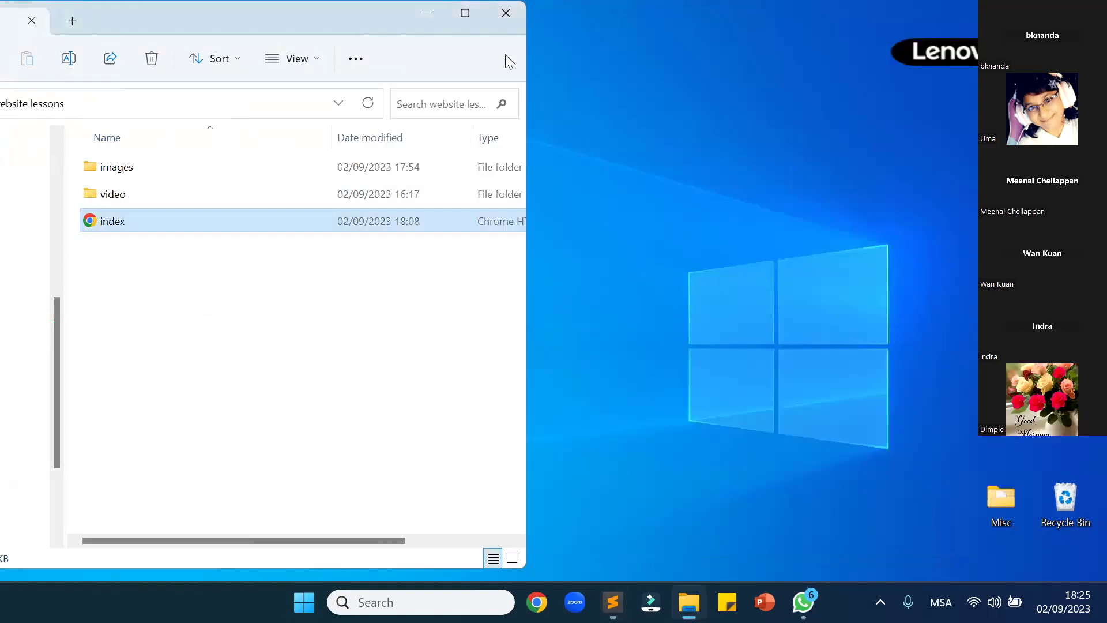
pyautogui.click(506, 13)
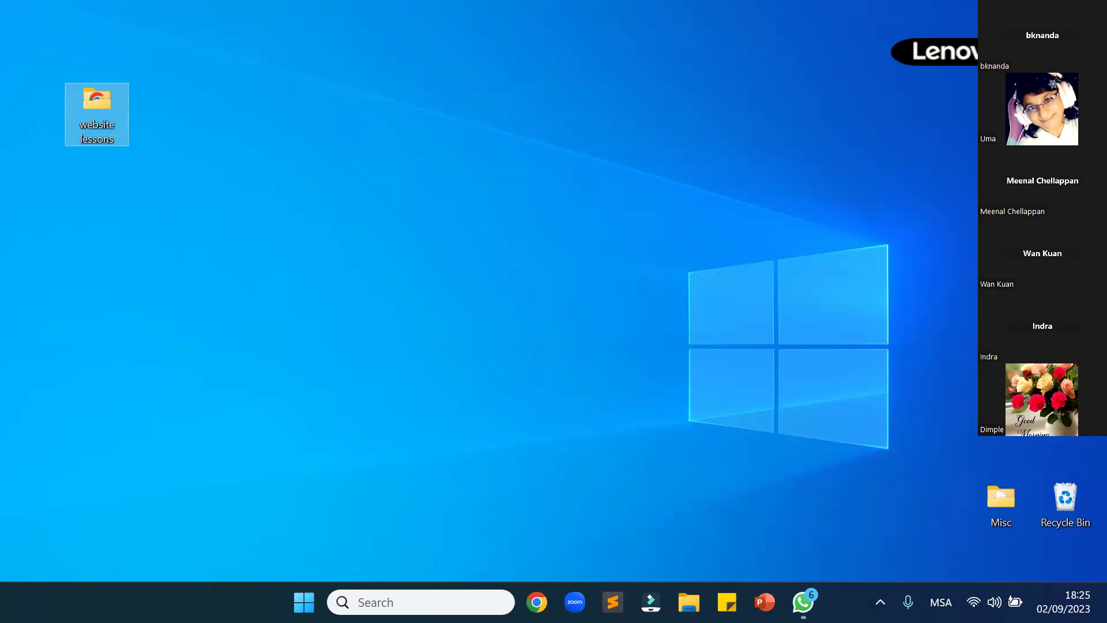
pyautogui.click(652, 307)
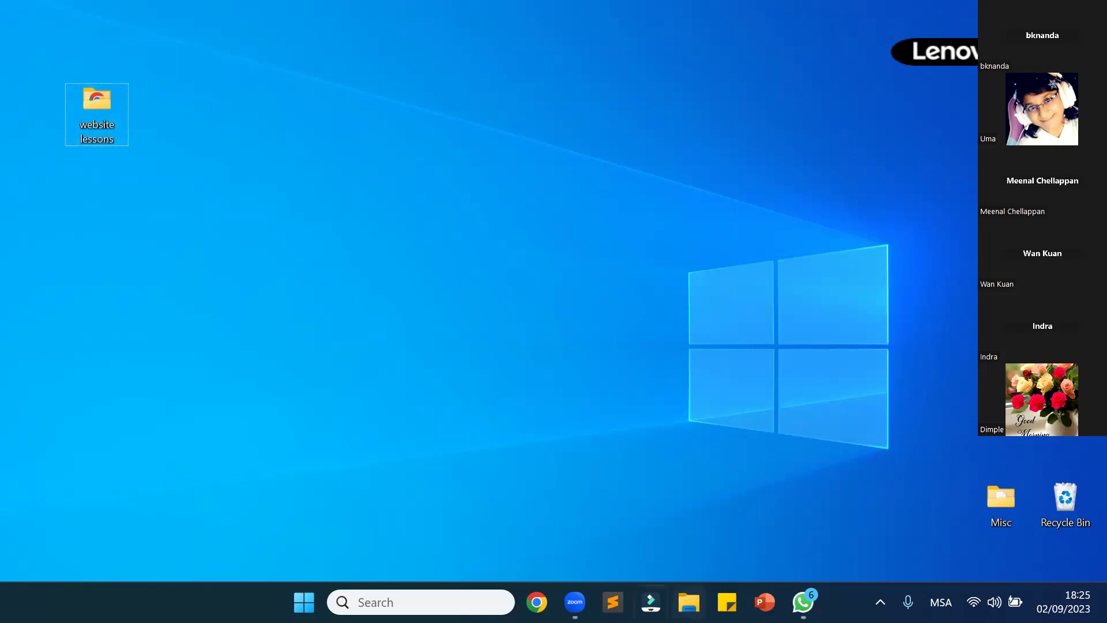
# Bring Sublime Text back up and close the untitled file, leaving index.html open
pyautogui.click(613, 602)
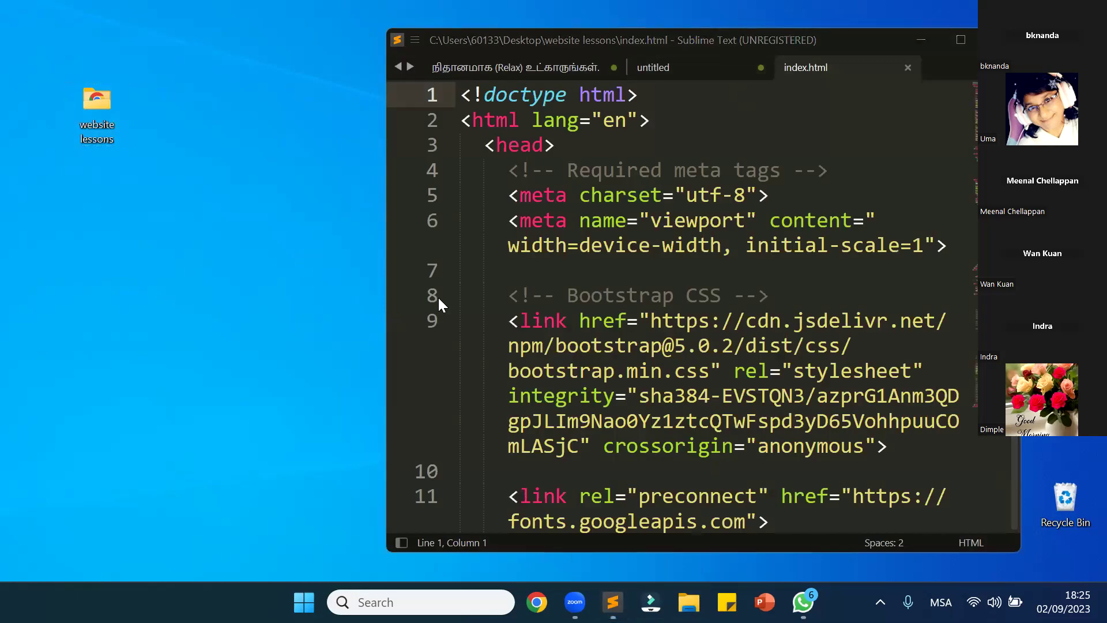
pyautogui.click(339, 195)
pyautogui.click(740, 62)
pyautogui.click(285, 152)
pyautogui.click(761, 68)
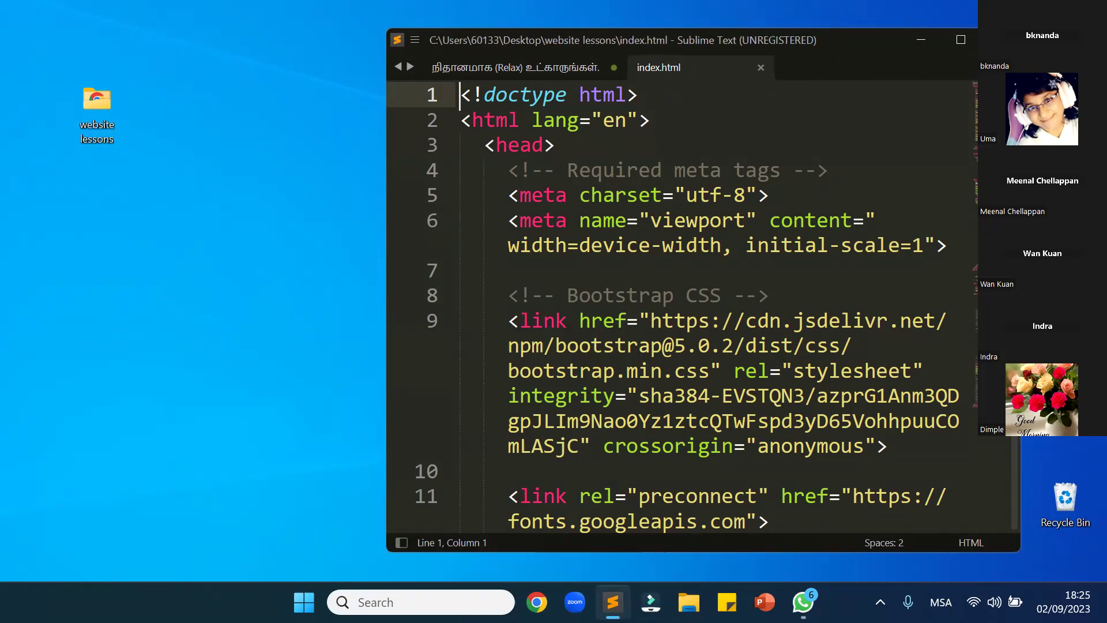
# Show the desktop and stop sharing the screen in the Zoom meeting
pyautogui.press('super+d')
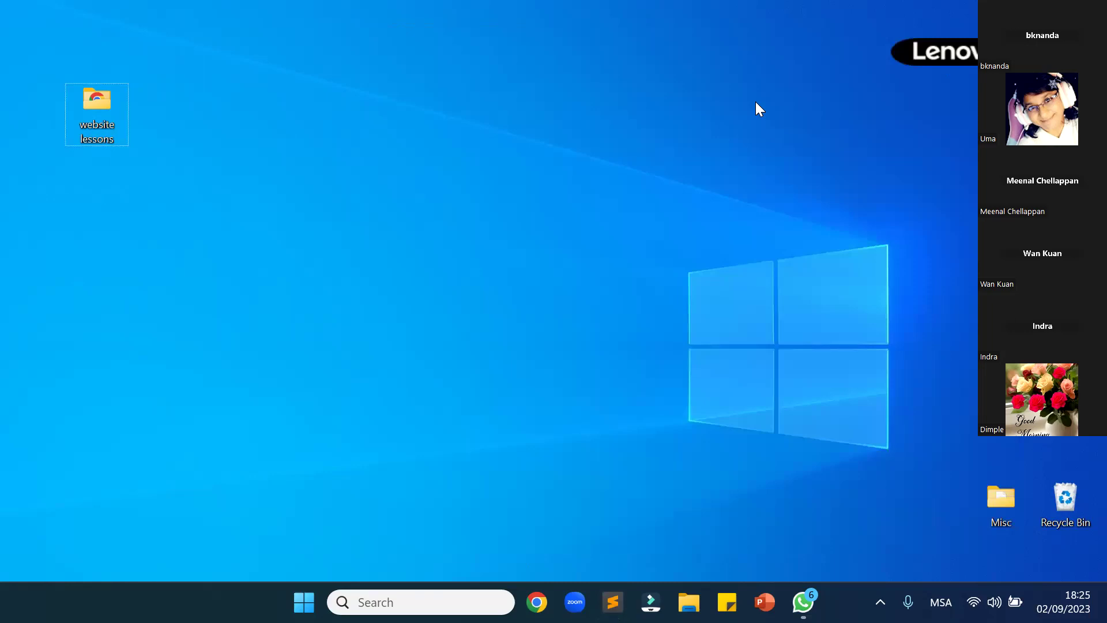
pyautogui.hotkey('alt', 's')
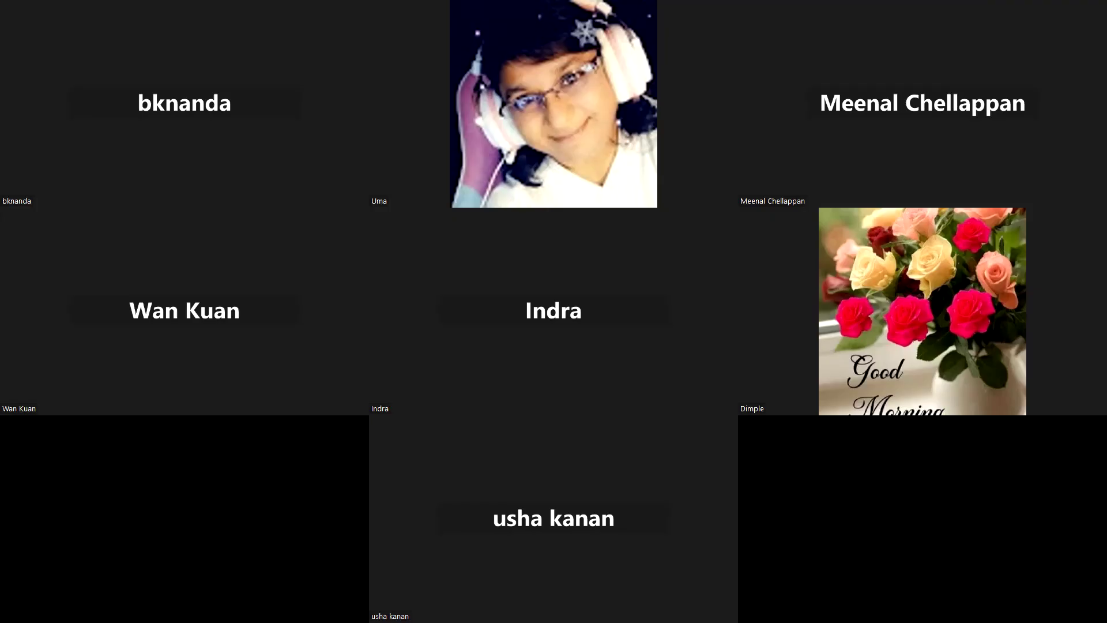